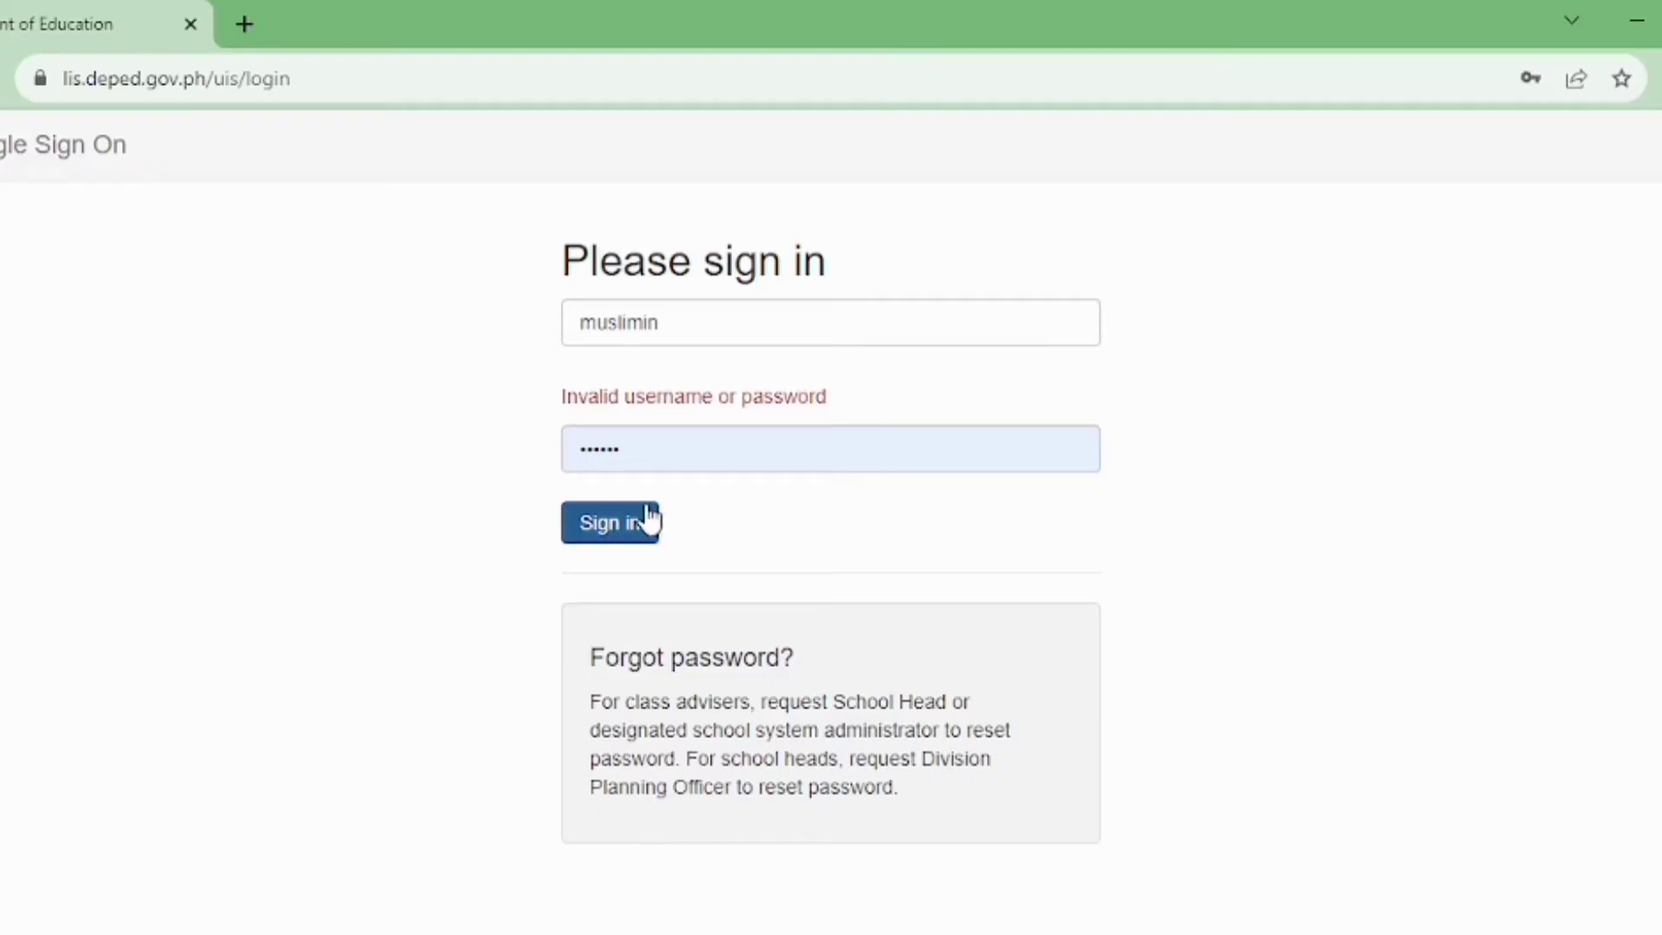
# Clear the autofilled password and enter the account password again
pyautogui.click(664, 464)
pyautogui.hotkey('ctrl', 'a')
pyautogui.press('BackSpace')
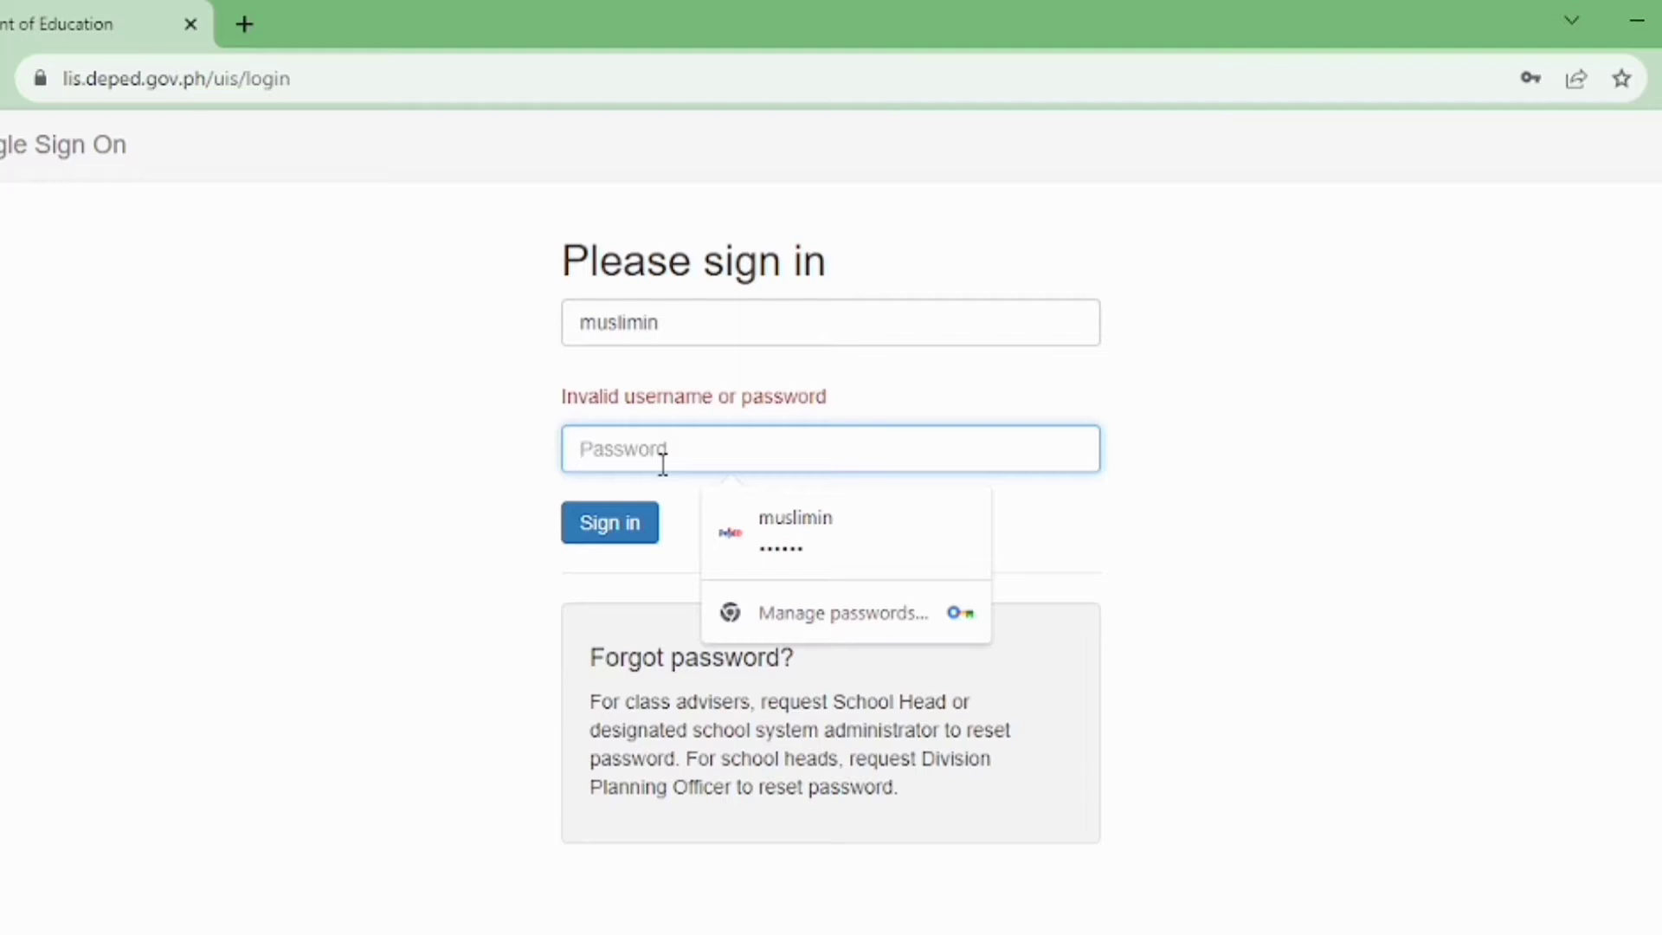
pyautogui.write('******')
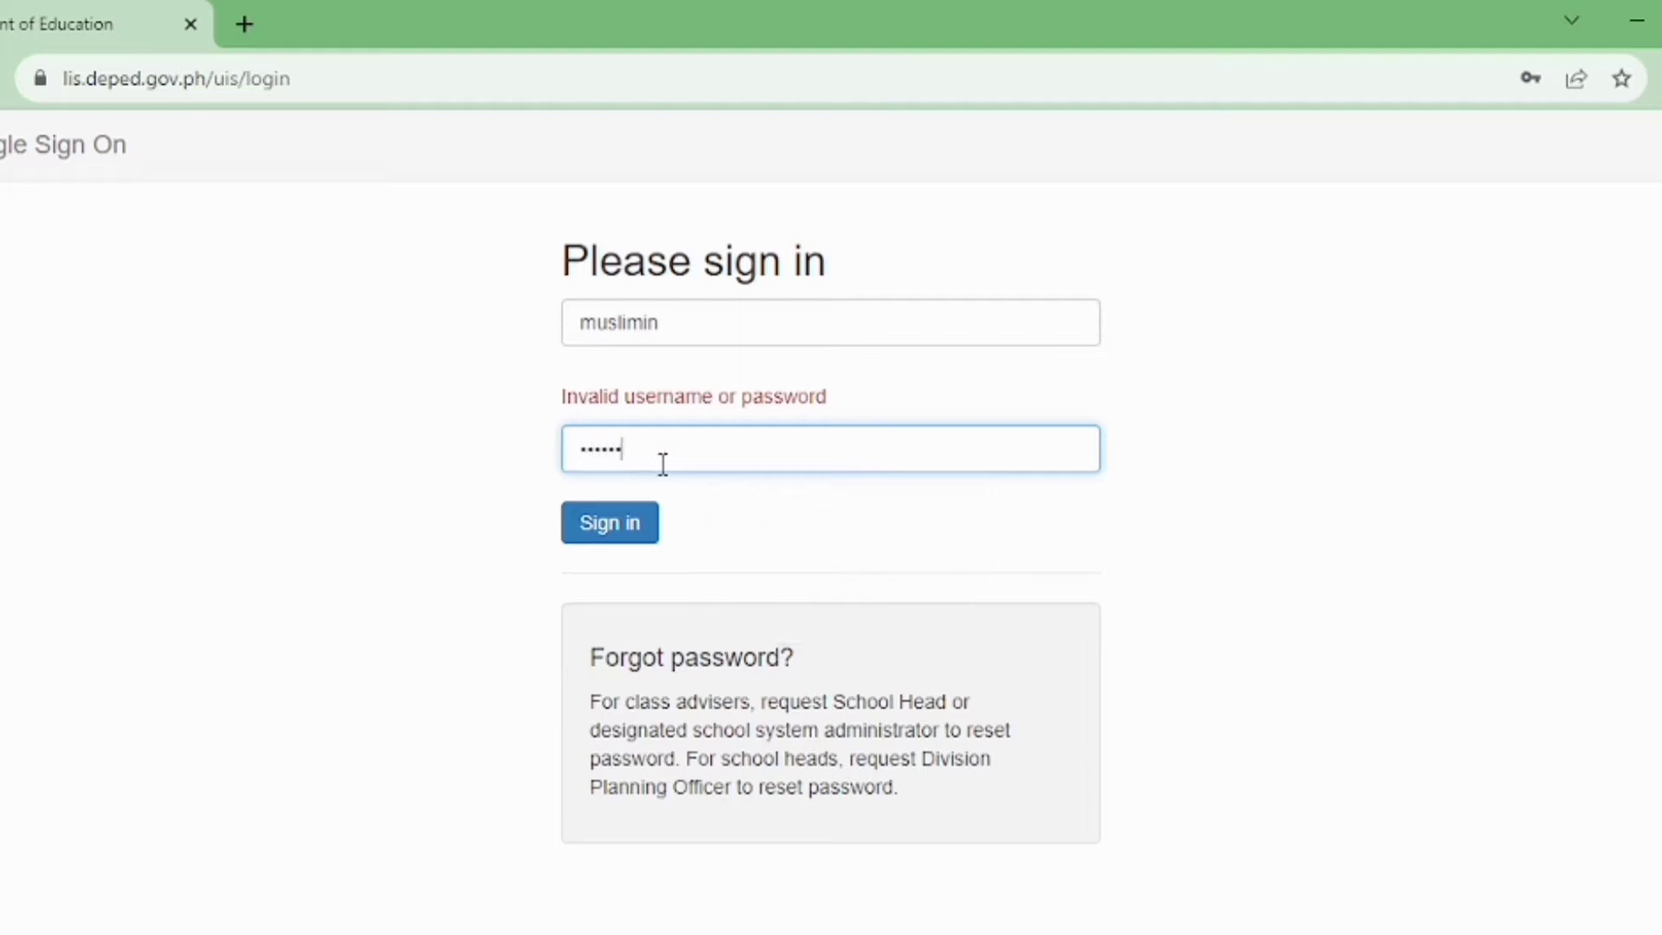
# Sign in, decline Chrome's password update, and open the Learner Information System dashboard
pyautogui.click(620, 542)
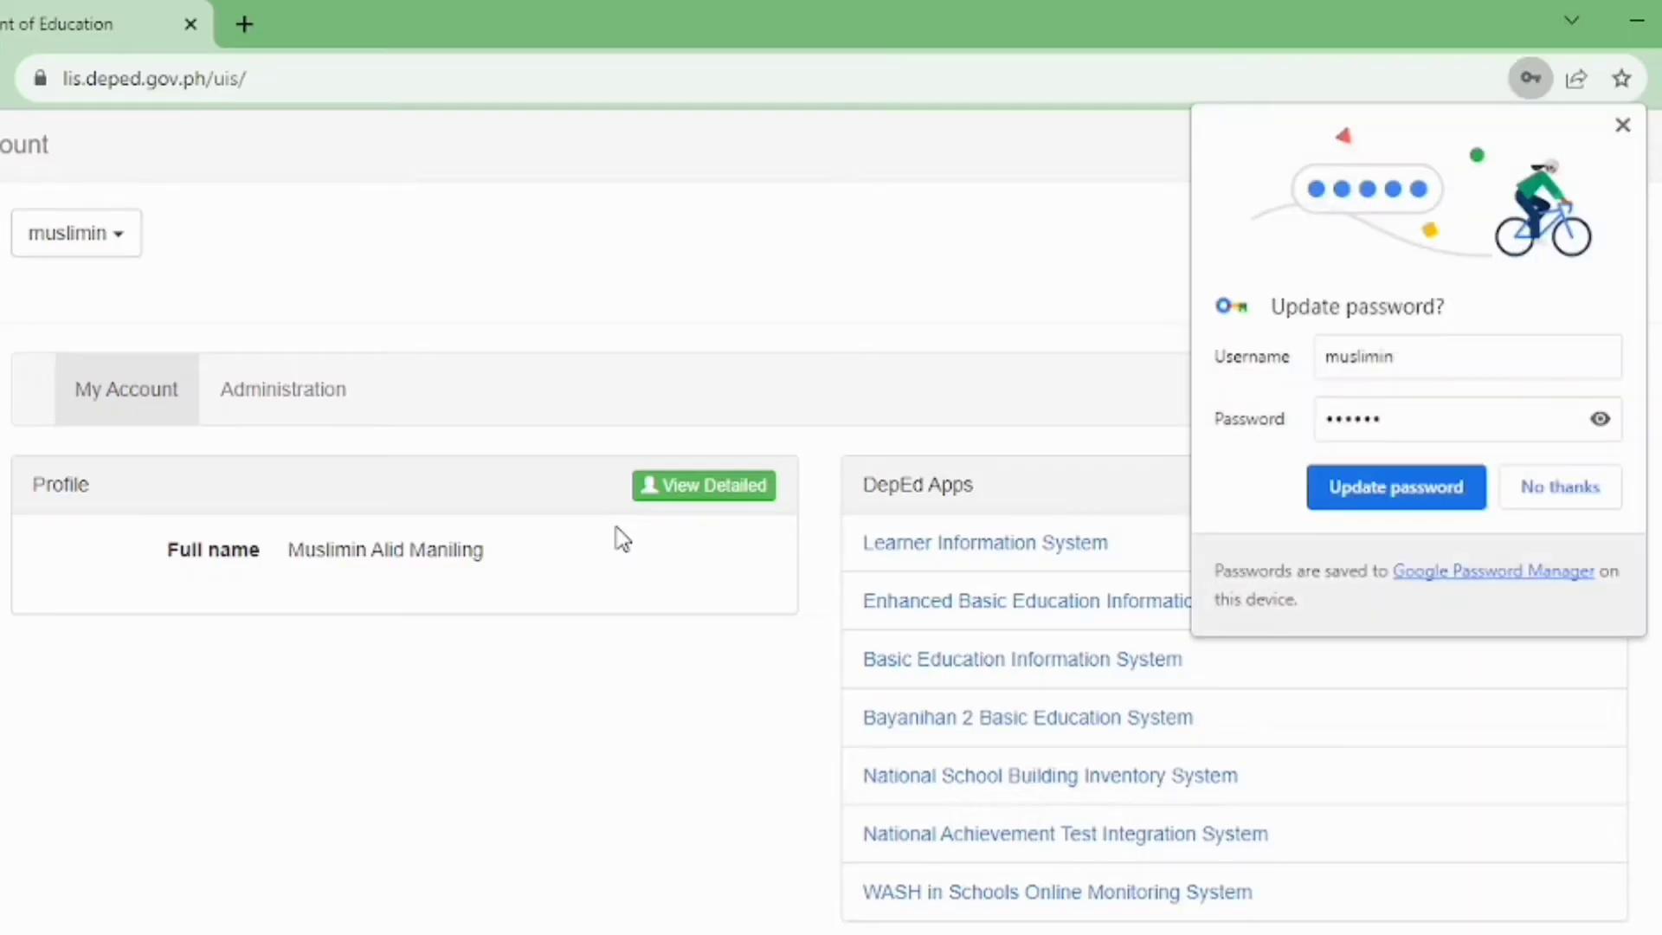
pyautogui.click(1576, 486)
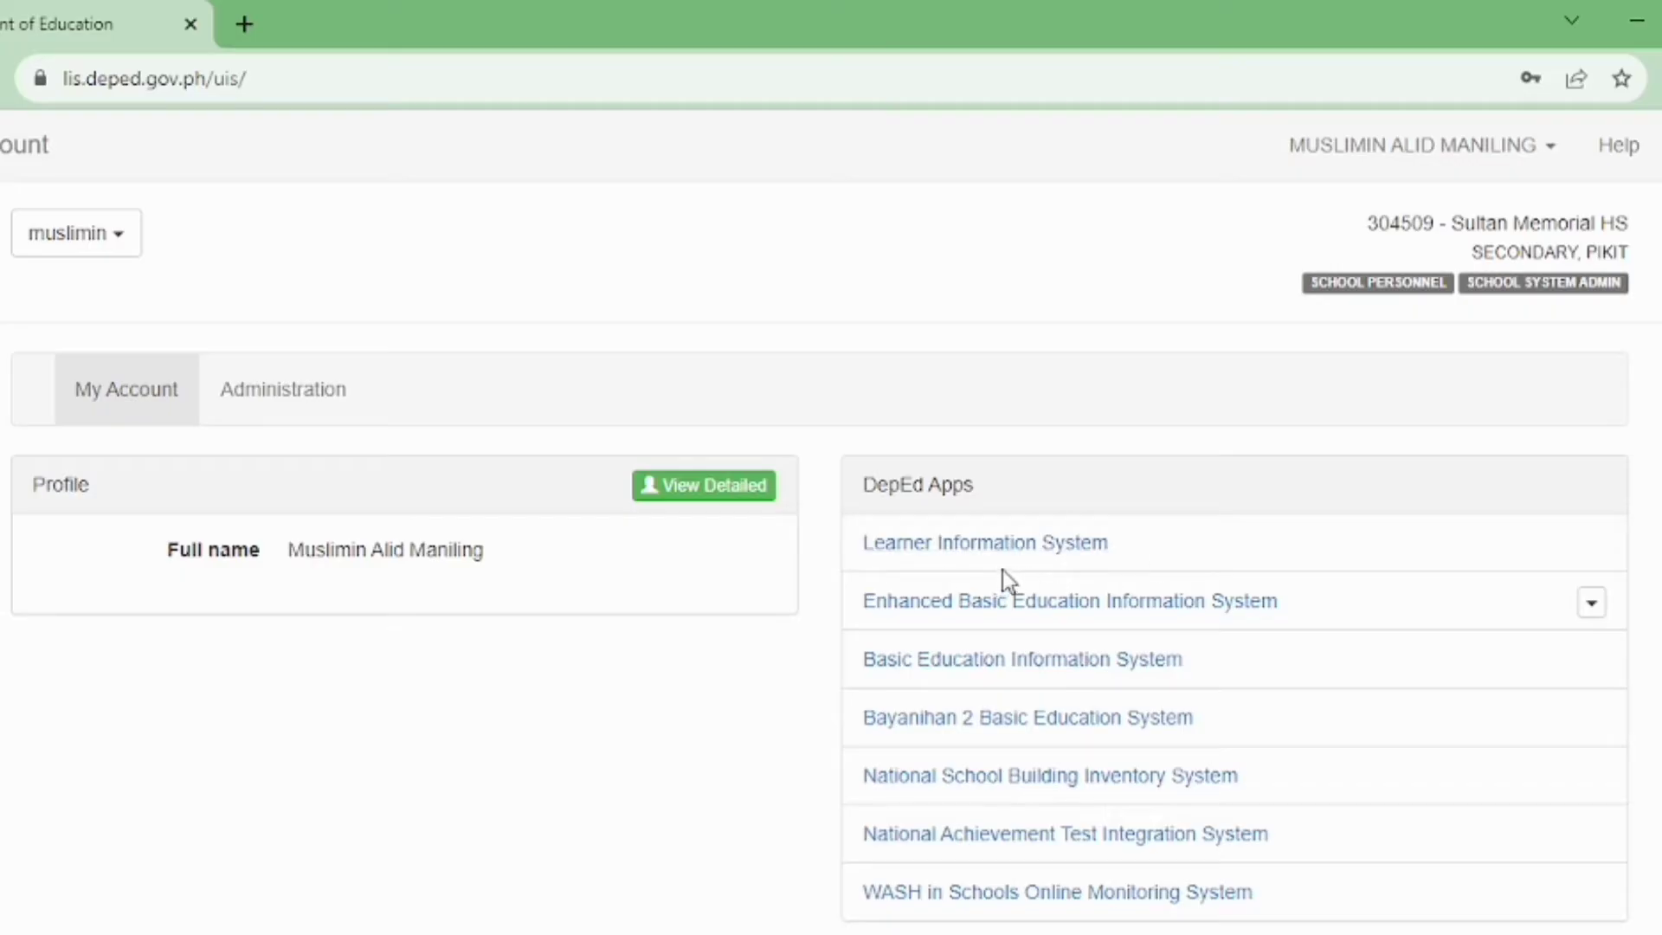
pyautogui.click(1012, 545)
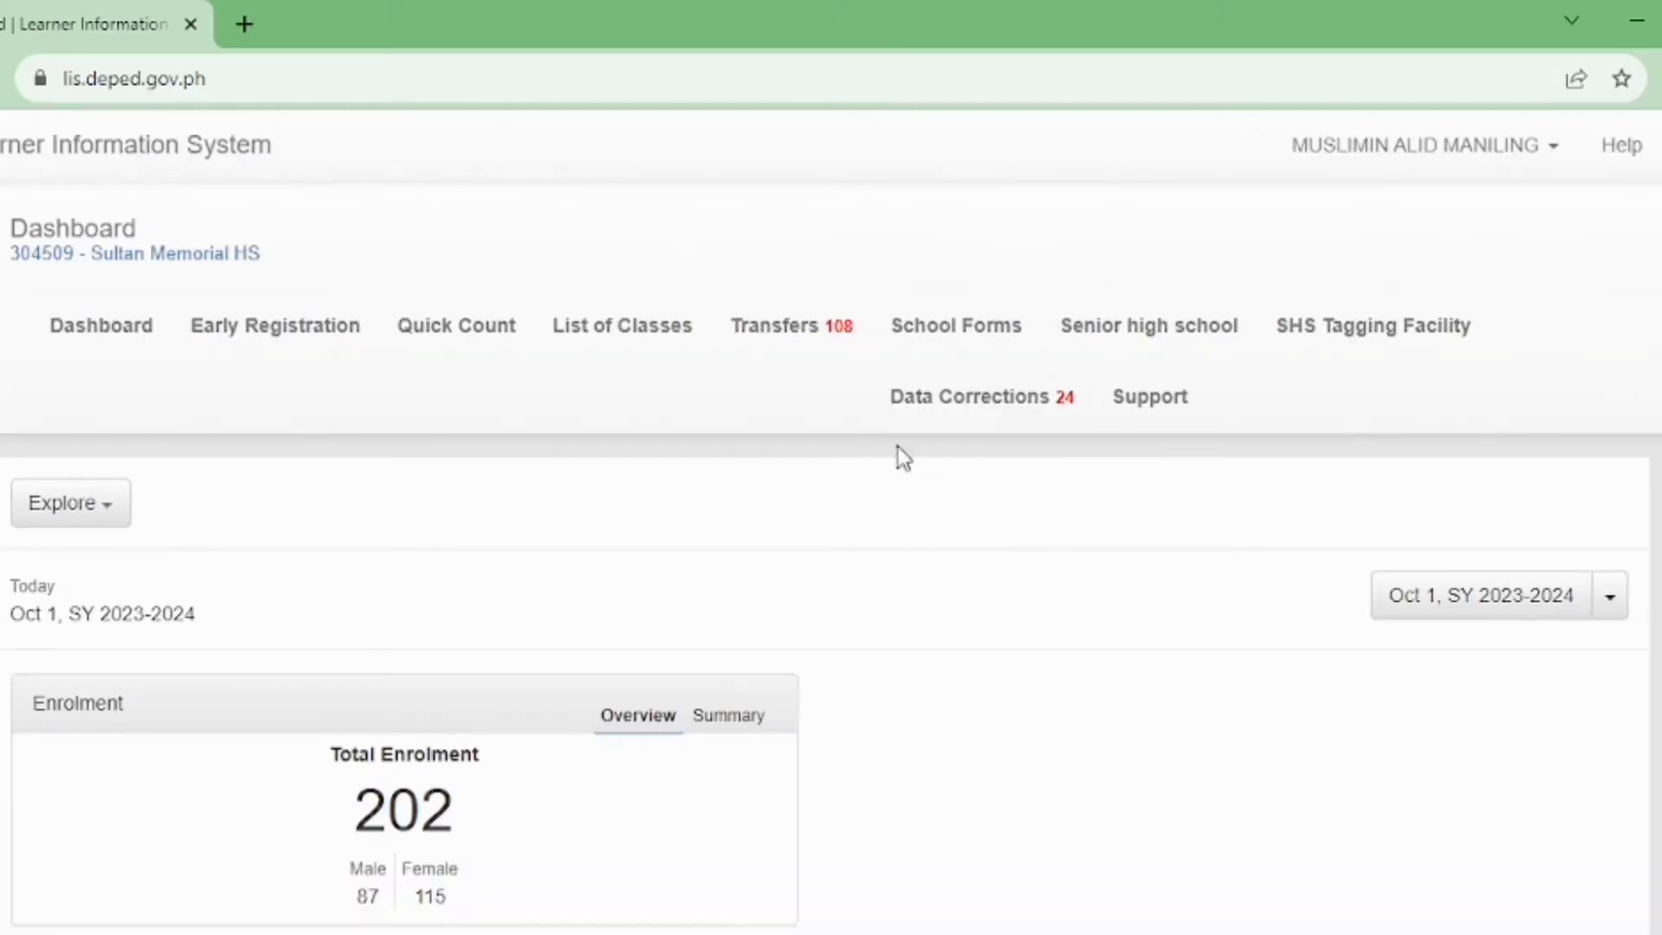
# Show the Transfers page with the two pending transfer-out requests for SY 2023-2024
pyautogui.click(789, 346)
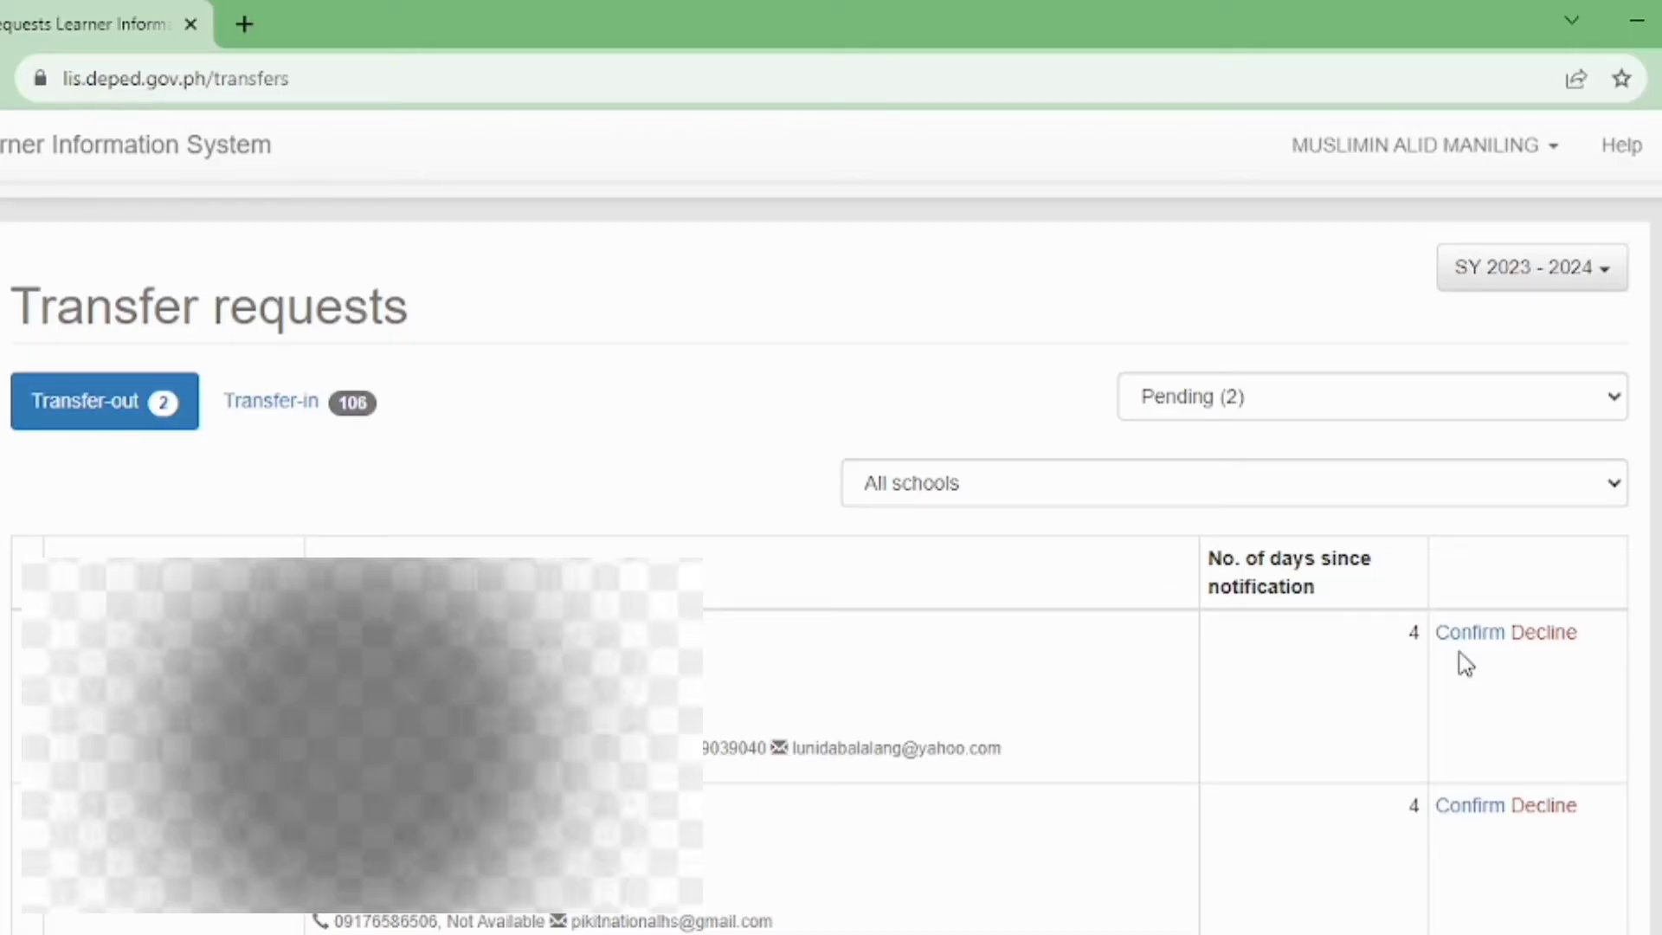
# Confirm the first pending transfer with a documents-transmitted date of Sep 6, 2023
pyautogui.click(1472, 633)
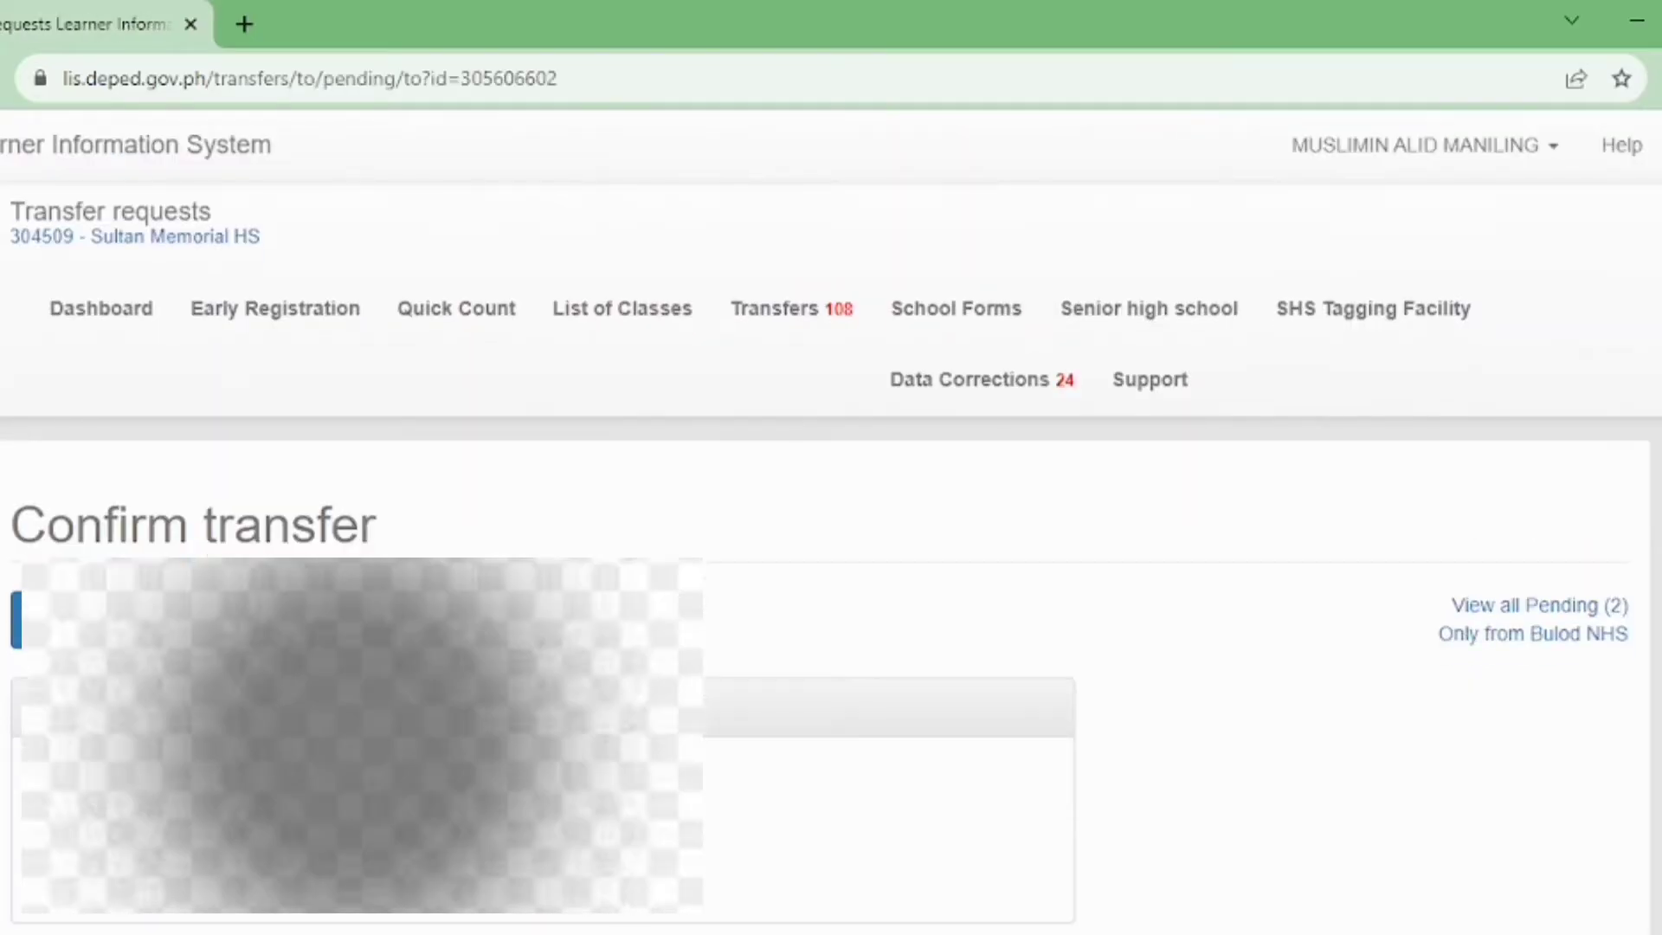
pyautogui.scroll(-5, 831, 563)
pyautogui.scroll(-6, 208, 603)
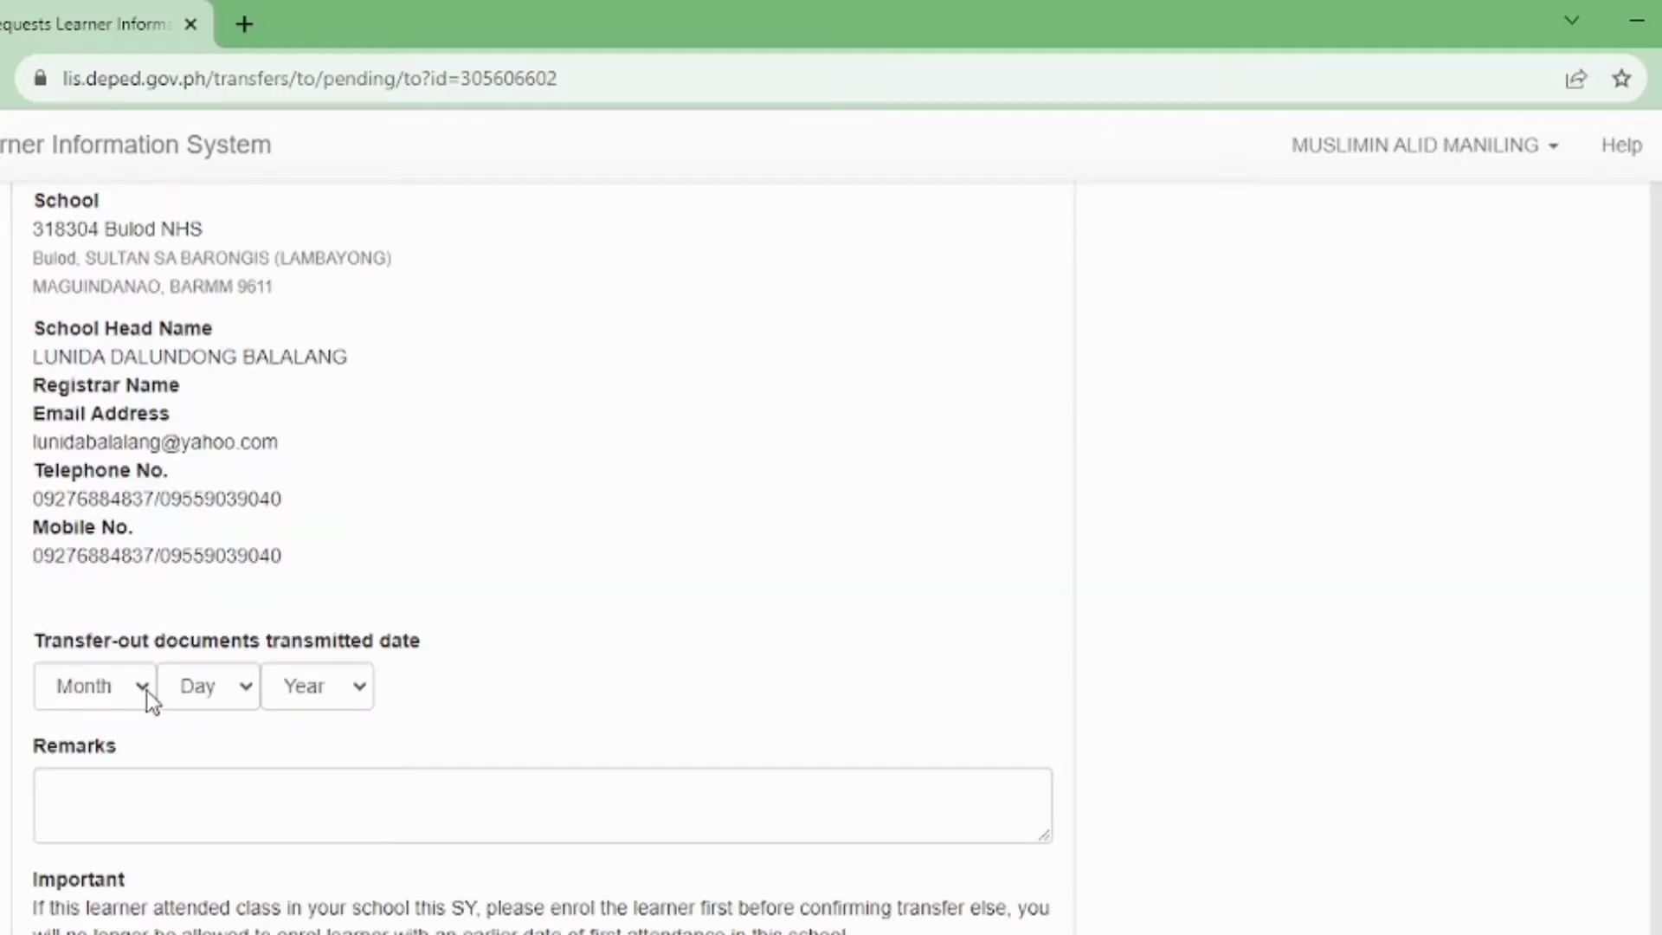
pyautogui.click(147, 690)
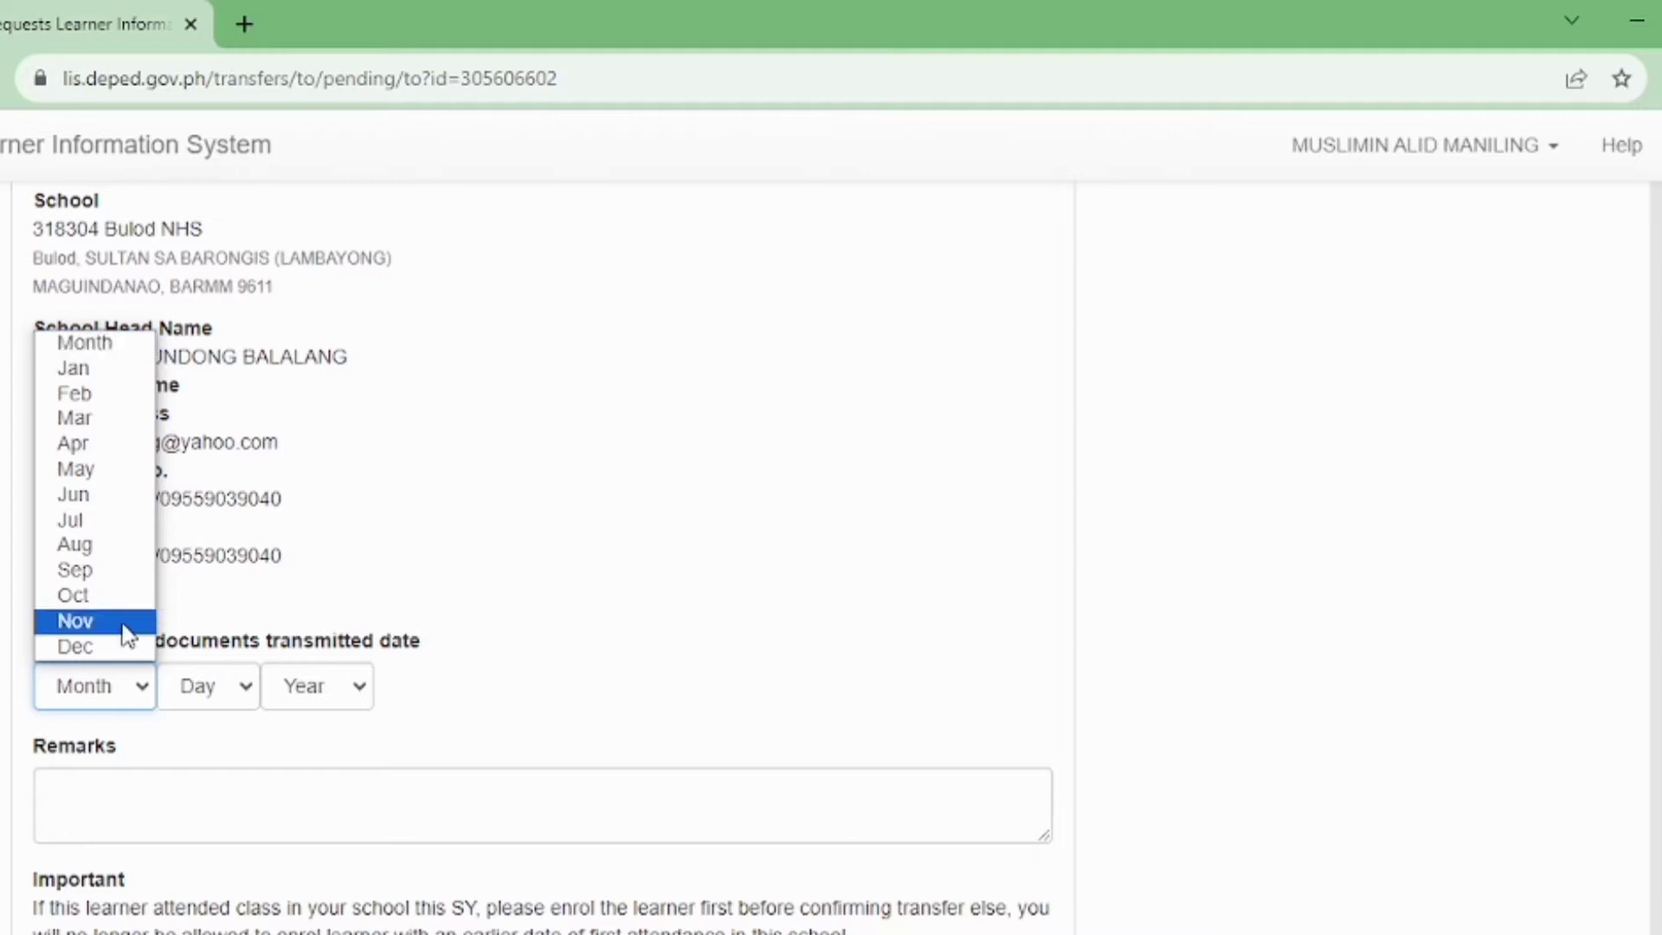
pyautogui.click(112, 575)
pyautogui.click(243, 698)
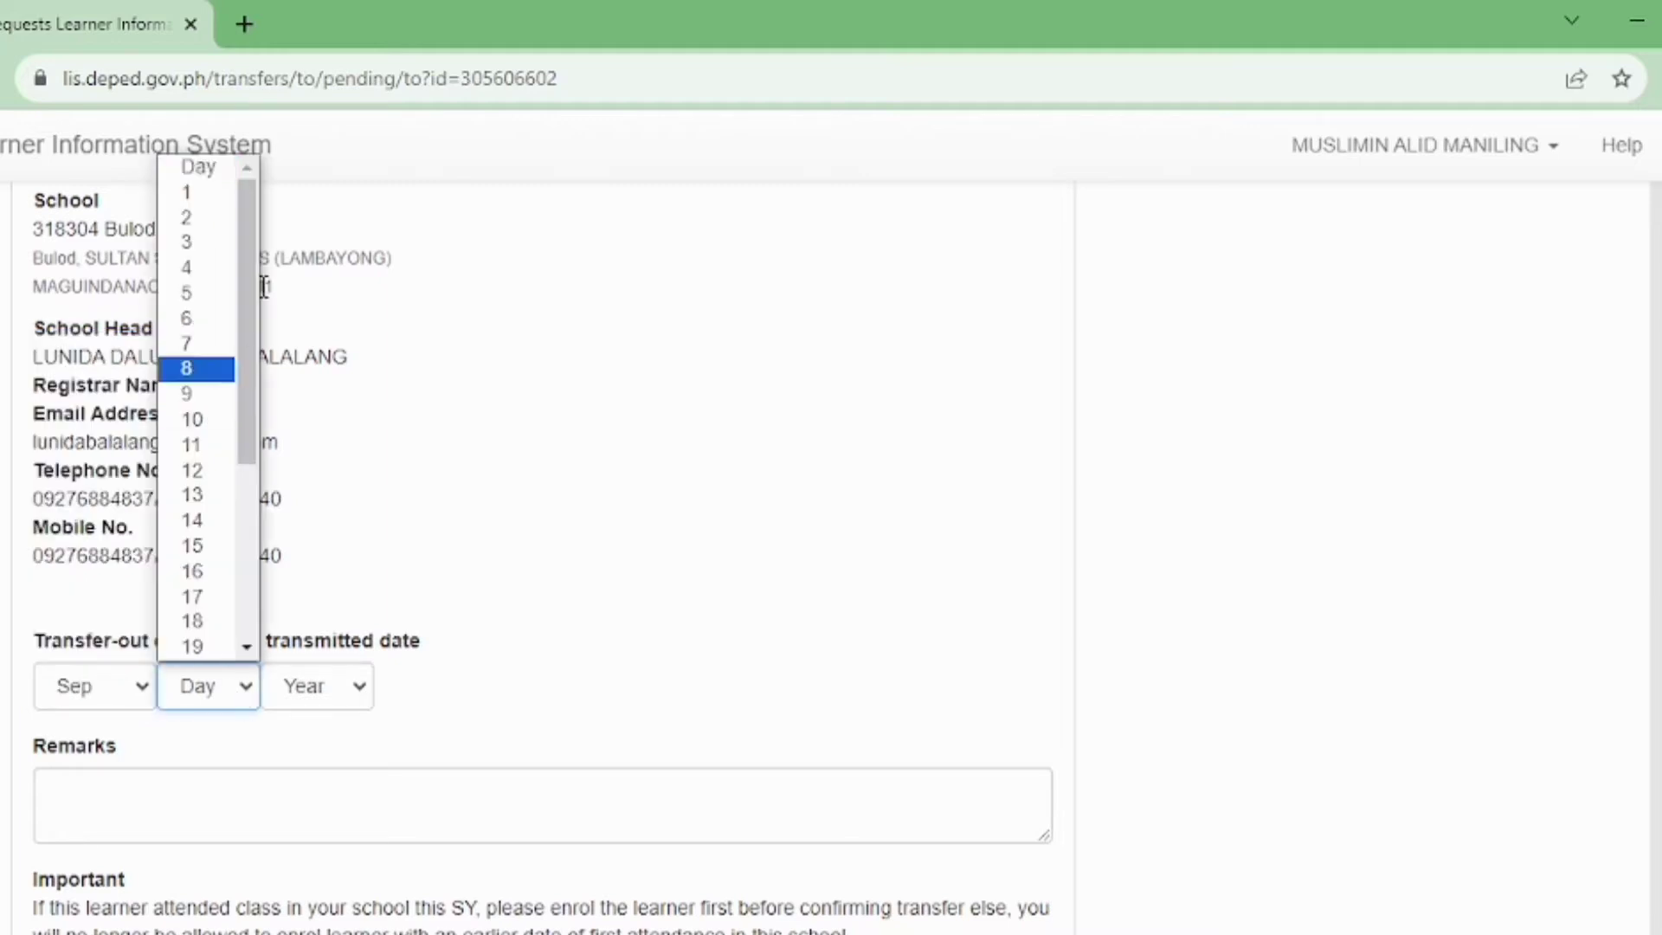
pyautogui.click(187, 318)
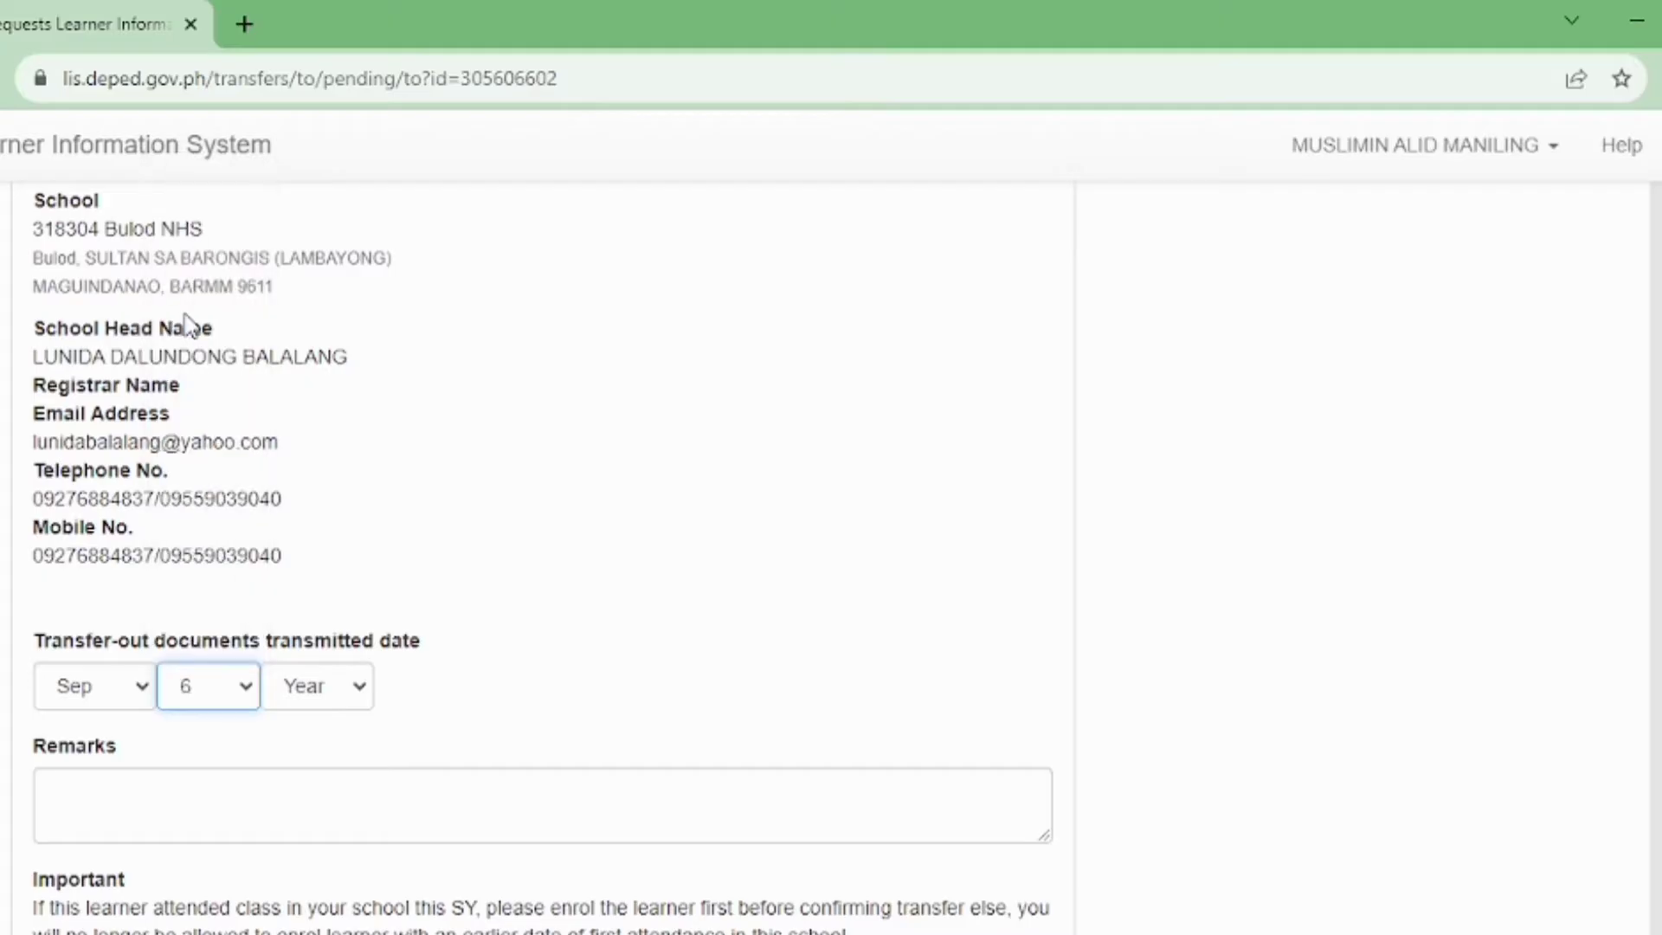
pyautogui.click(346, 687)
pyautogui.click(330, 746)
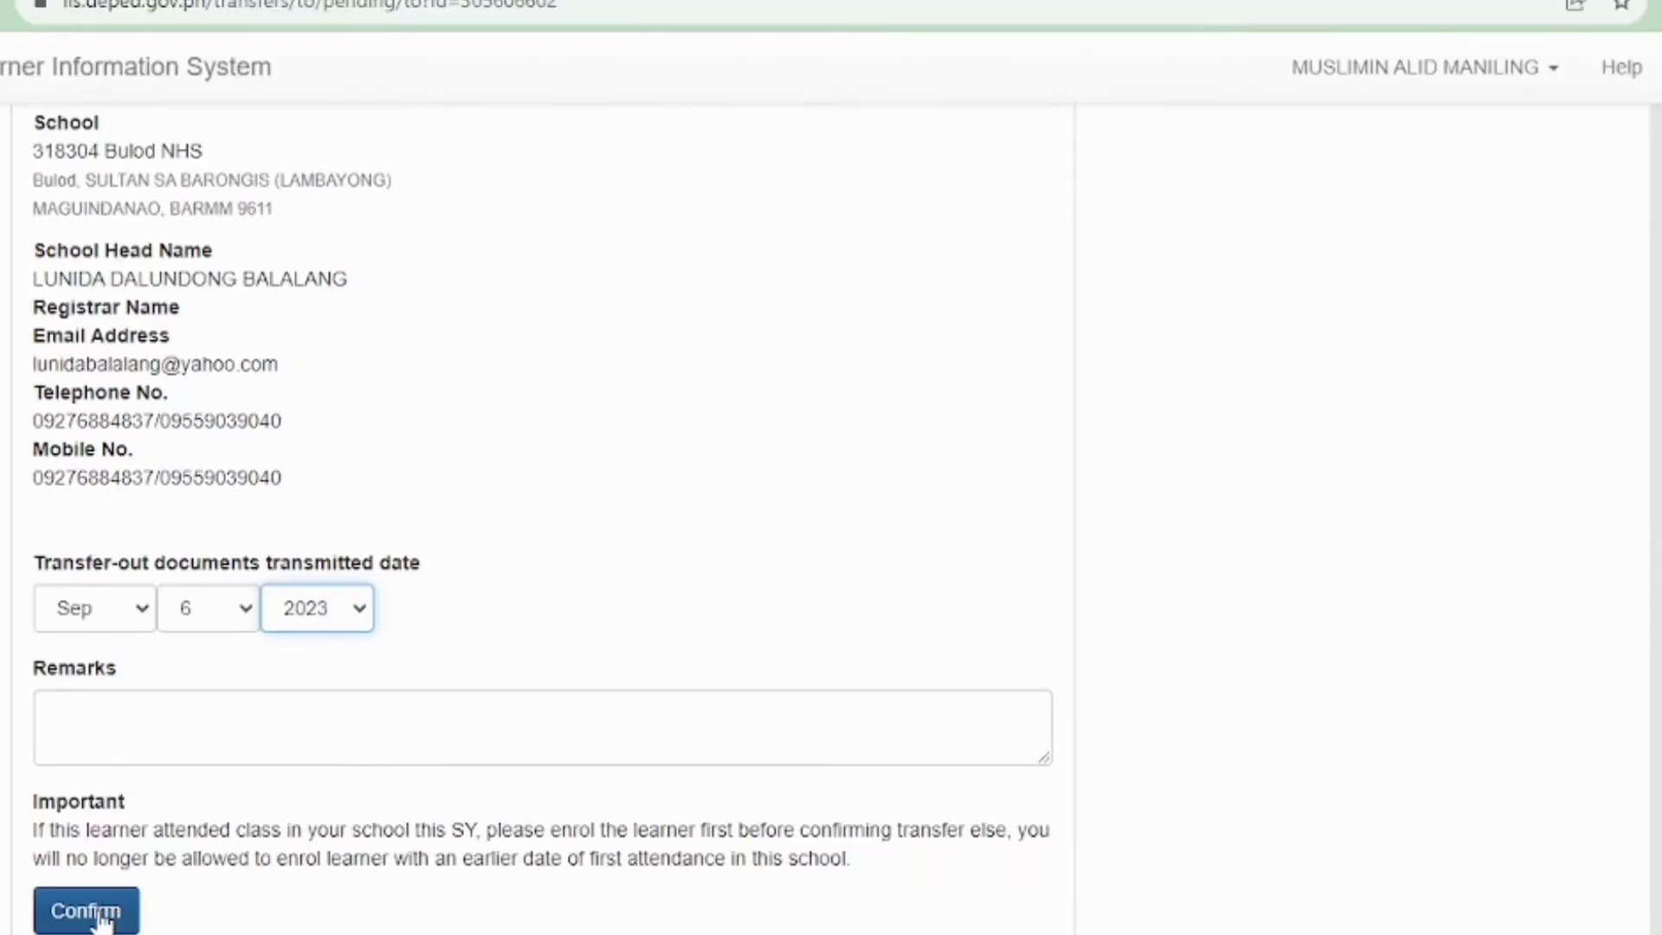
pyautogui.click(101, 918)
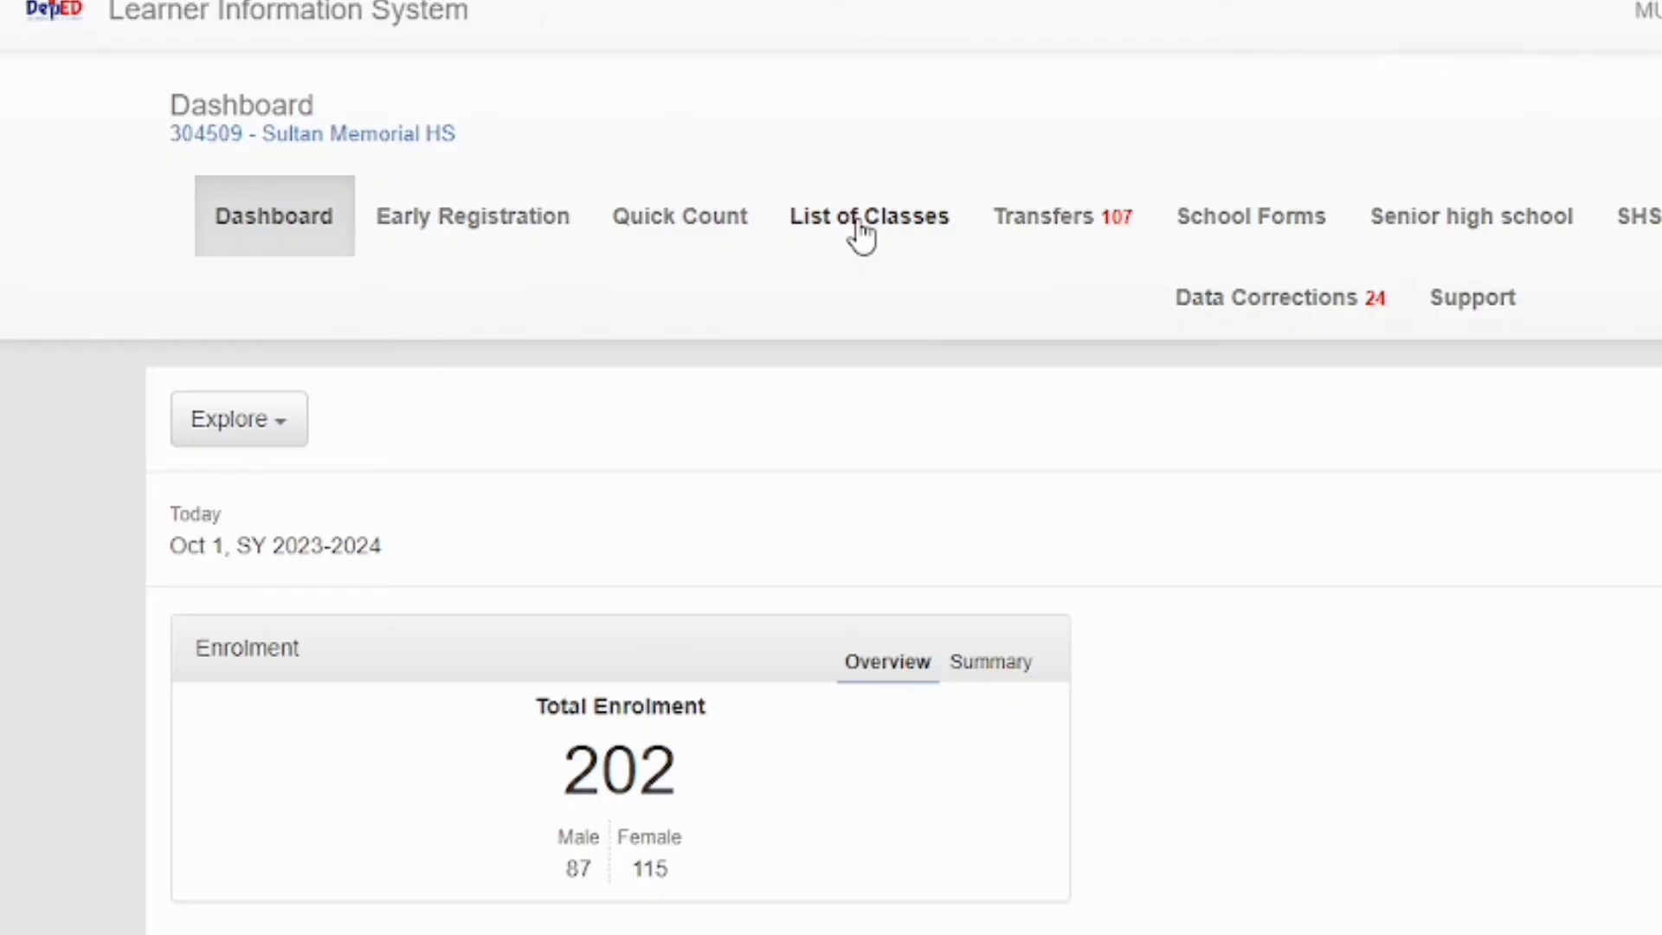
# Open the List of Classes and scroll down to the Grade 7–10 class cards
pyautogui.click(859, 230)
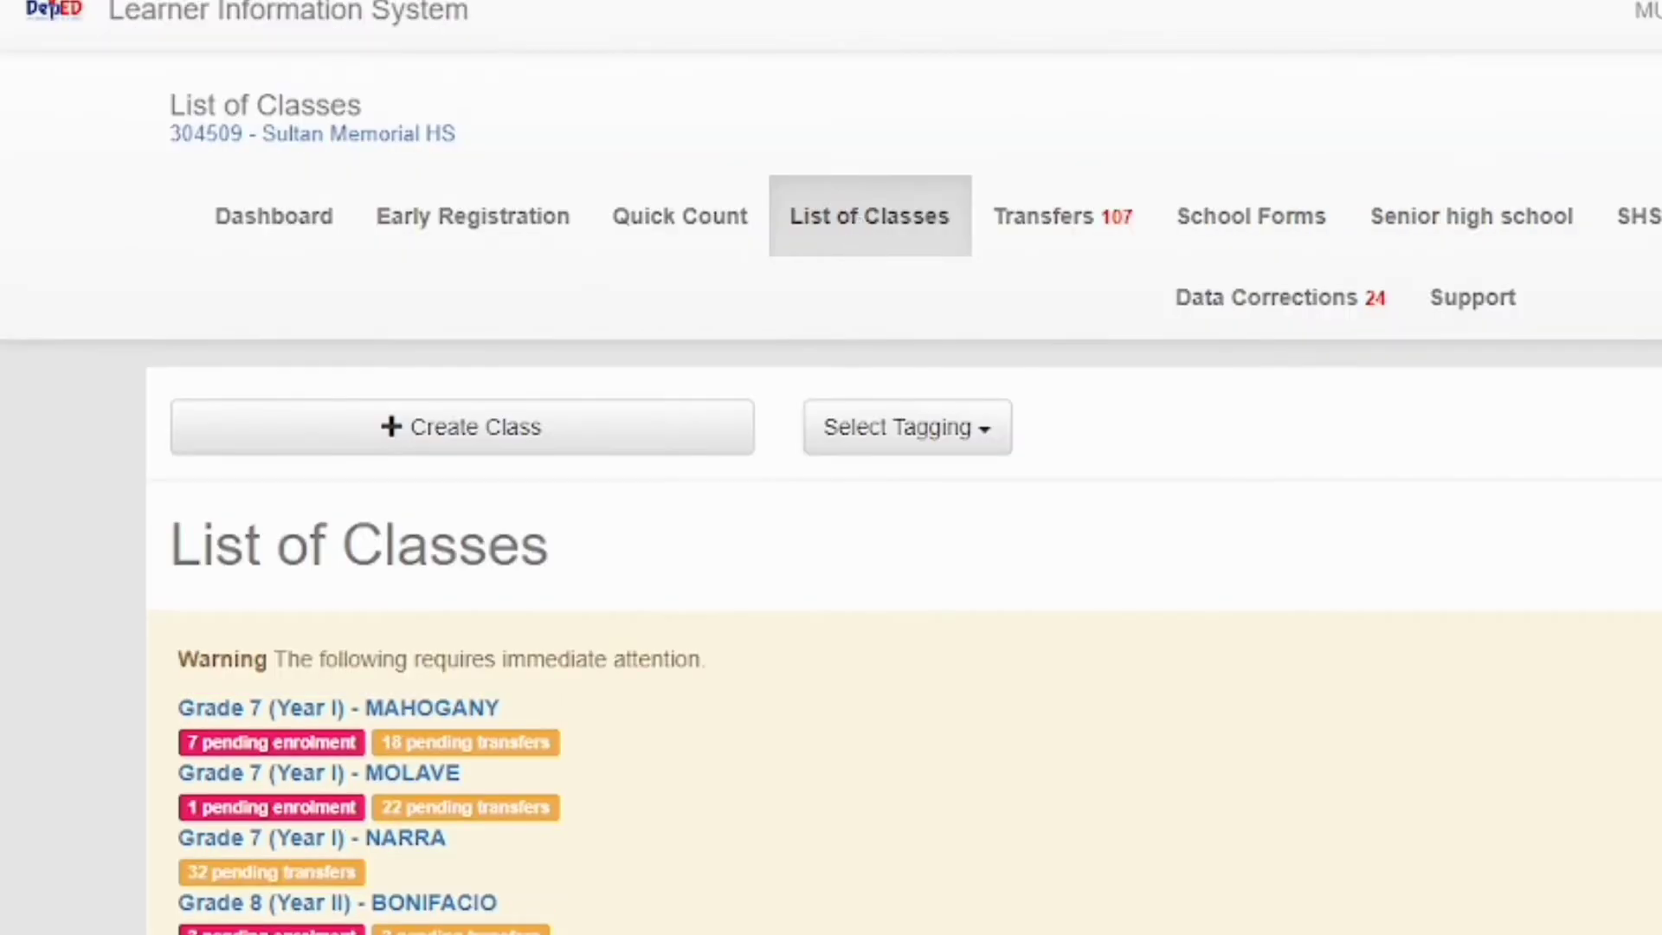
pyautogui.scroll(-8, 832, 494)
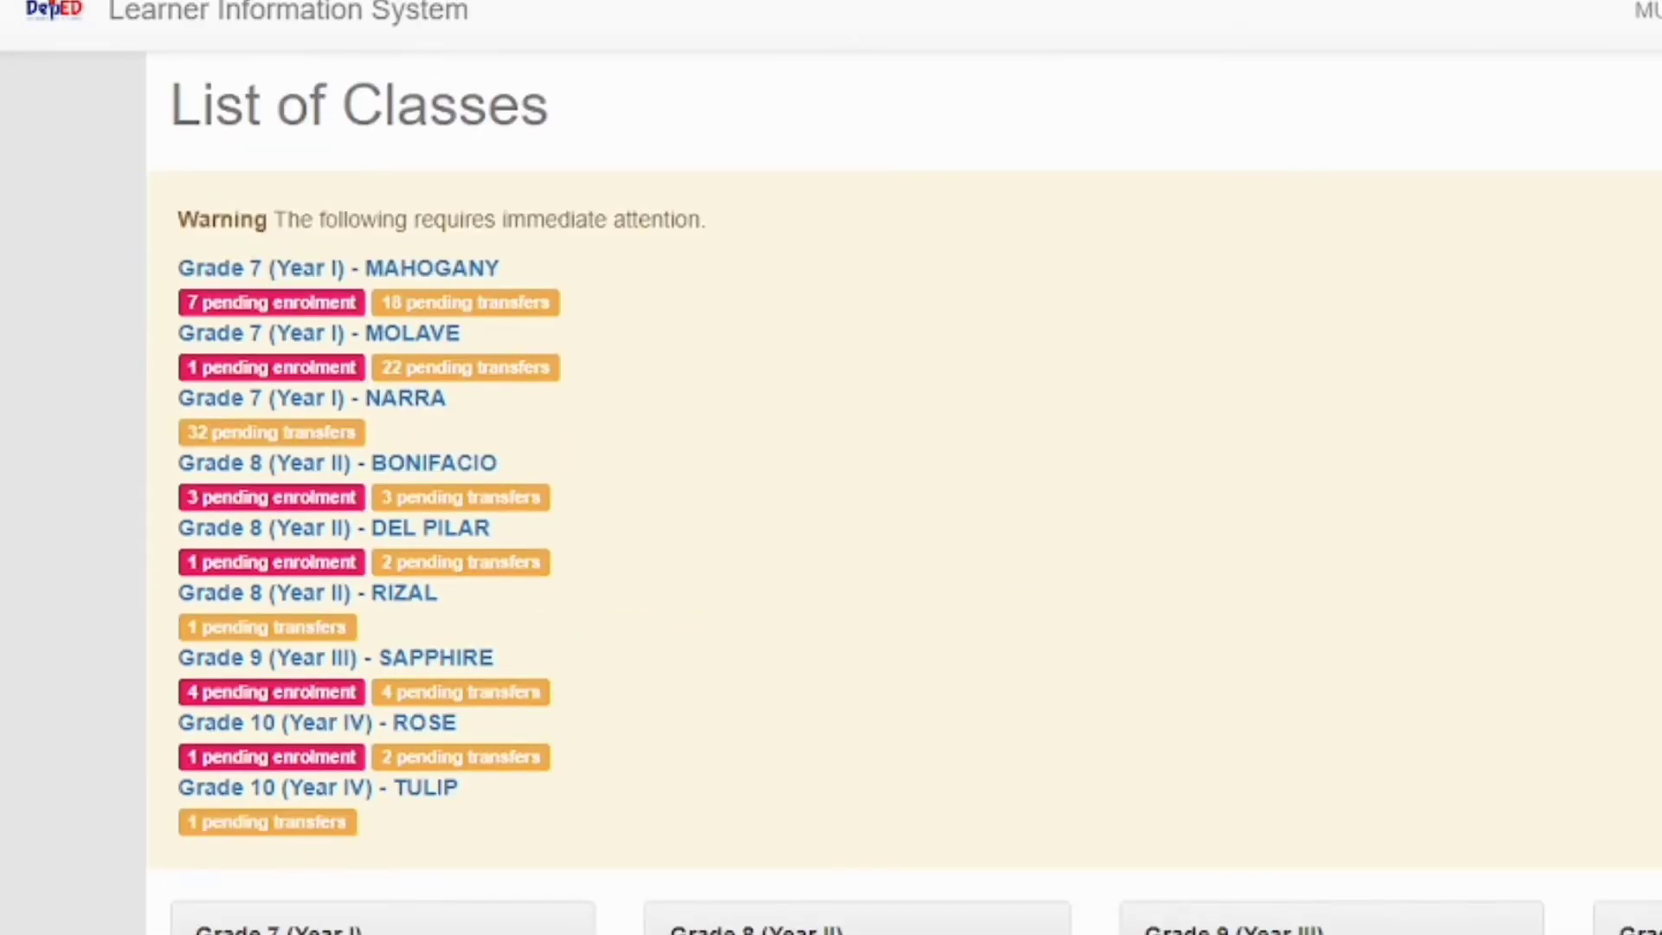
pyautogui.scroll(-3, 831, 493)
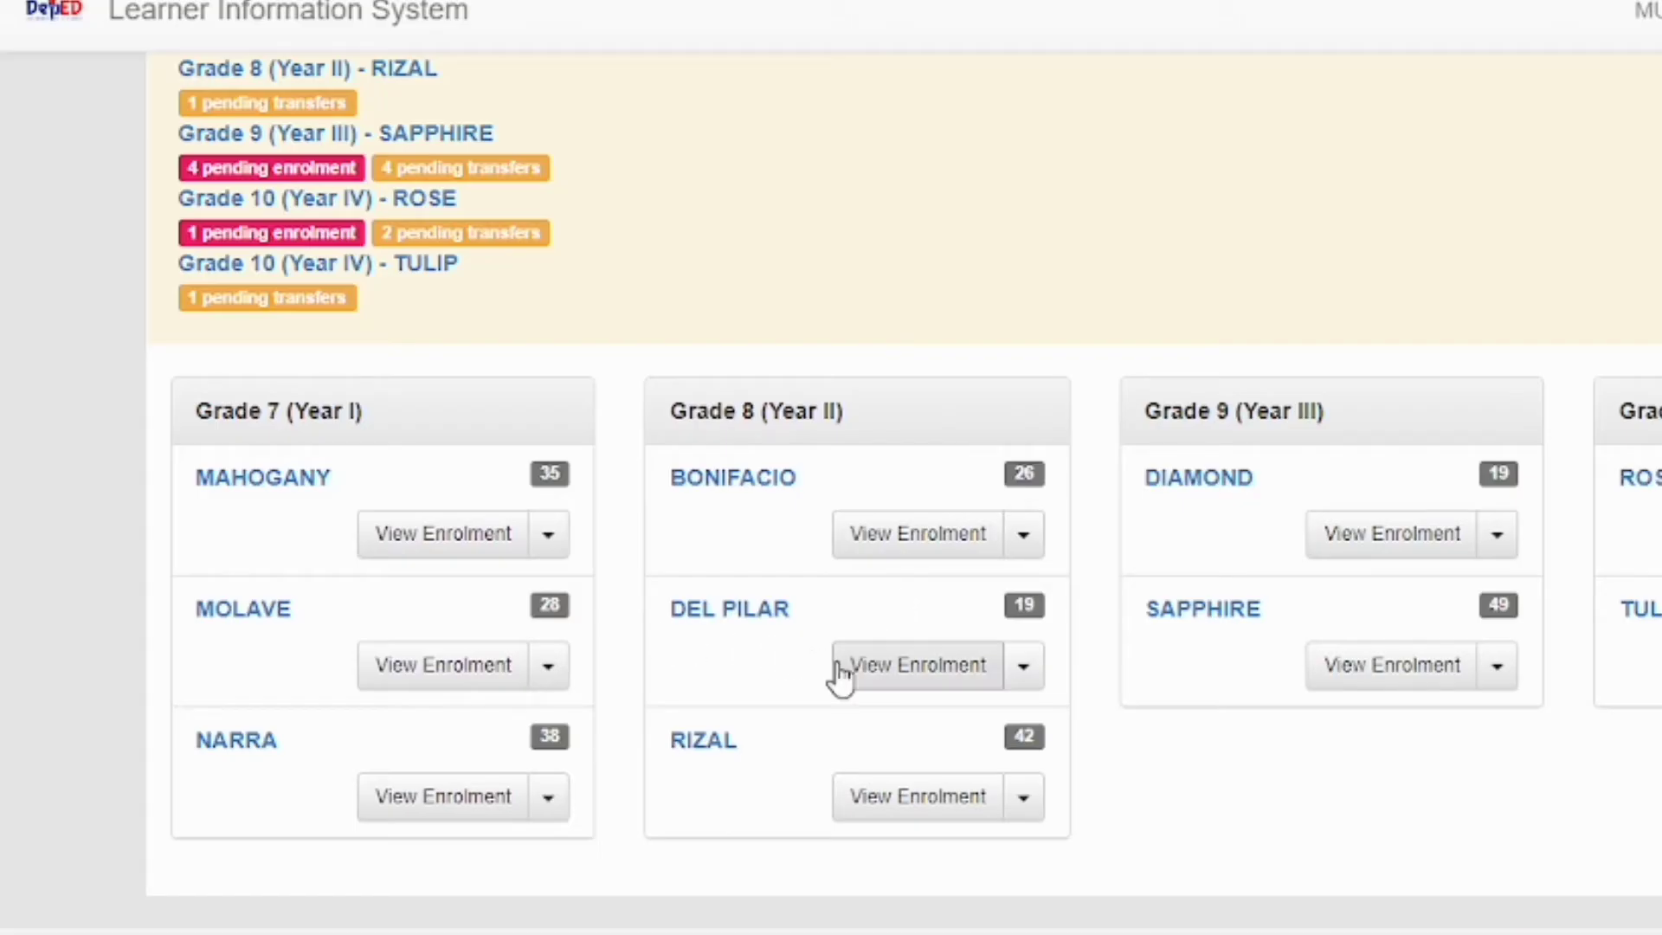
# Open Grade 8 DEL PILAR, start Enrol Learner, and proceed to the learner name search
pyautogui.click(778, 630)
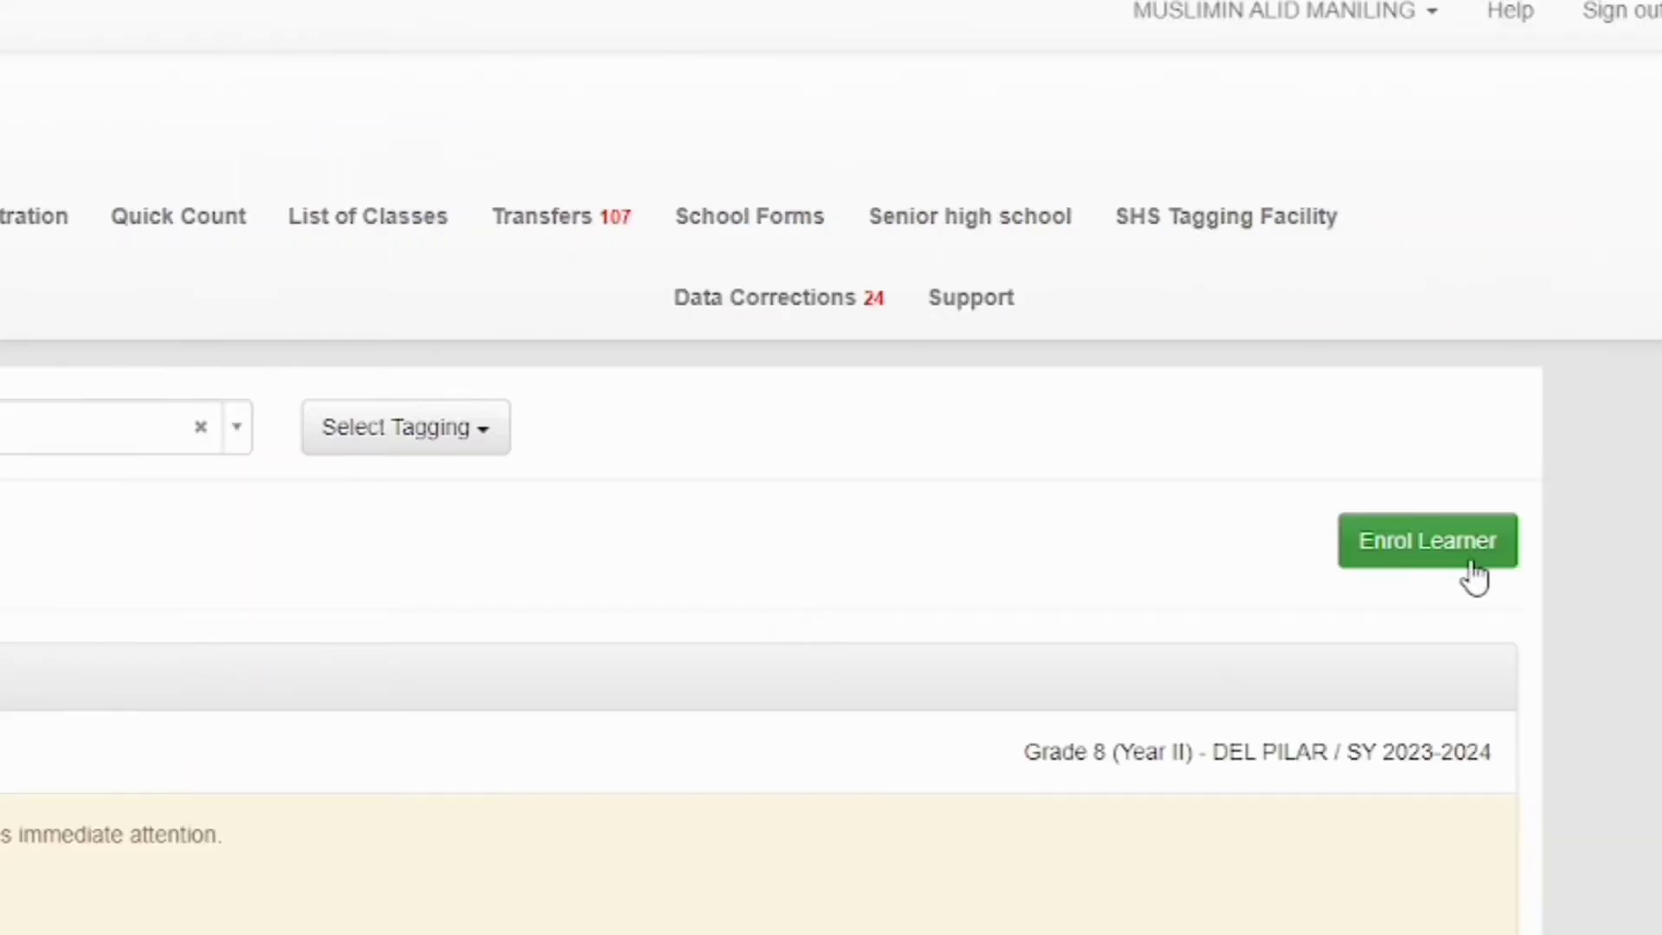
pyautogui.click(1451, 564)
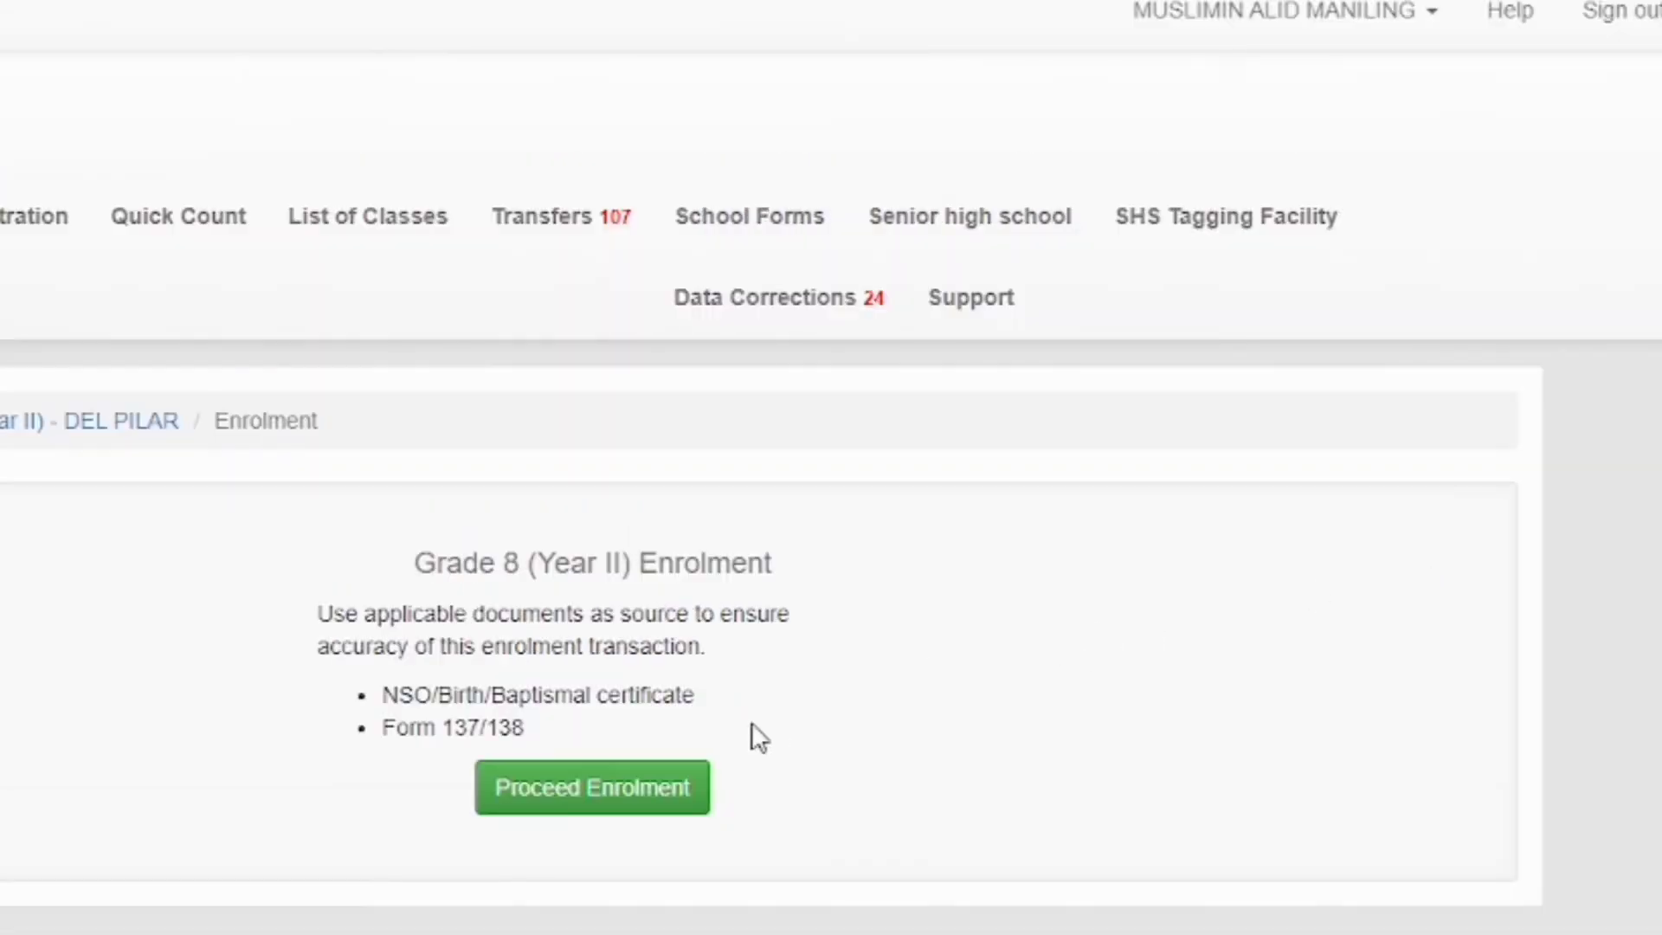
pyautogui.click(591, 791)
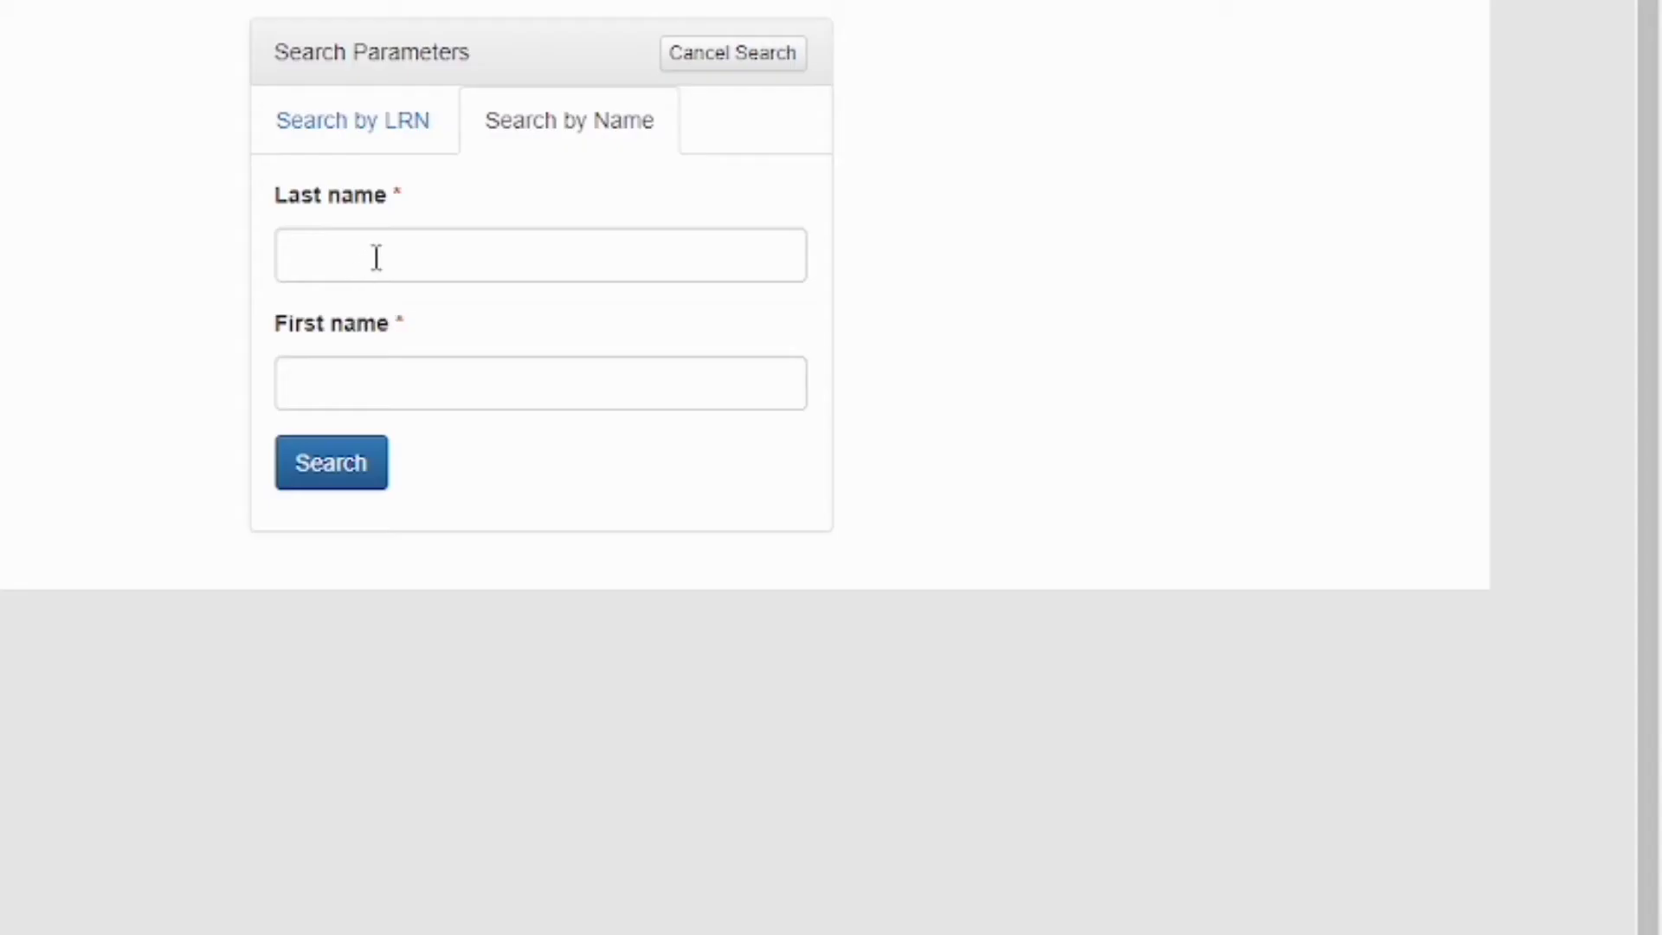
pyautogui.click(378, 256)
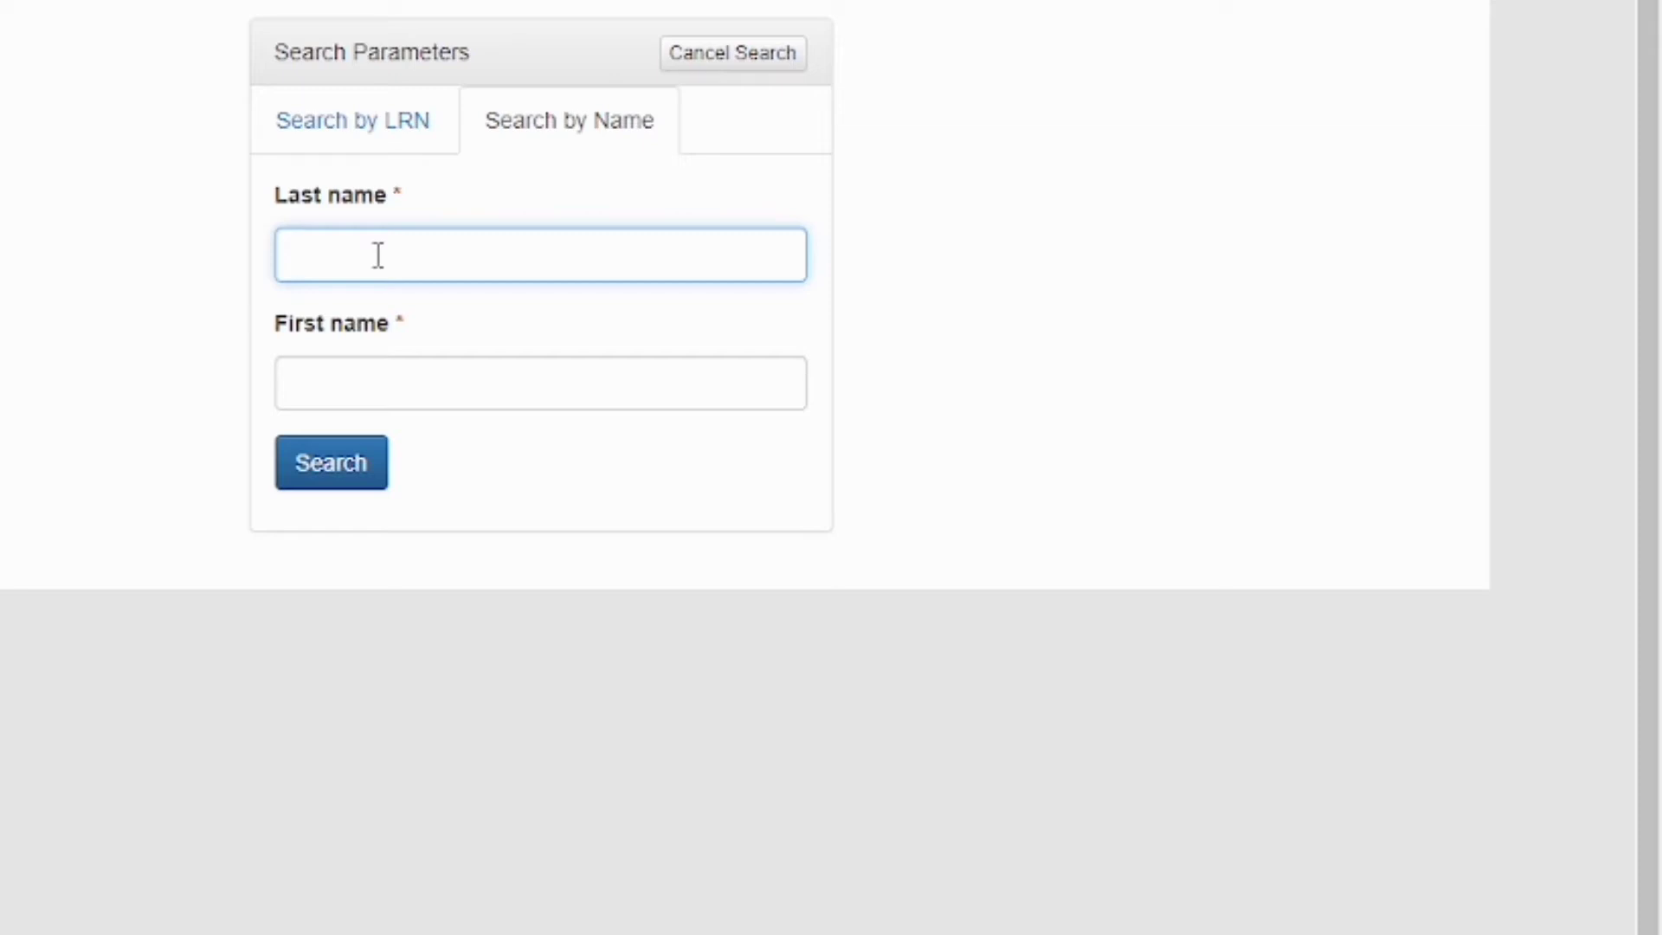
# Search for the learner by last and first name and preview his Grade 7 record
pyautogui.click(370, 367)
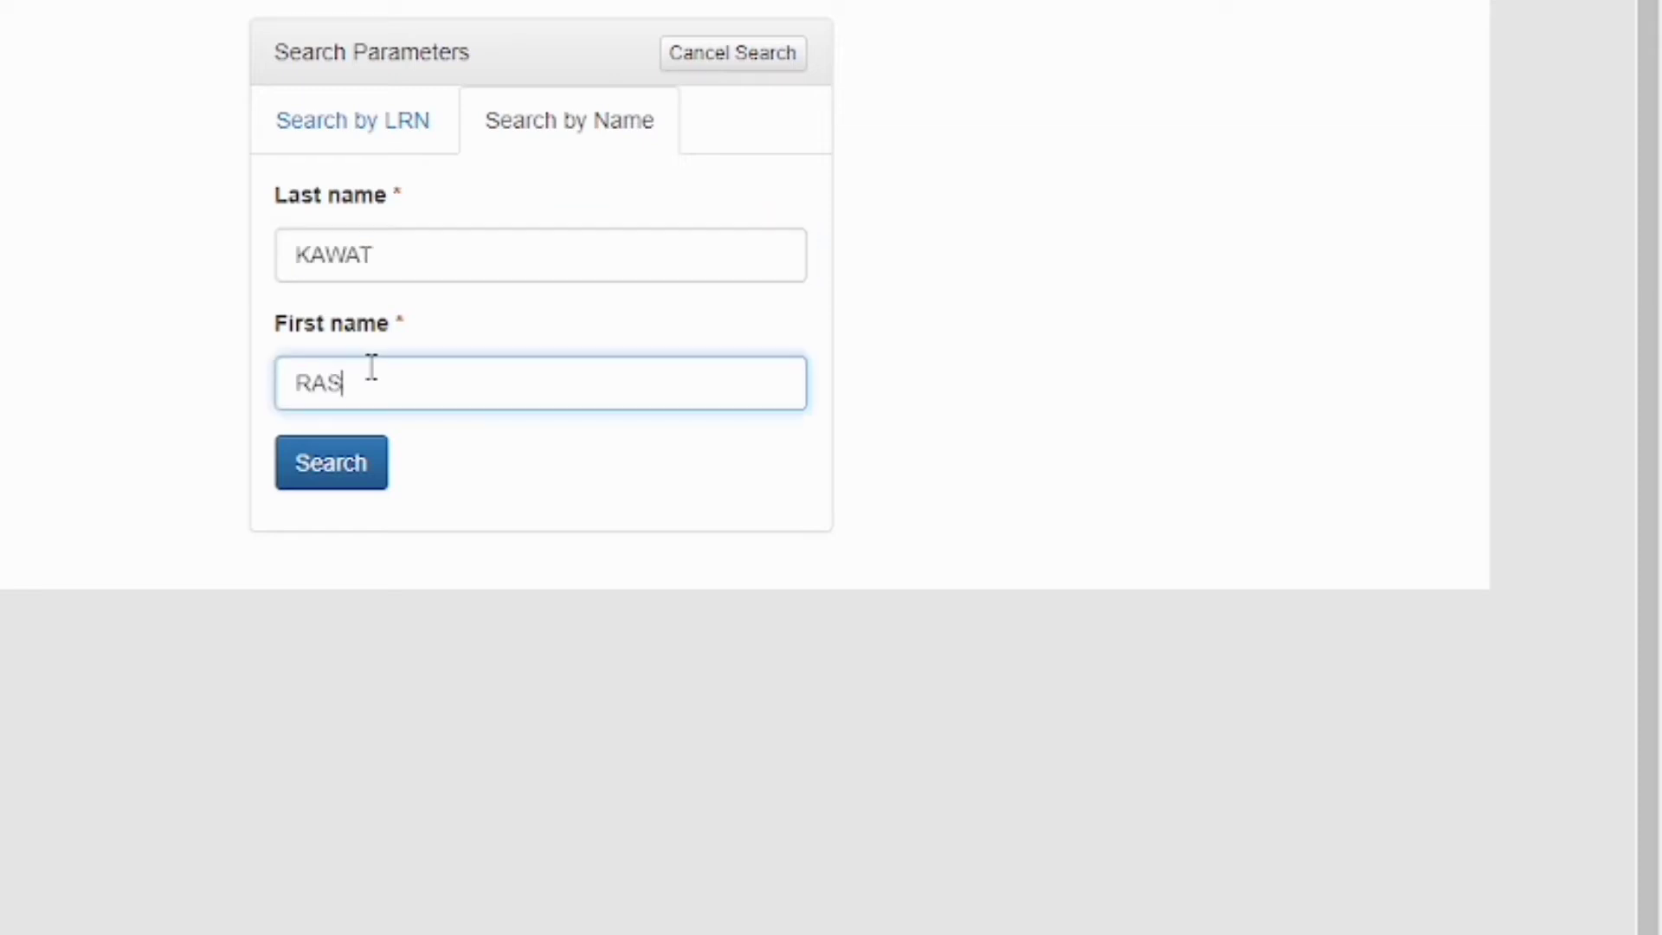
pyautogui.click(375, 473)
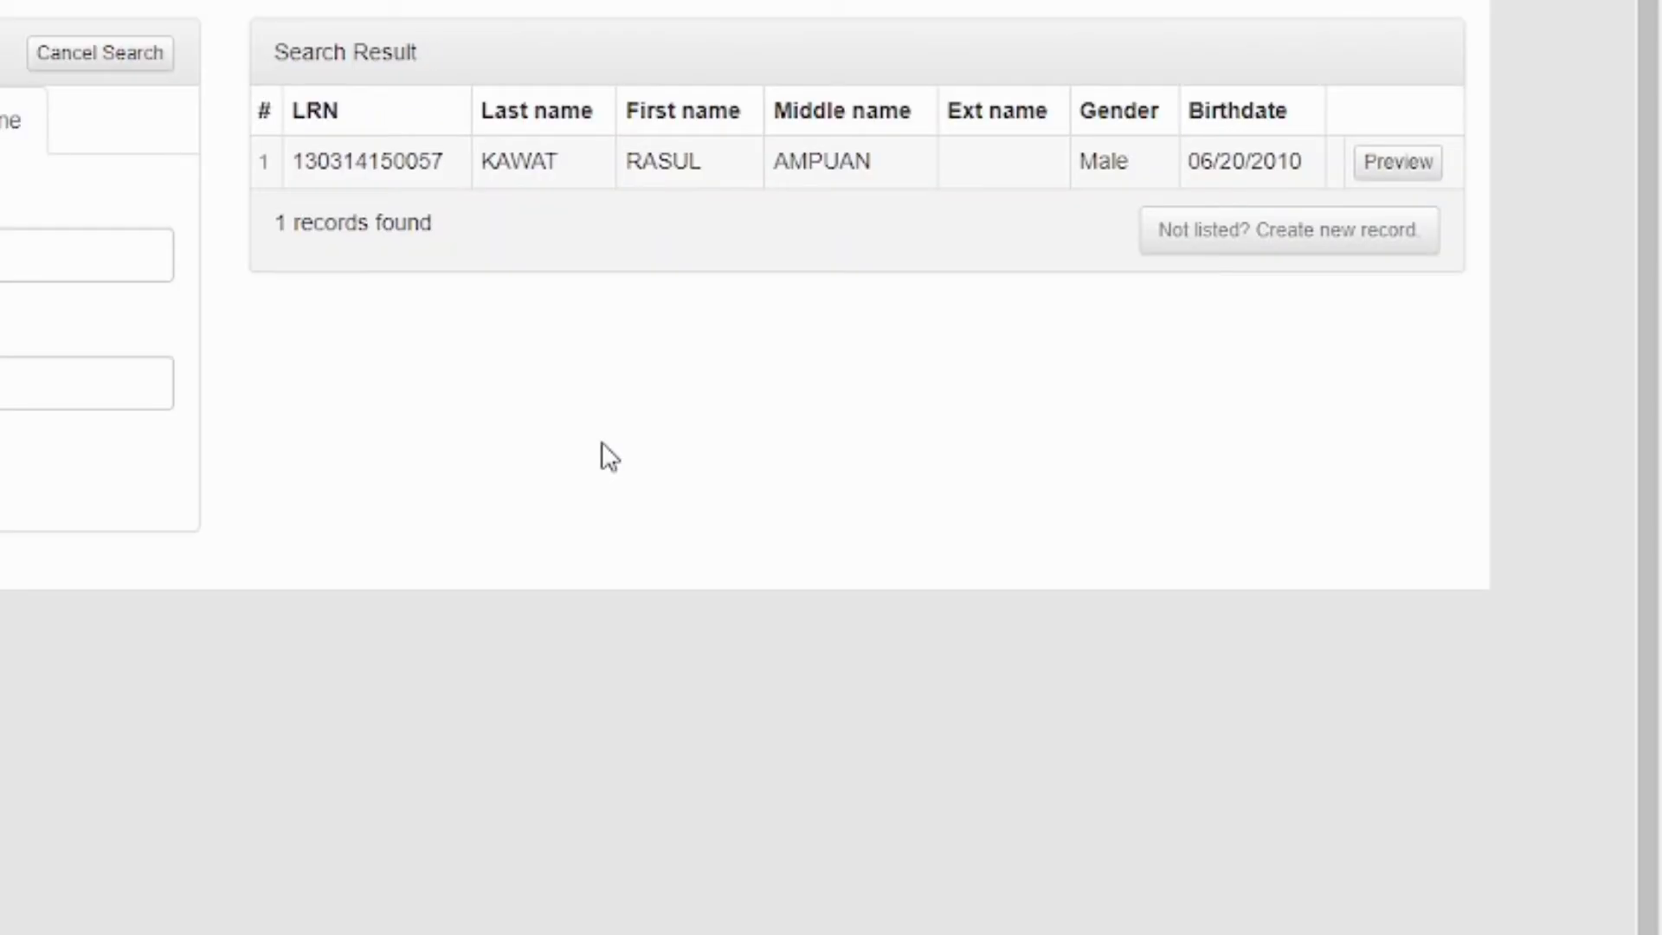
pyautogui.click(1389, 178)
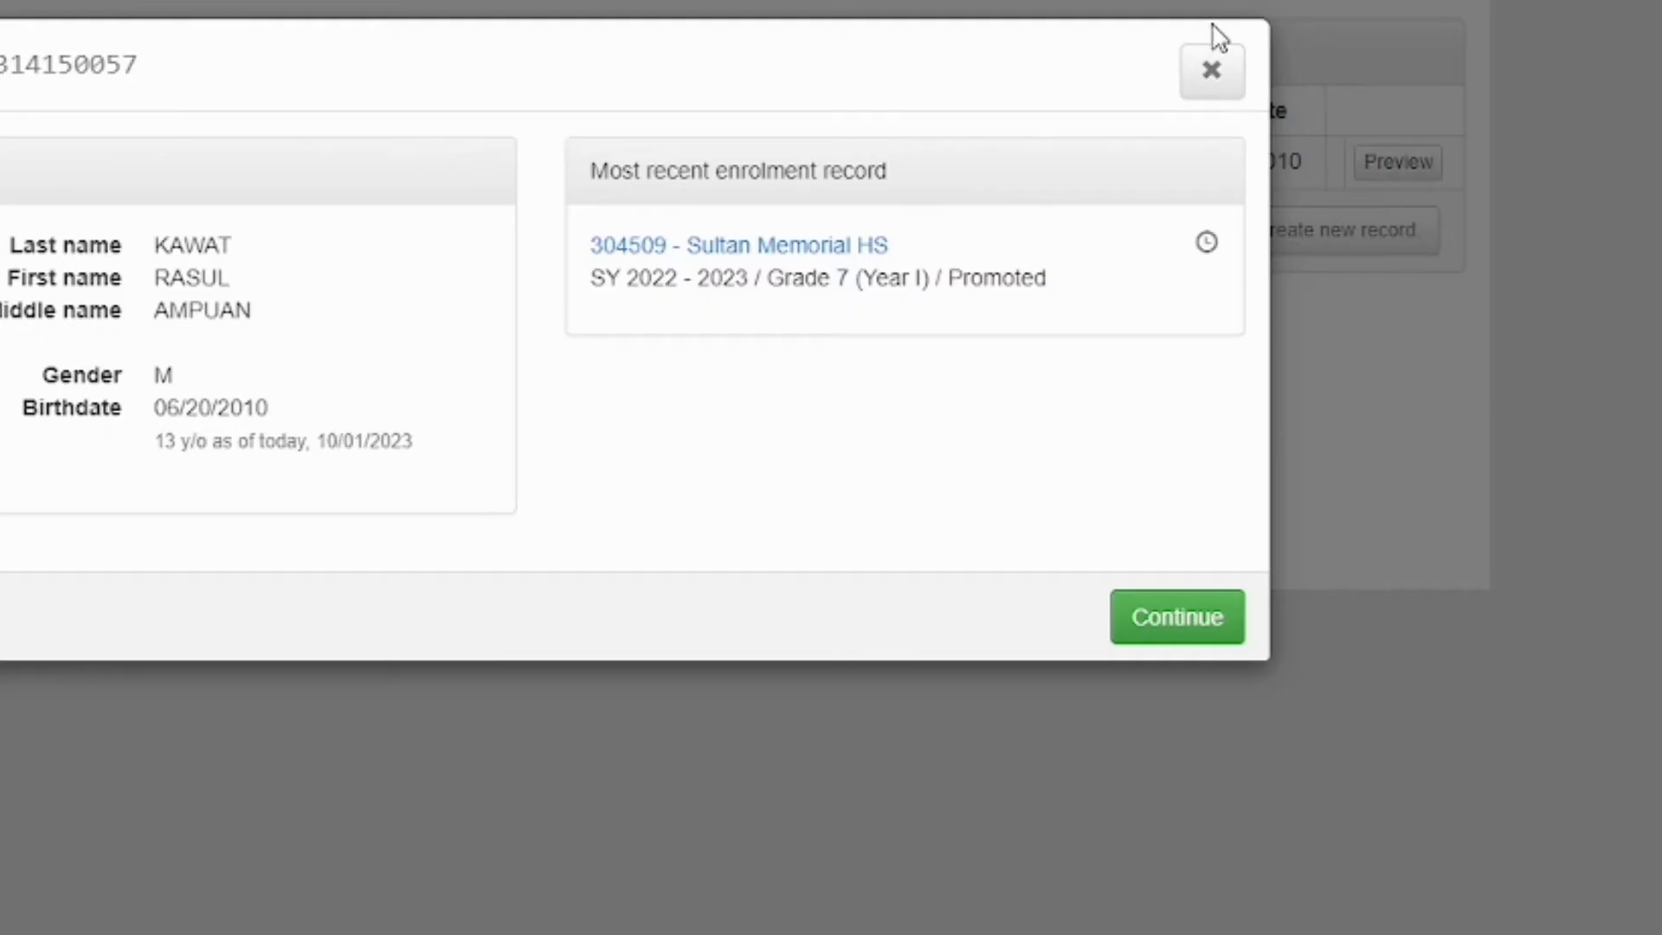
pyautogui.click(1212, 71)
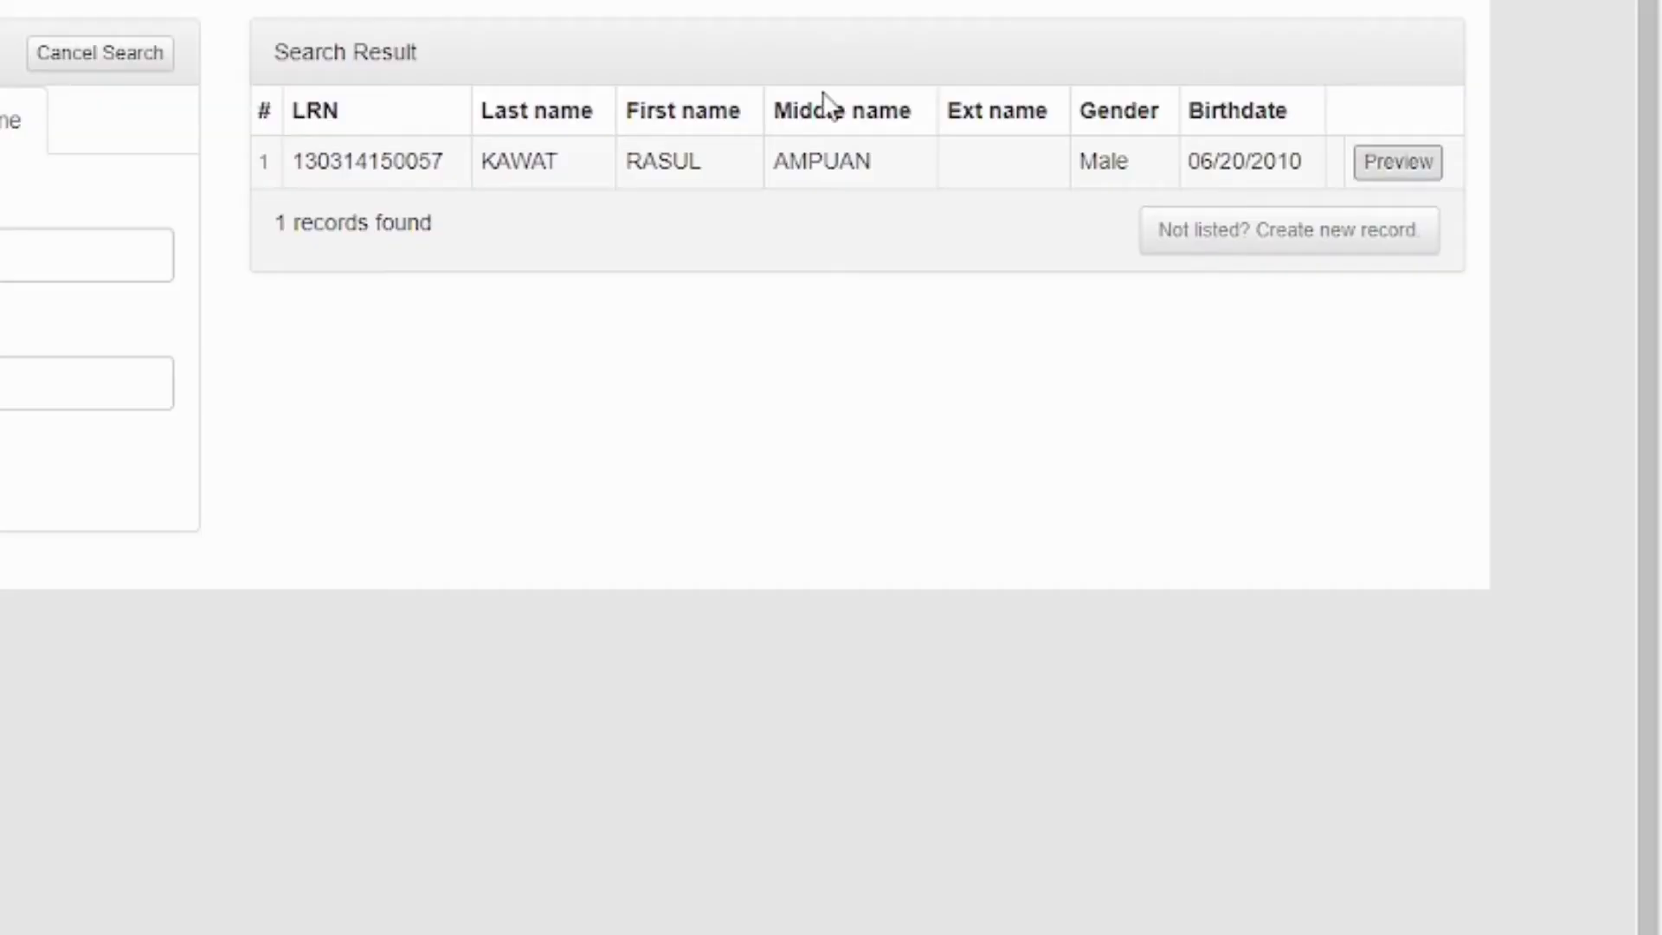
# Restart the search, find the same learner by his LRN, and preview his record
pyautogui.click(90, 66)
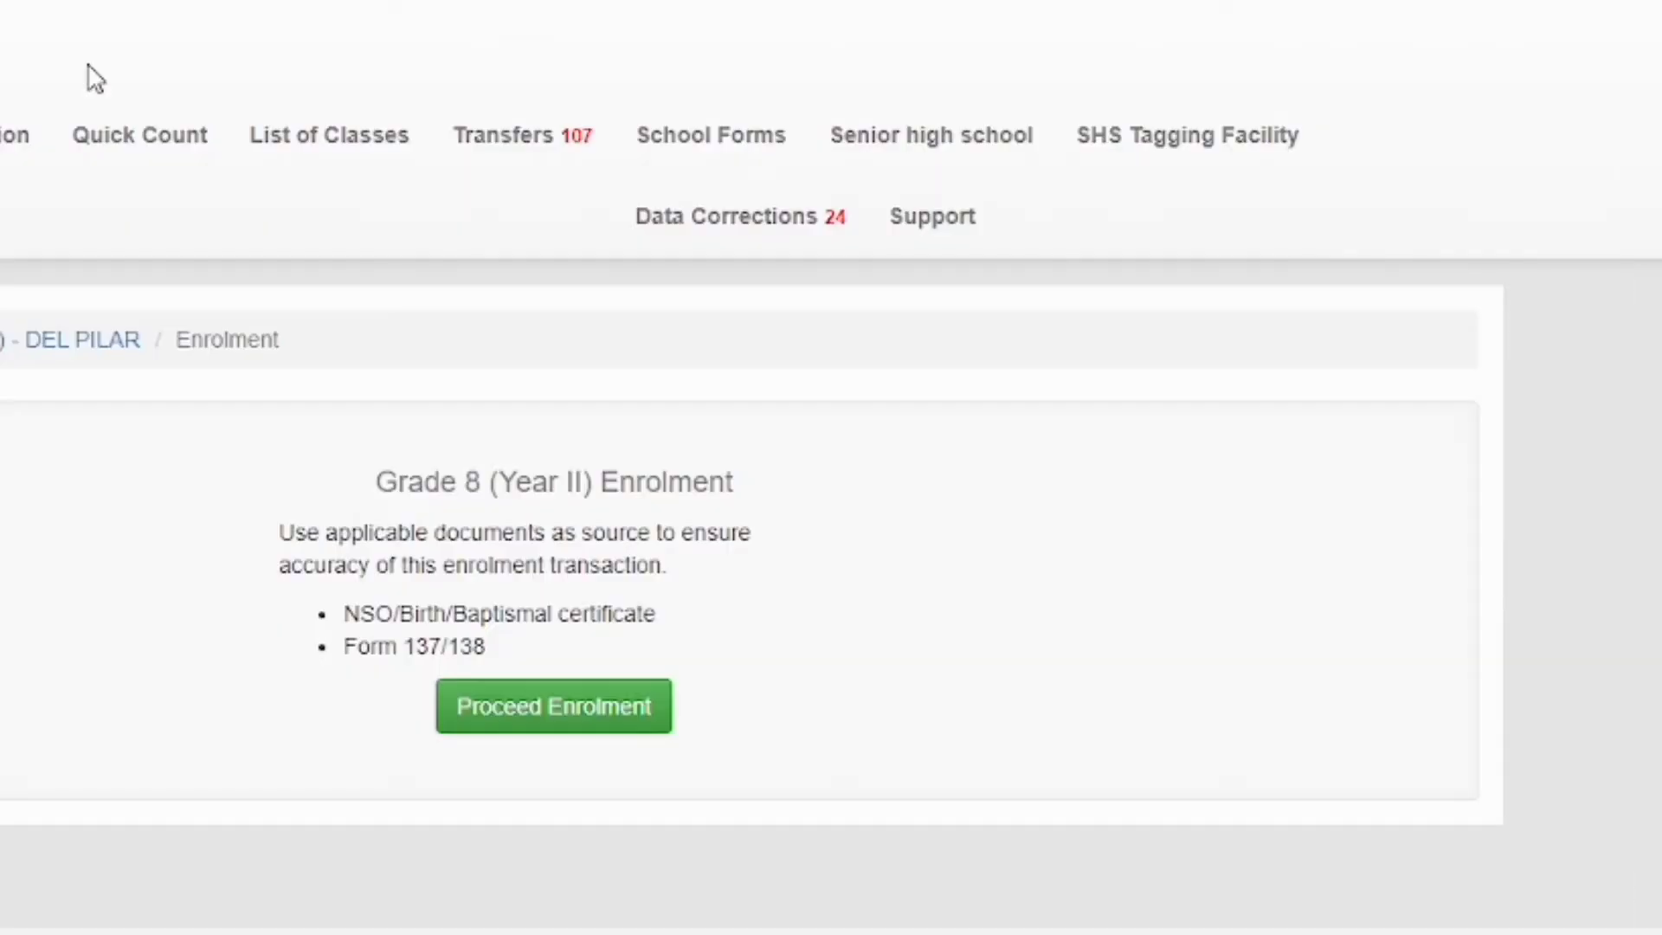
pyautogui.click(532, 777)
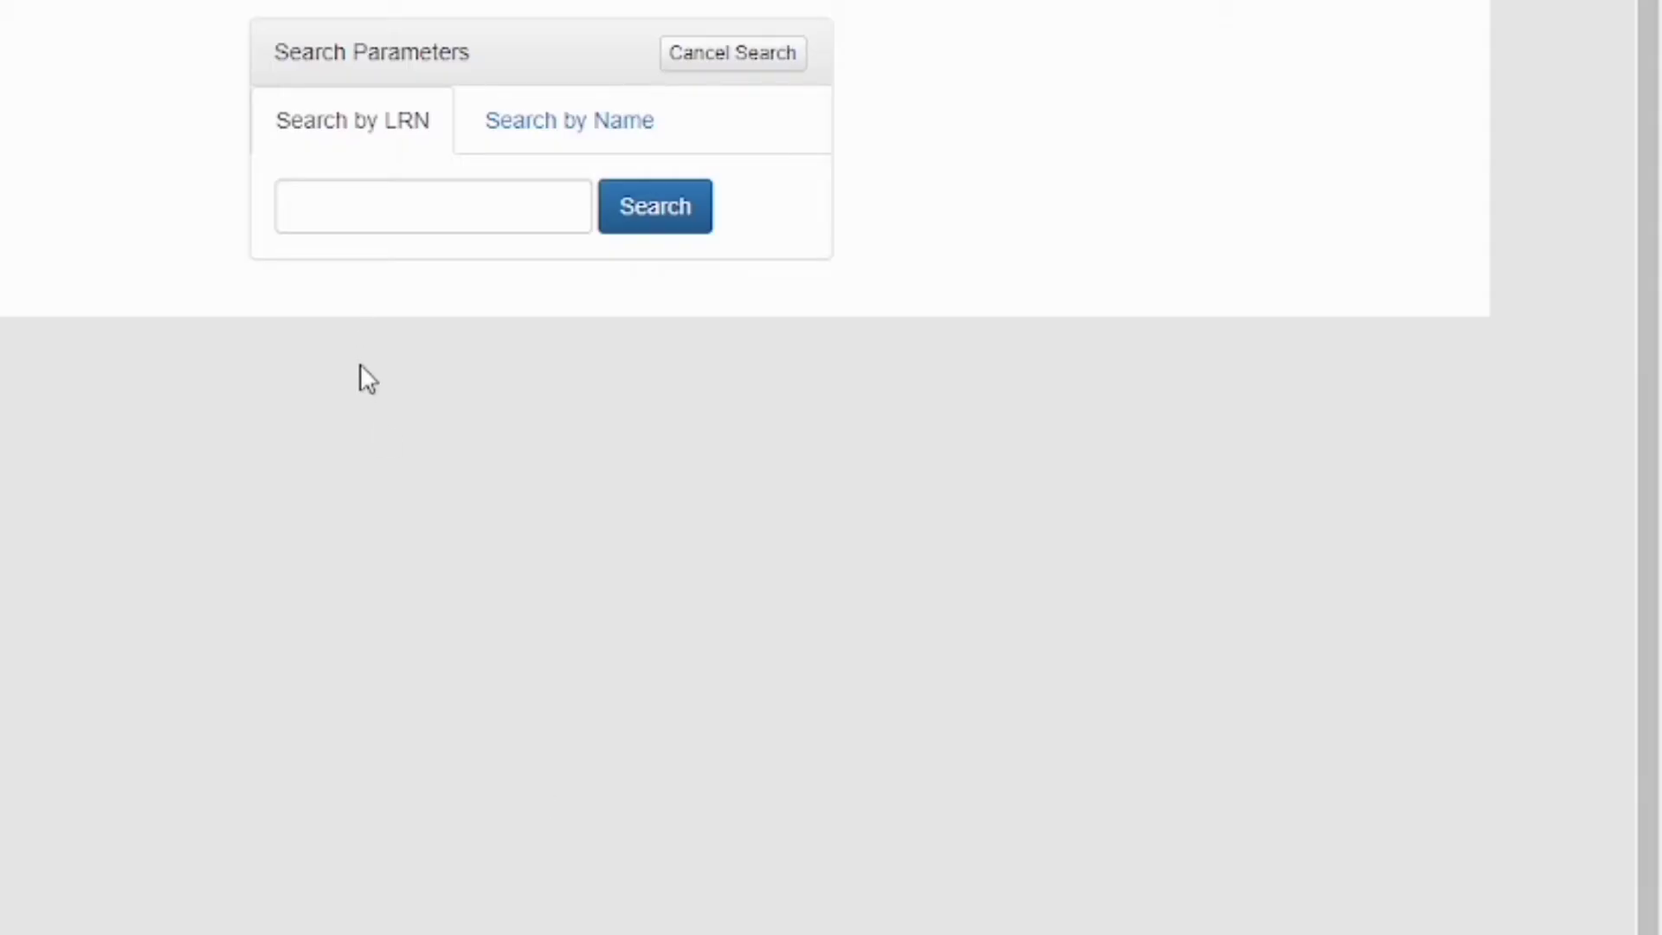
pyautogui.click(373, 215)
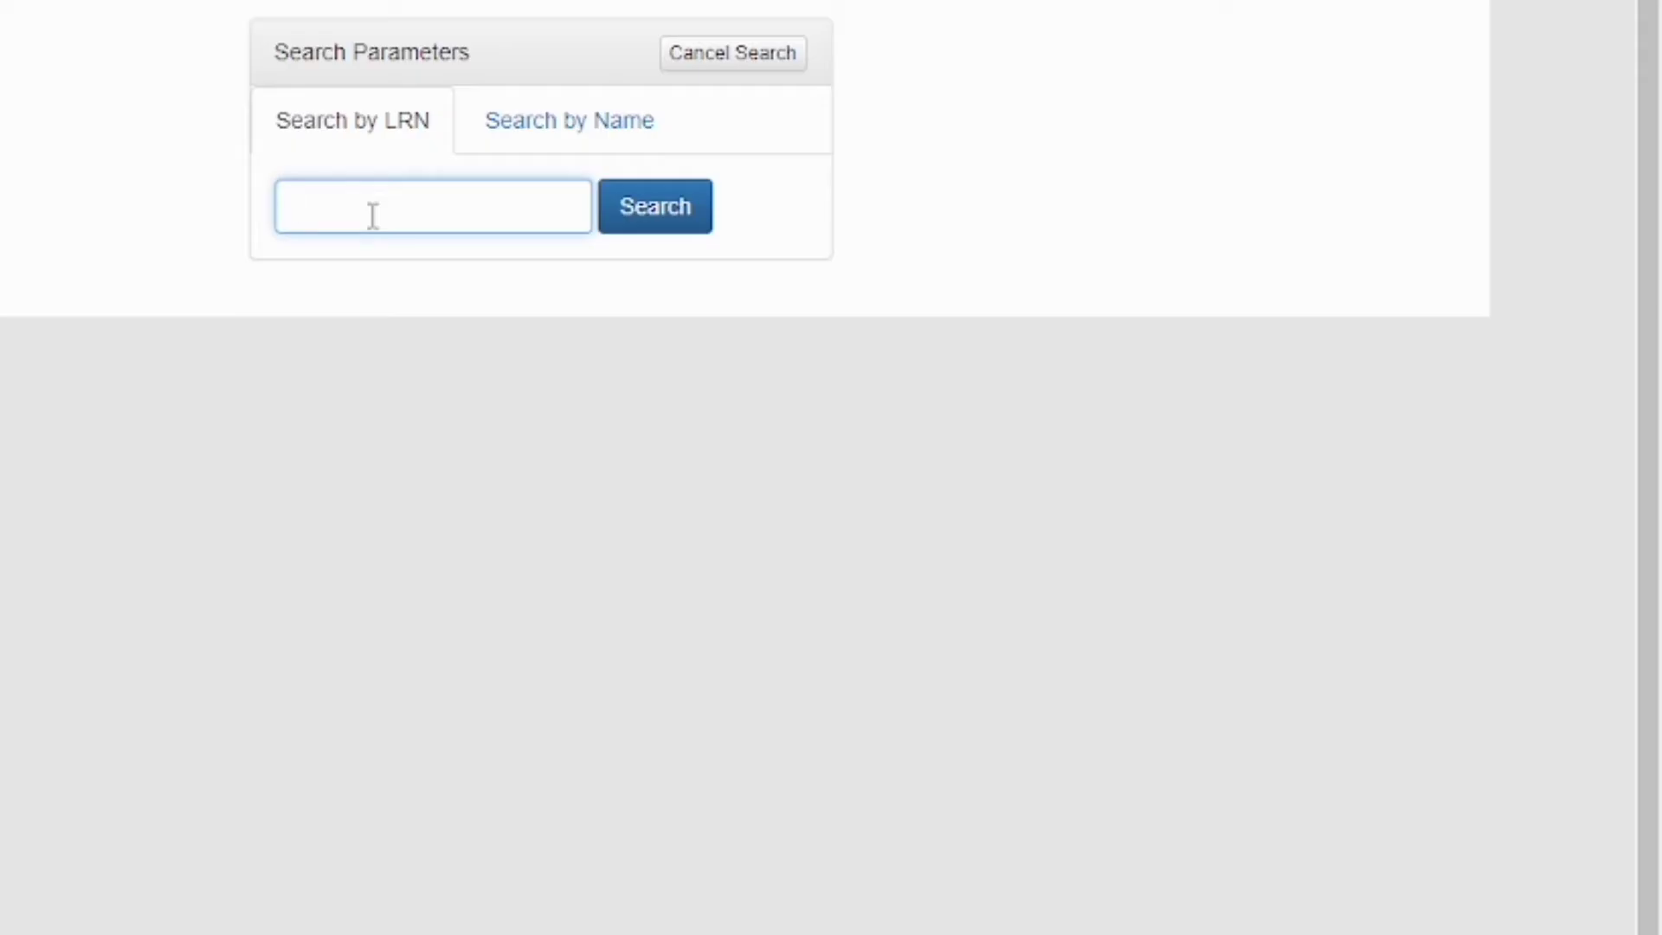
pyautogui.click(688, 208)
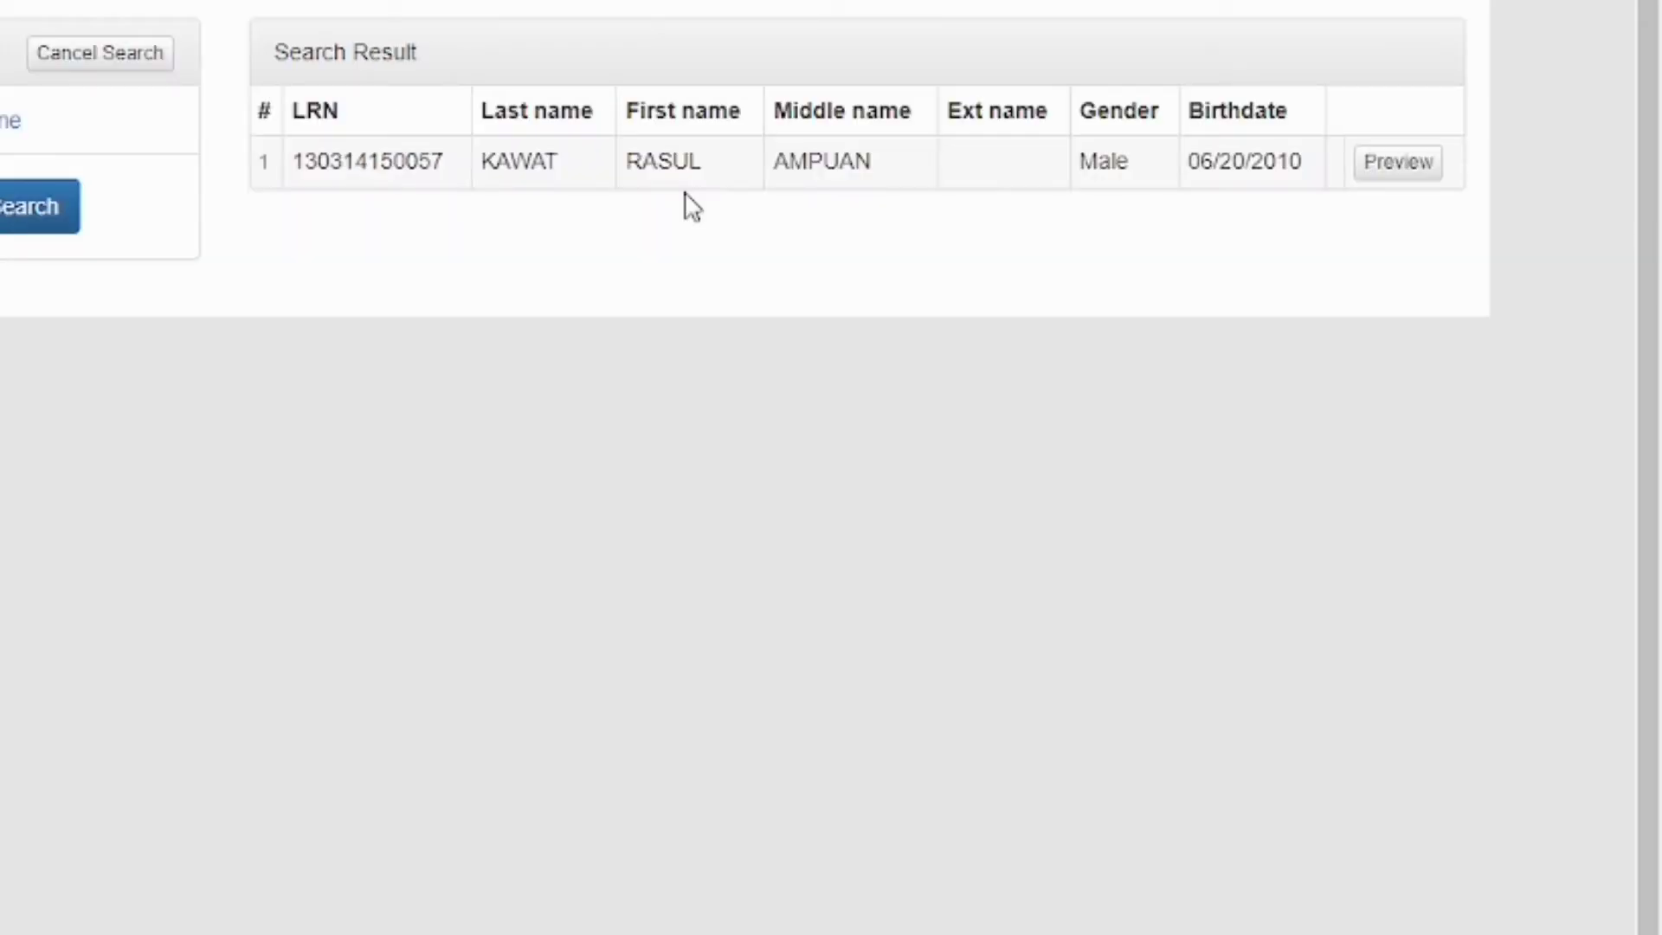
pyautogui.click(1418, 171)
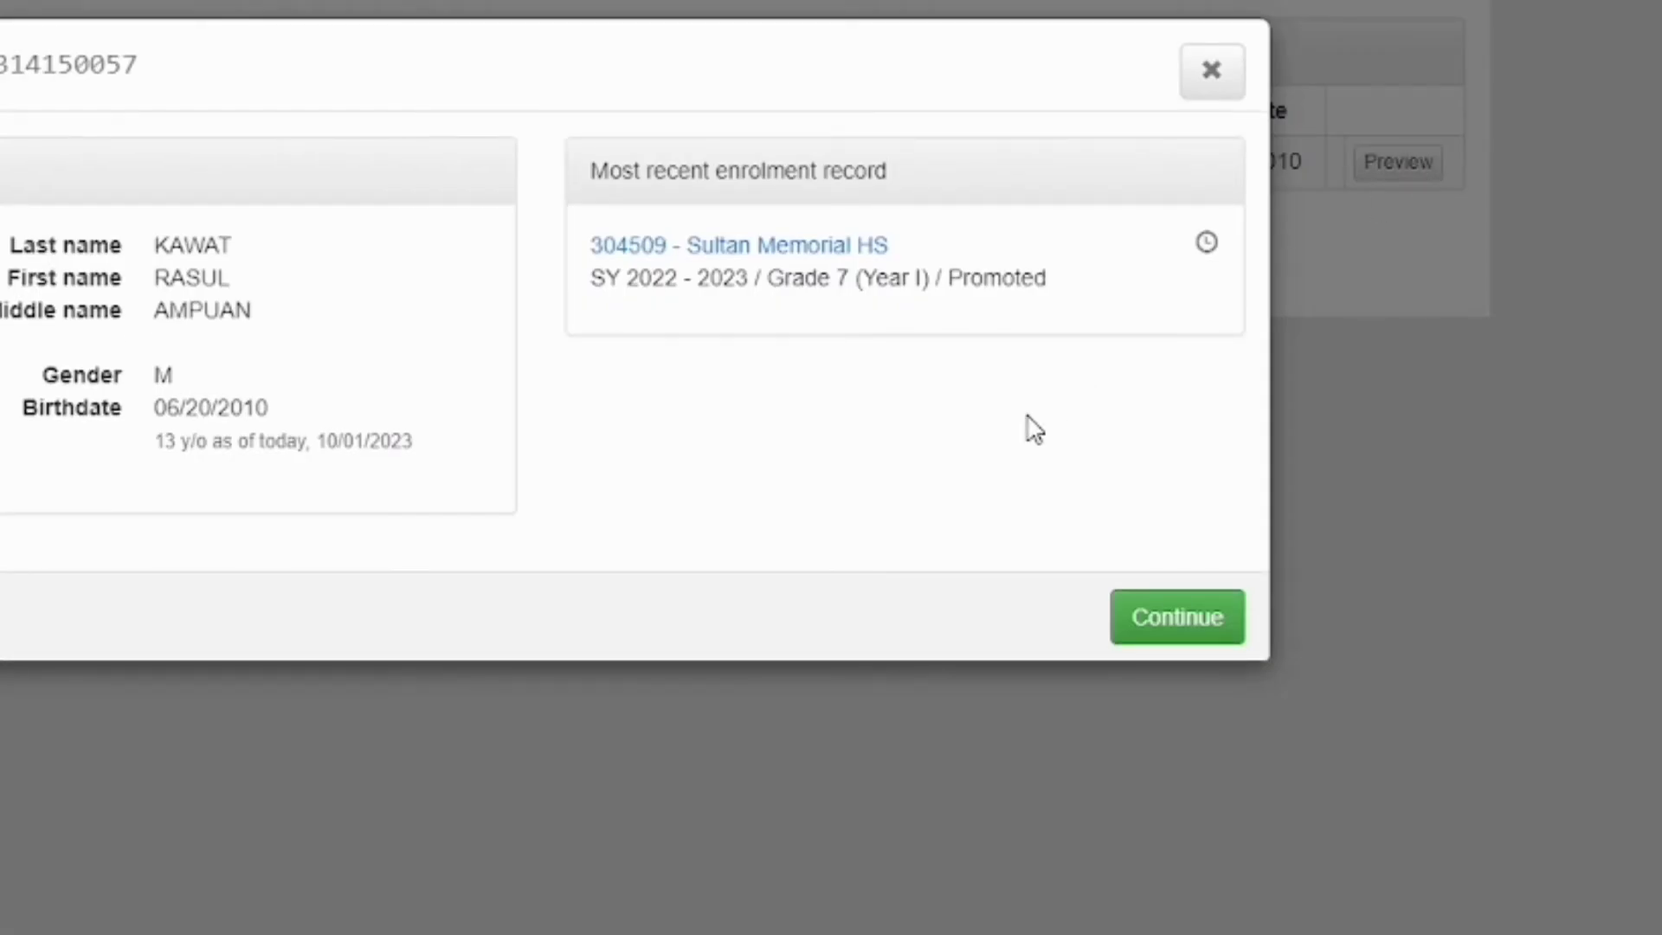
# Continue enrolling the learner with Date of First Attendance Aug 29, 2023
pyautogui.click(1201, 639)
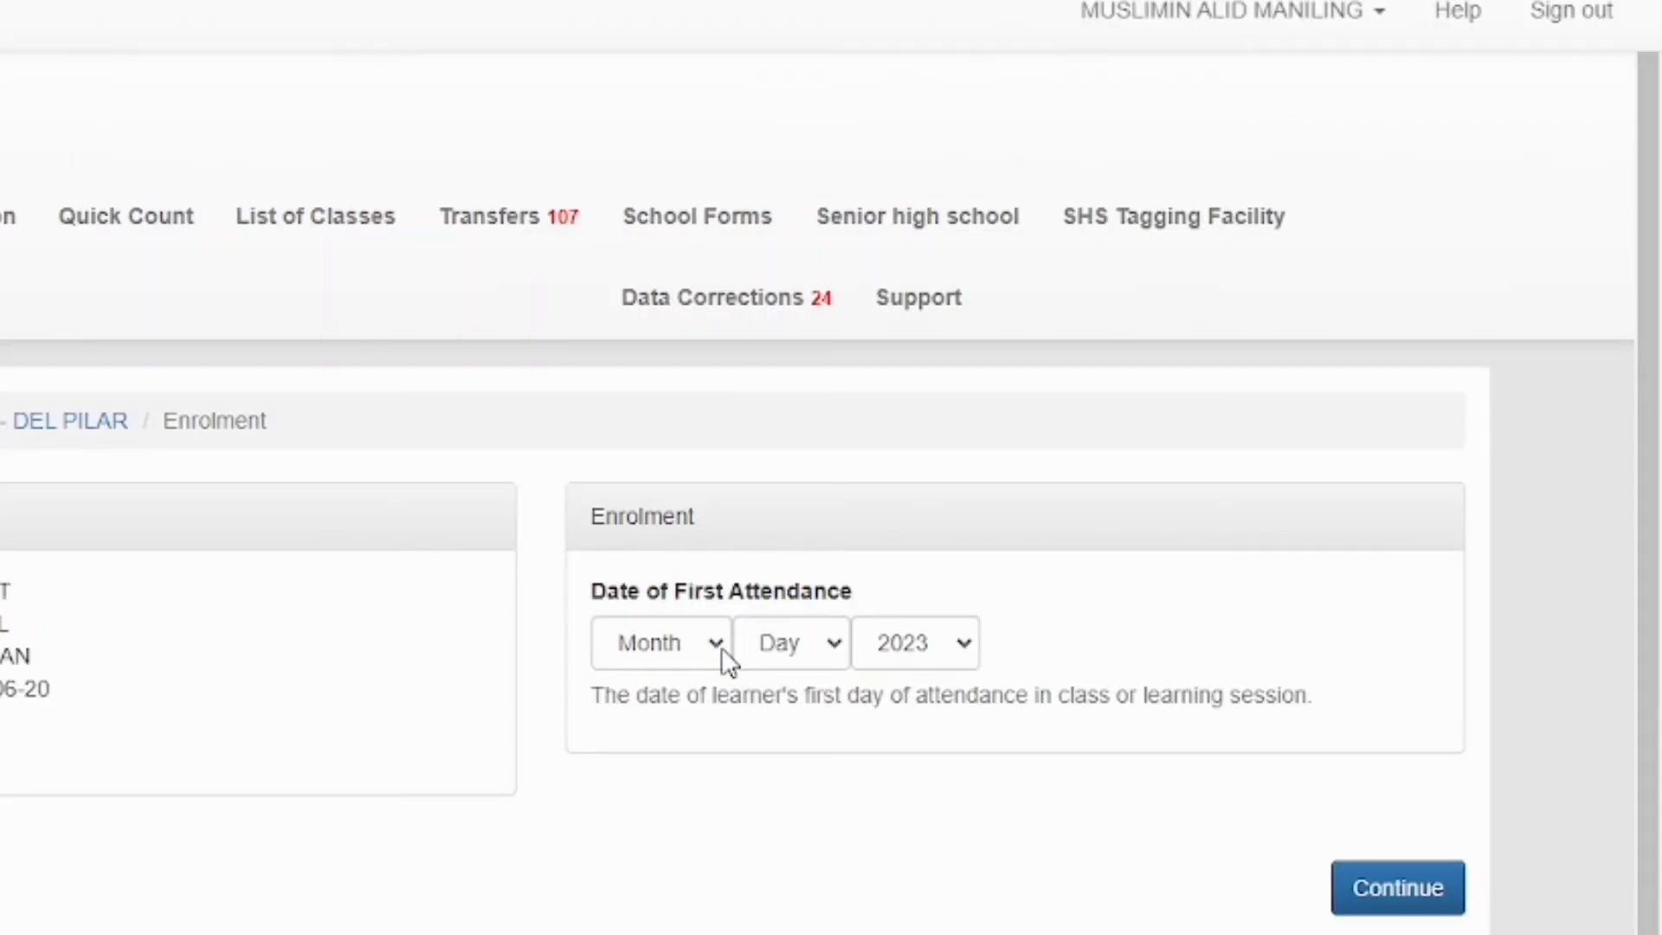
pyautogui.click(720, 647)
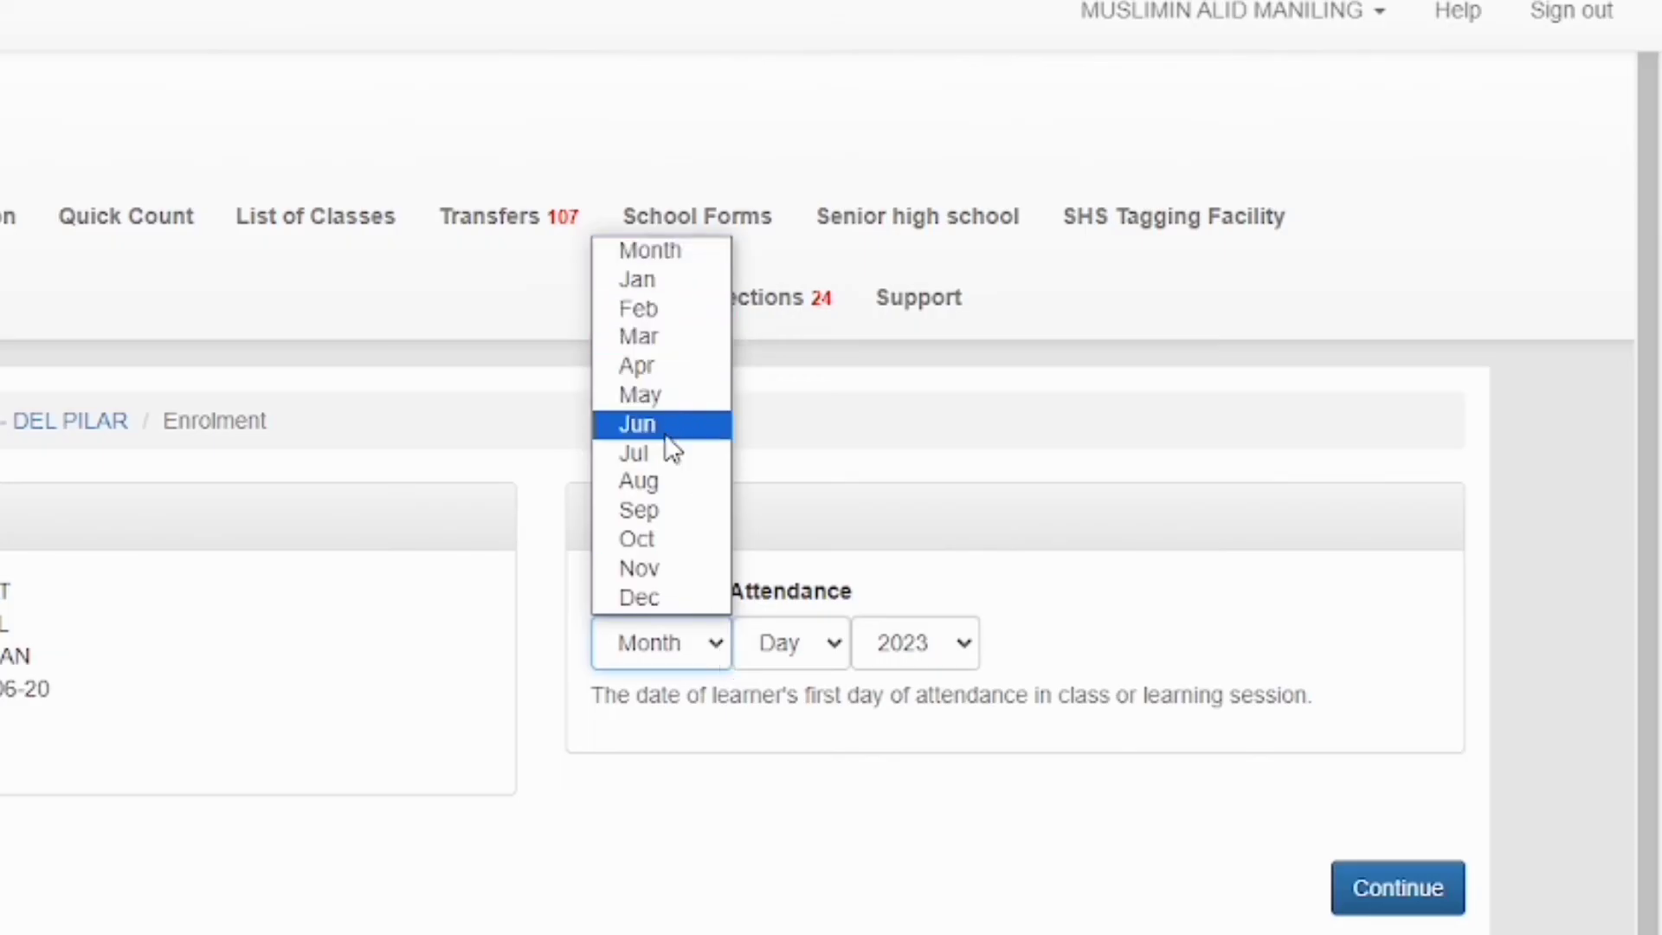
pyautogui.click(662, 480)
pyautogui.click(792, 649)
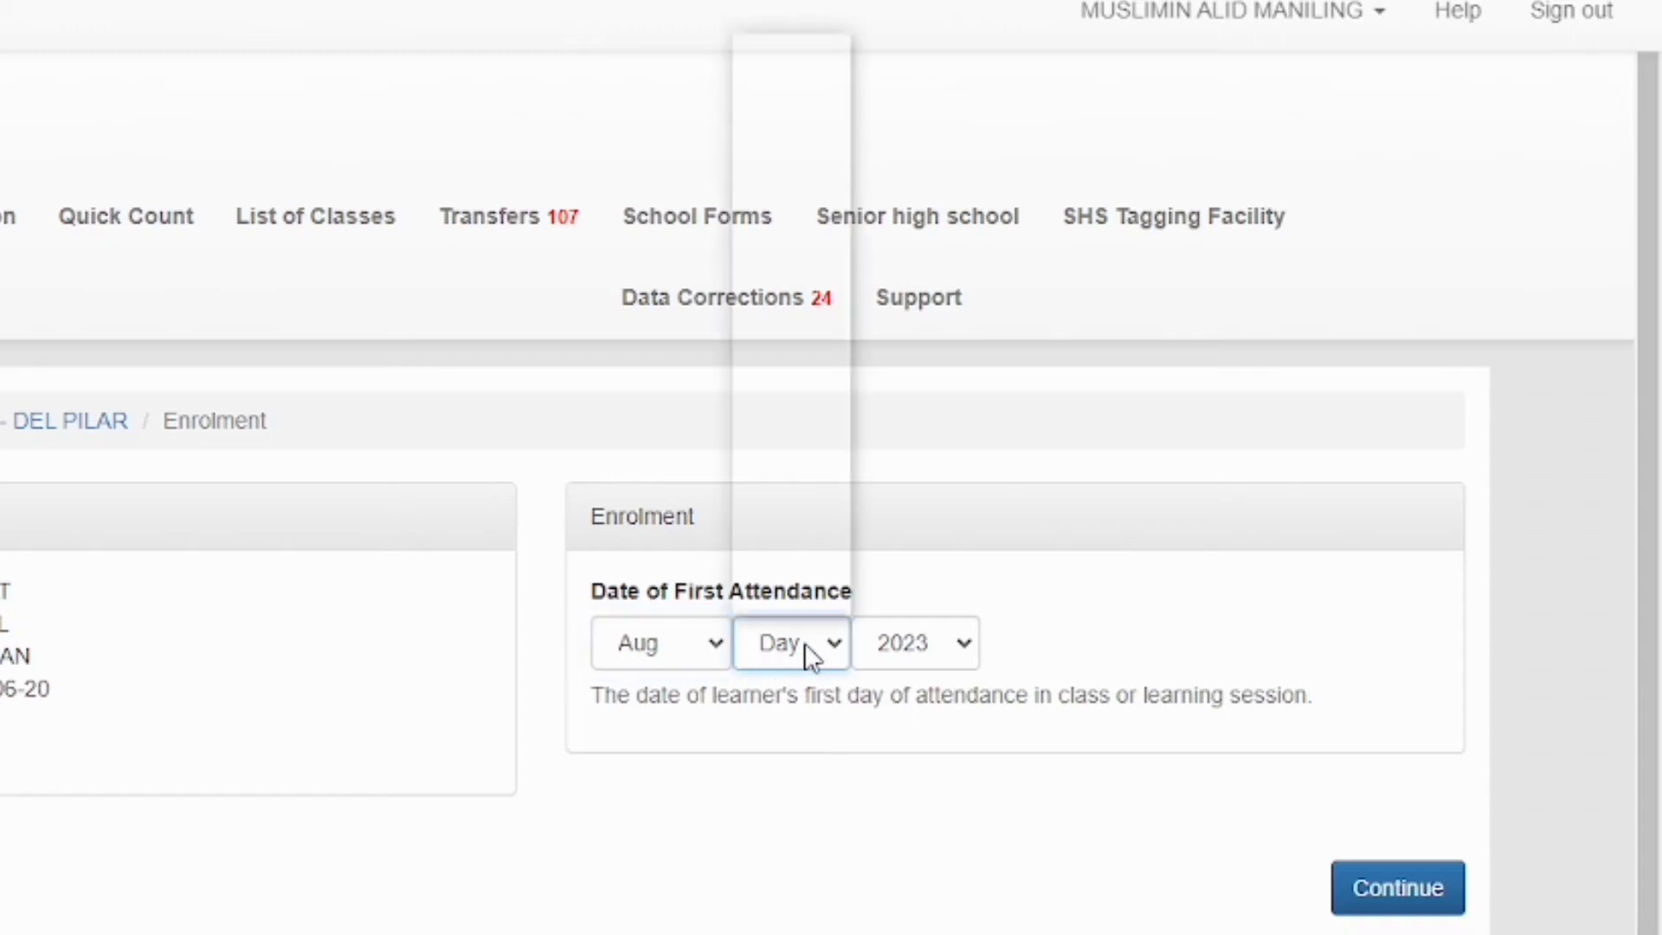
pyautogui.click(834, 574)
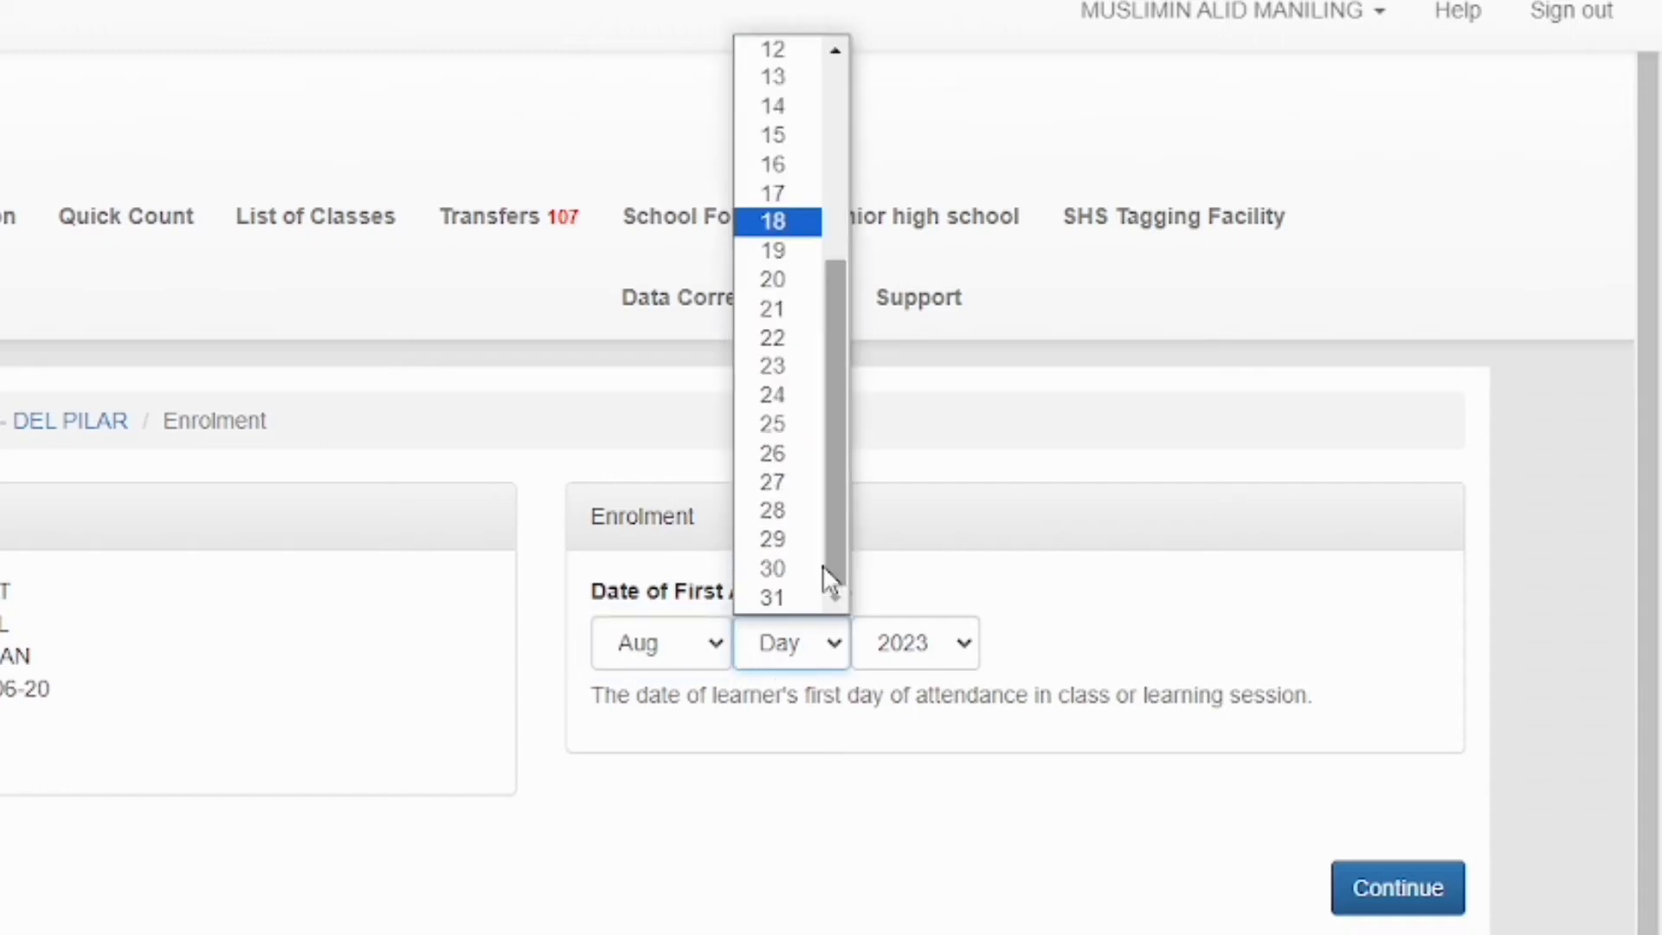
pyautogui.click(773, 541)
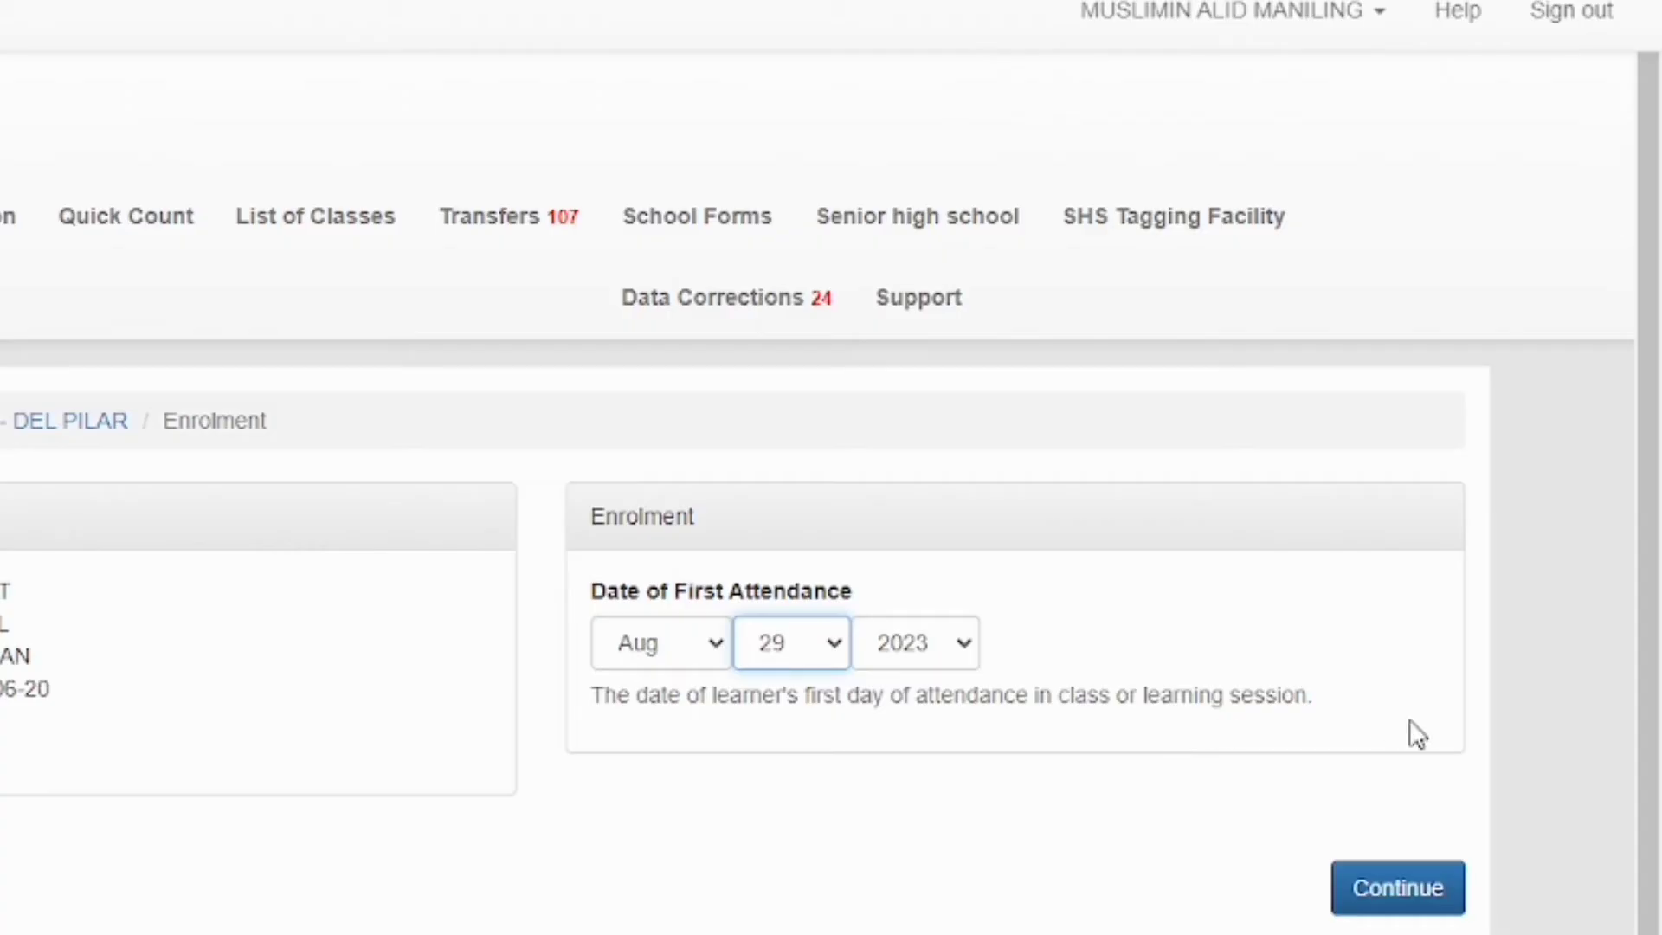
pyautogui.click(1409, 881)
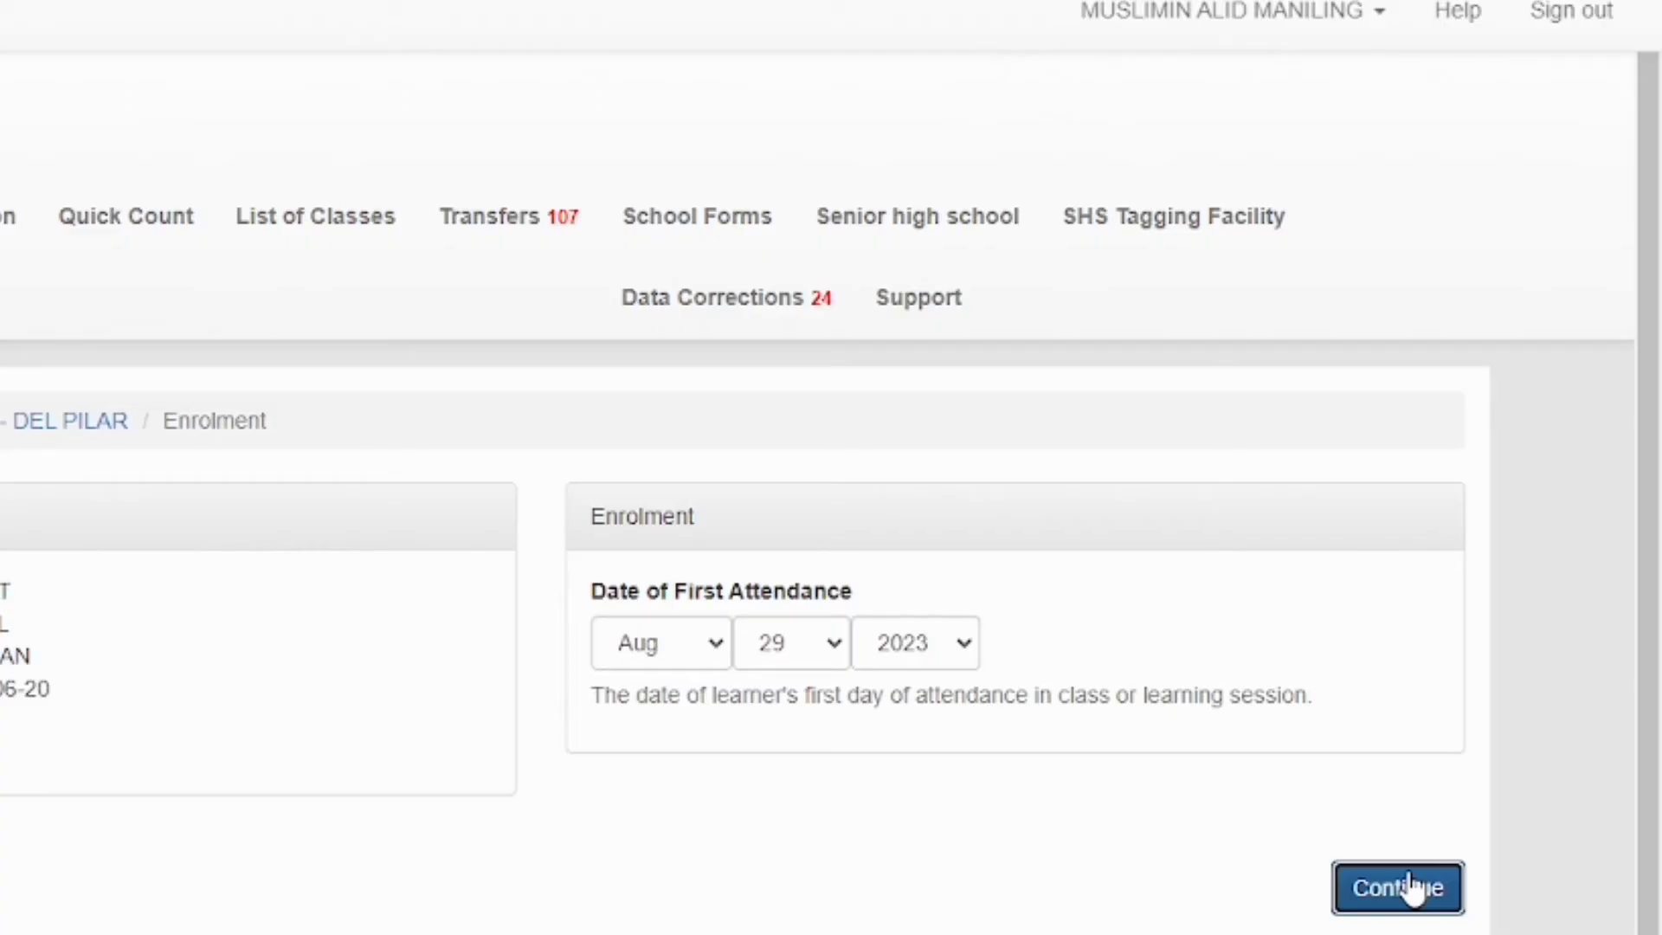
# Answer No to transferred or moved in, save the browser's address prompt, and scroll down
pyautogui.scroll(-1, 1411, 887)
pyautogui.scroll(1, 1413, 887)
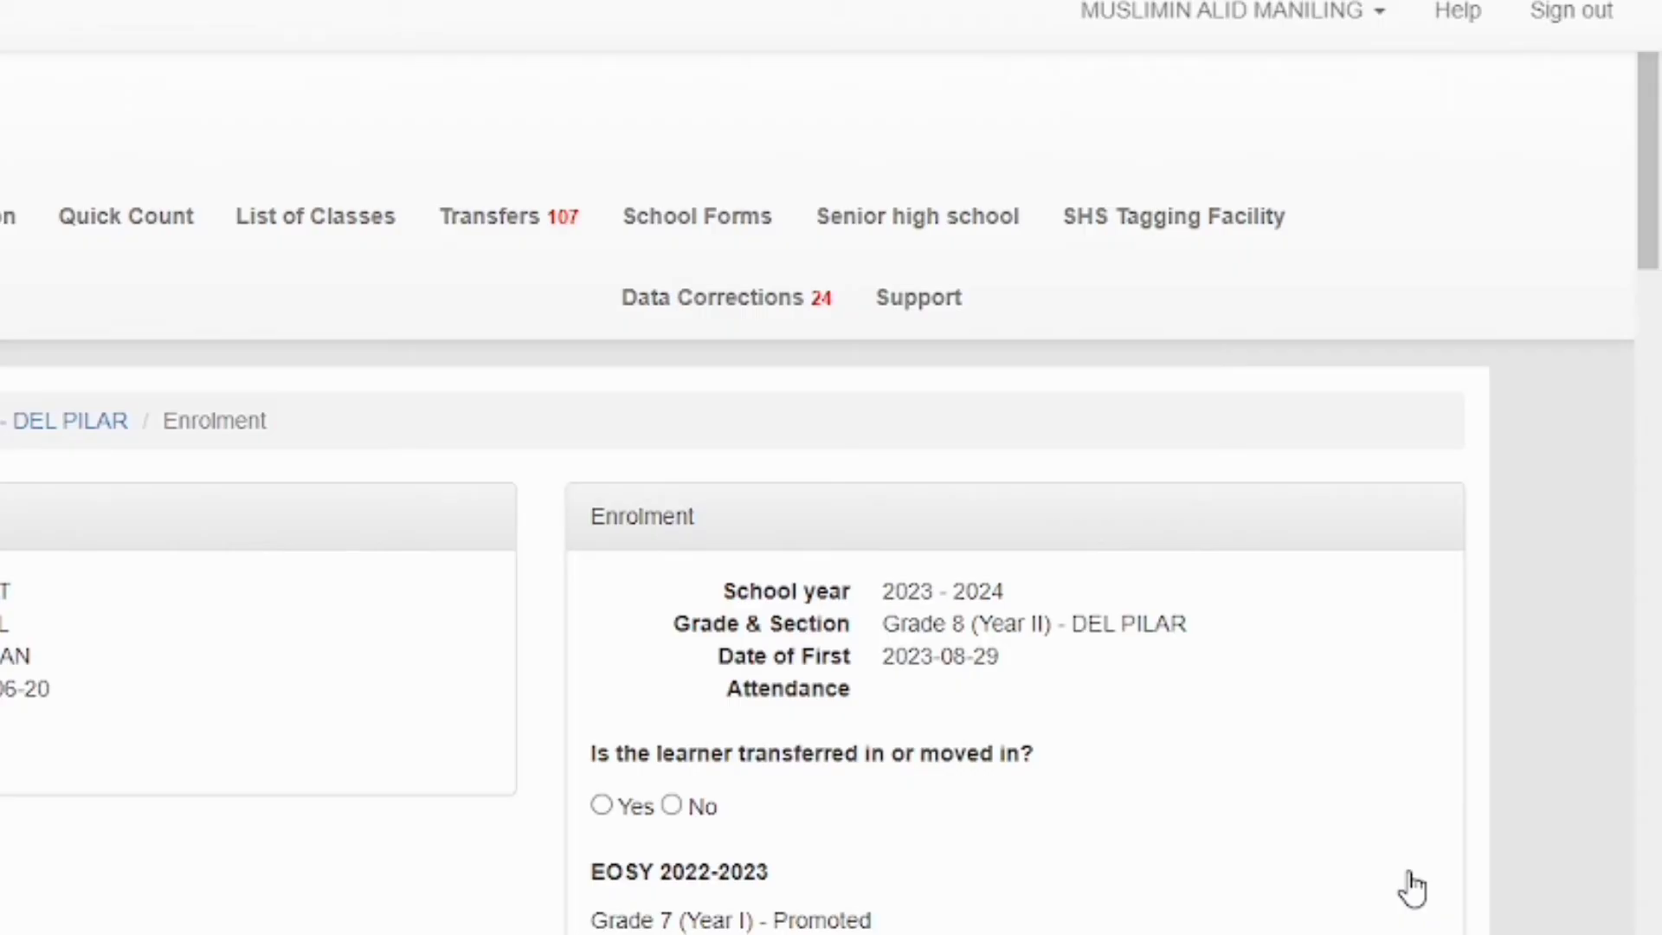
pyautogui.moveTo(1654, 260); pyautogui.dragTo(1659, 332)
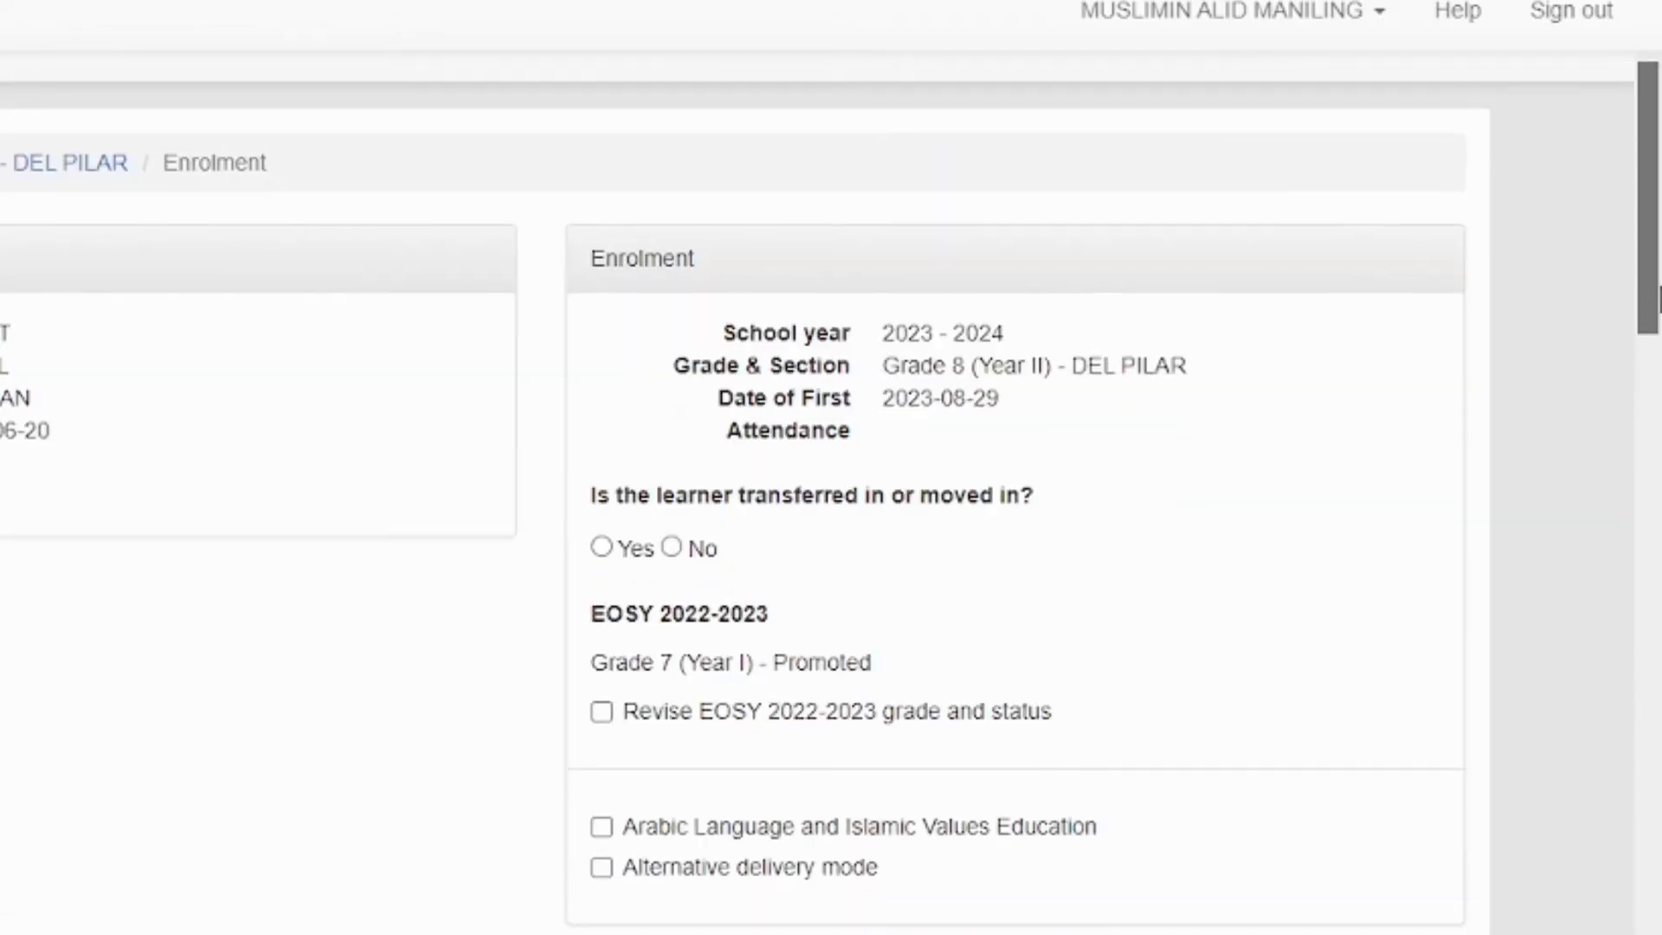
pyautogui.click(672, 548)
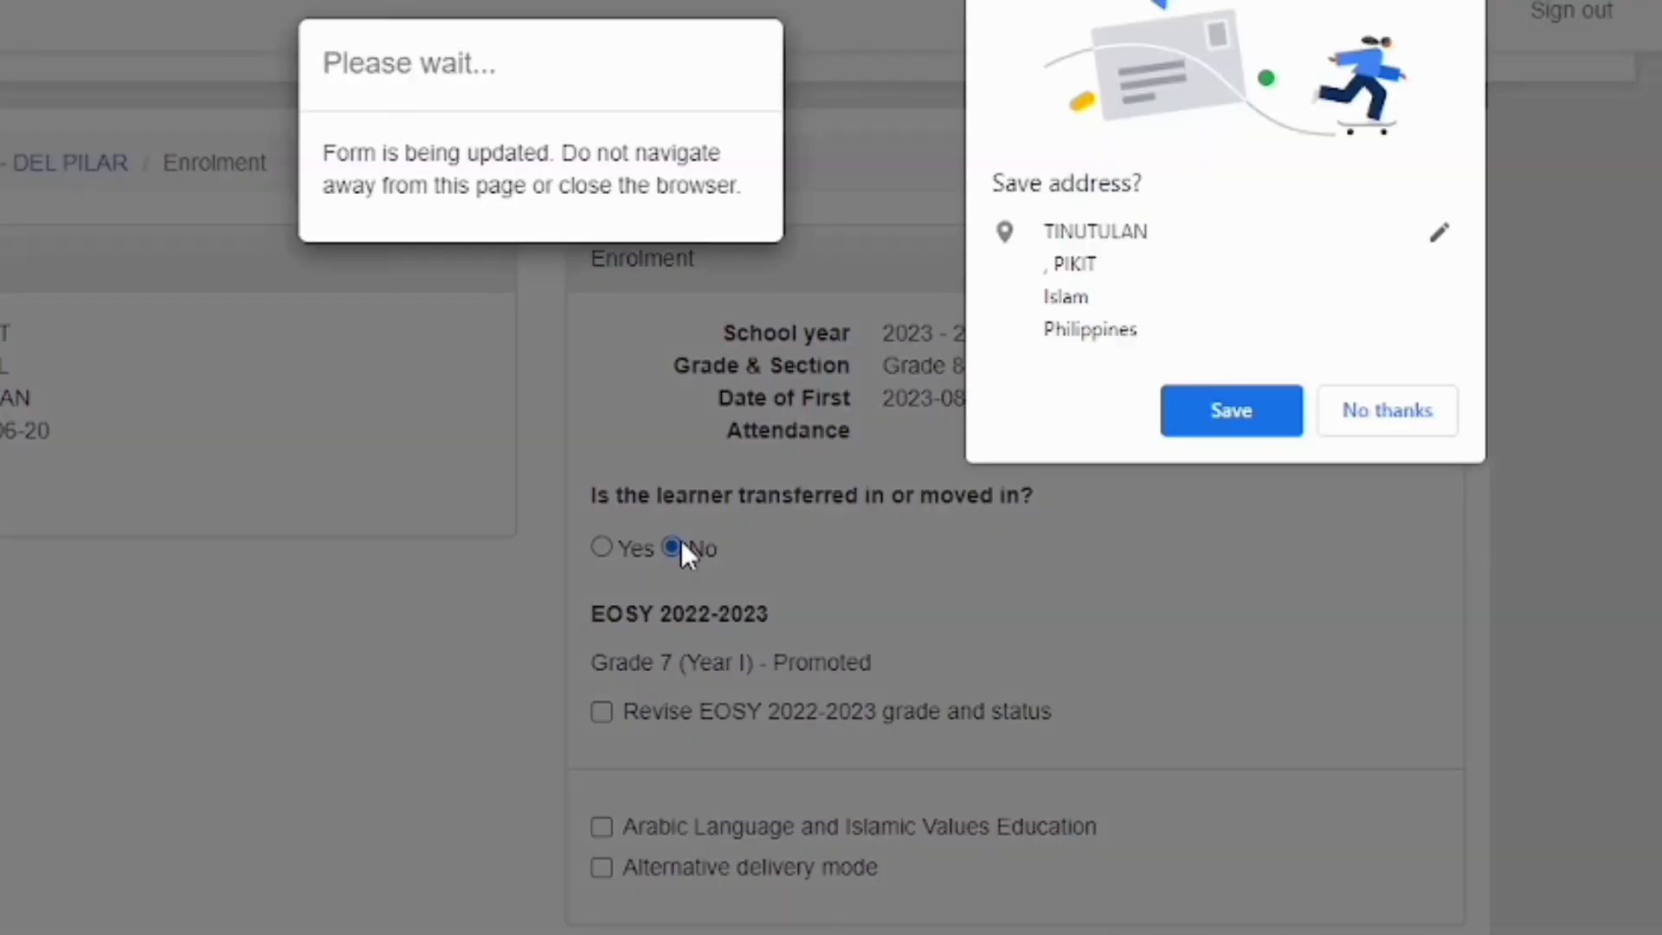
pyautogui.click(1204, 398)
pyautogui.moveTo(1647, 169); pyautogui.dragTo(1591, 720)
# Confirm Face to Face as the actual modality and save the Grade 8 Del Pilar enrolment
pyautogui.scroll(-5, 1583, 706)
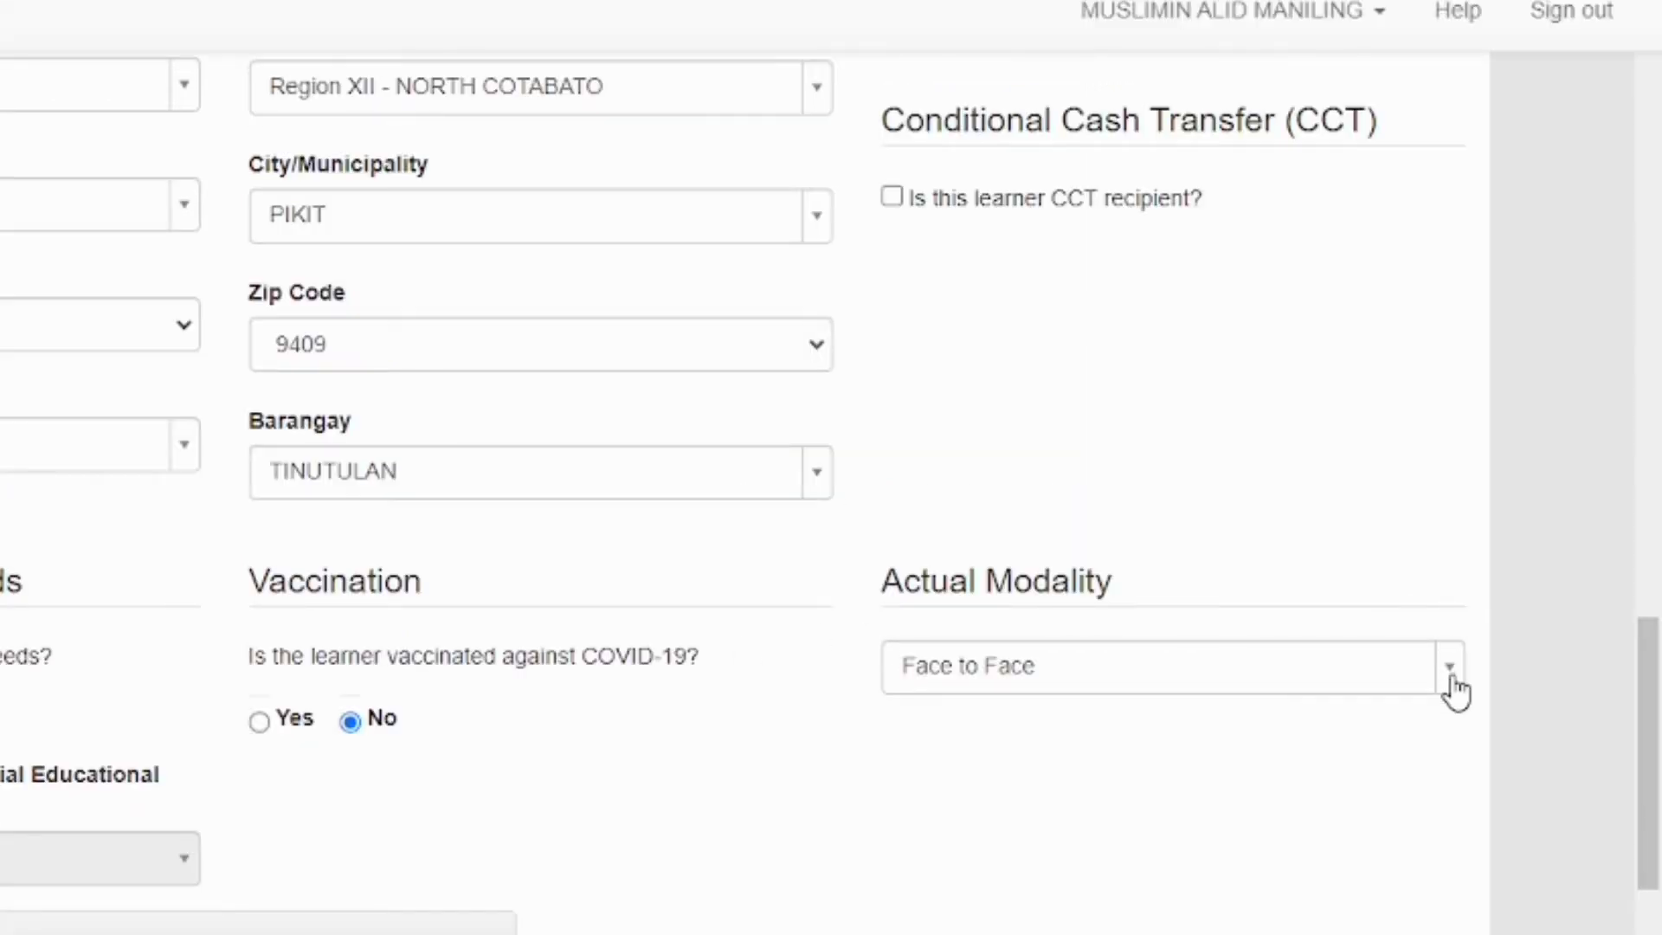
pyautogui.click(1451, 594)
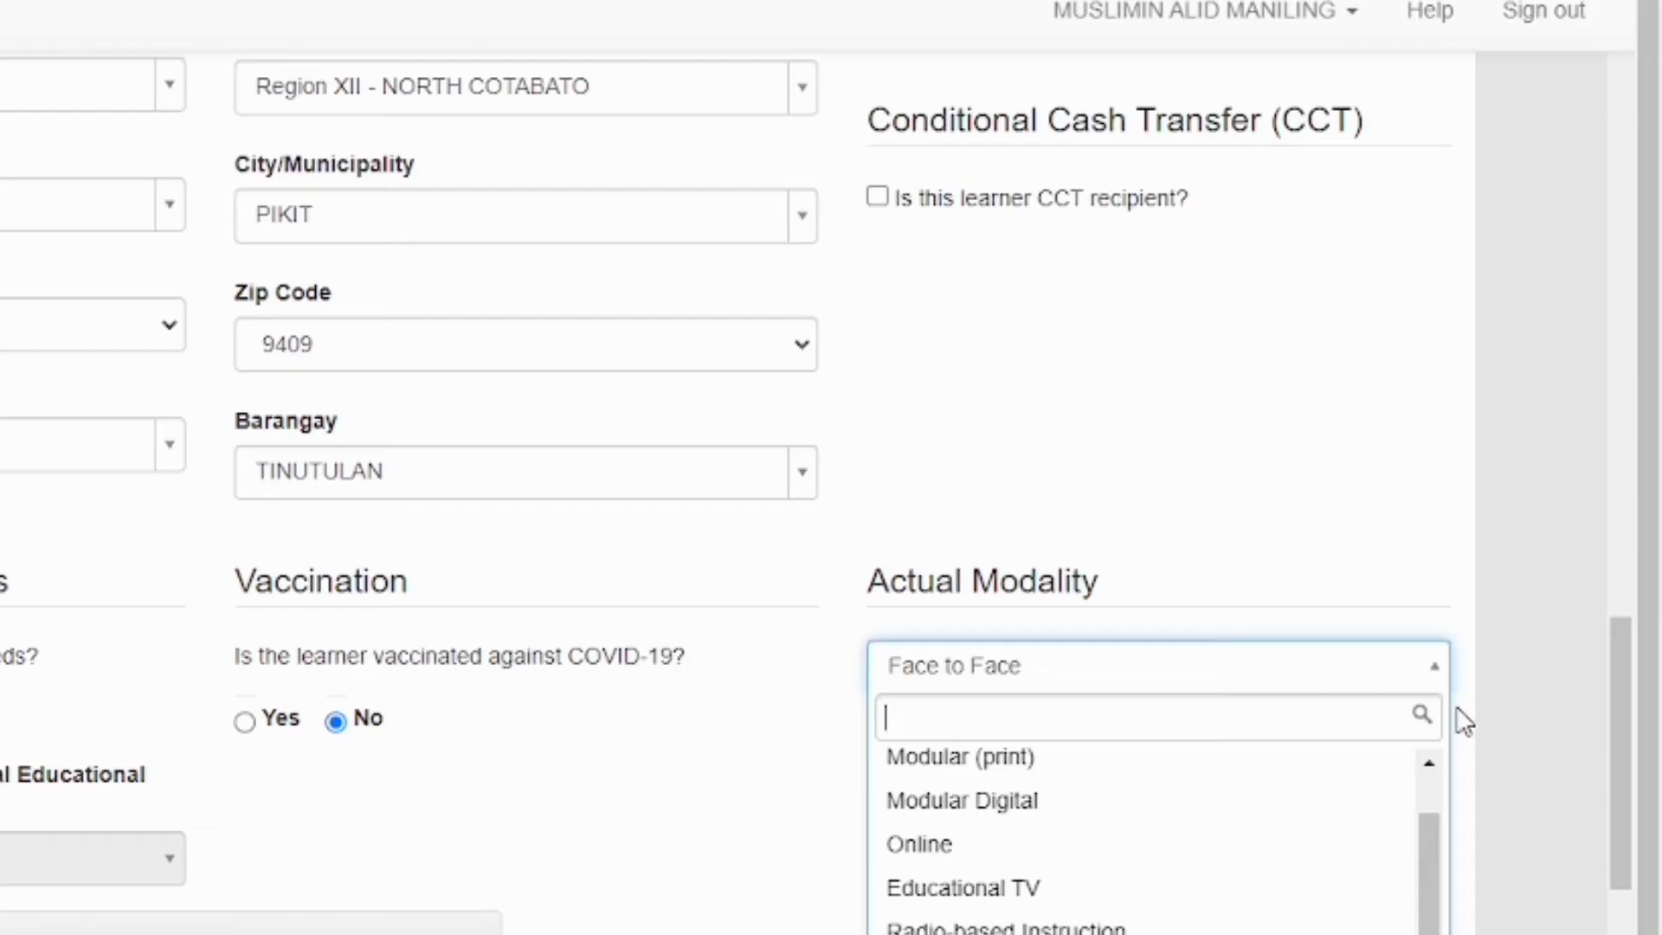
pyautogui.moveTo(1648, 799); pyautogui.dragTo(1649, 861)
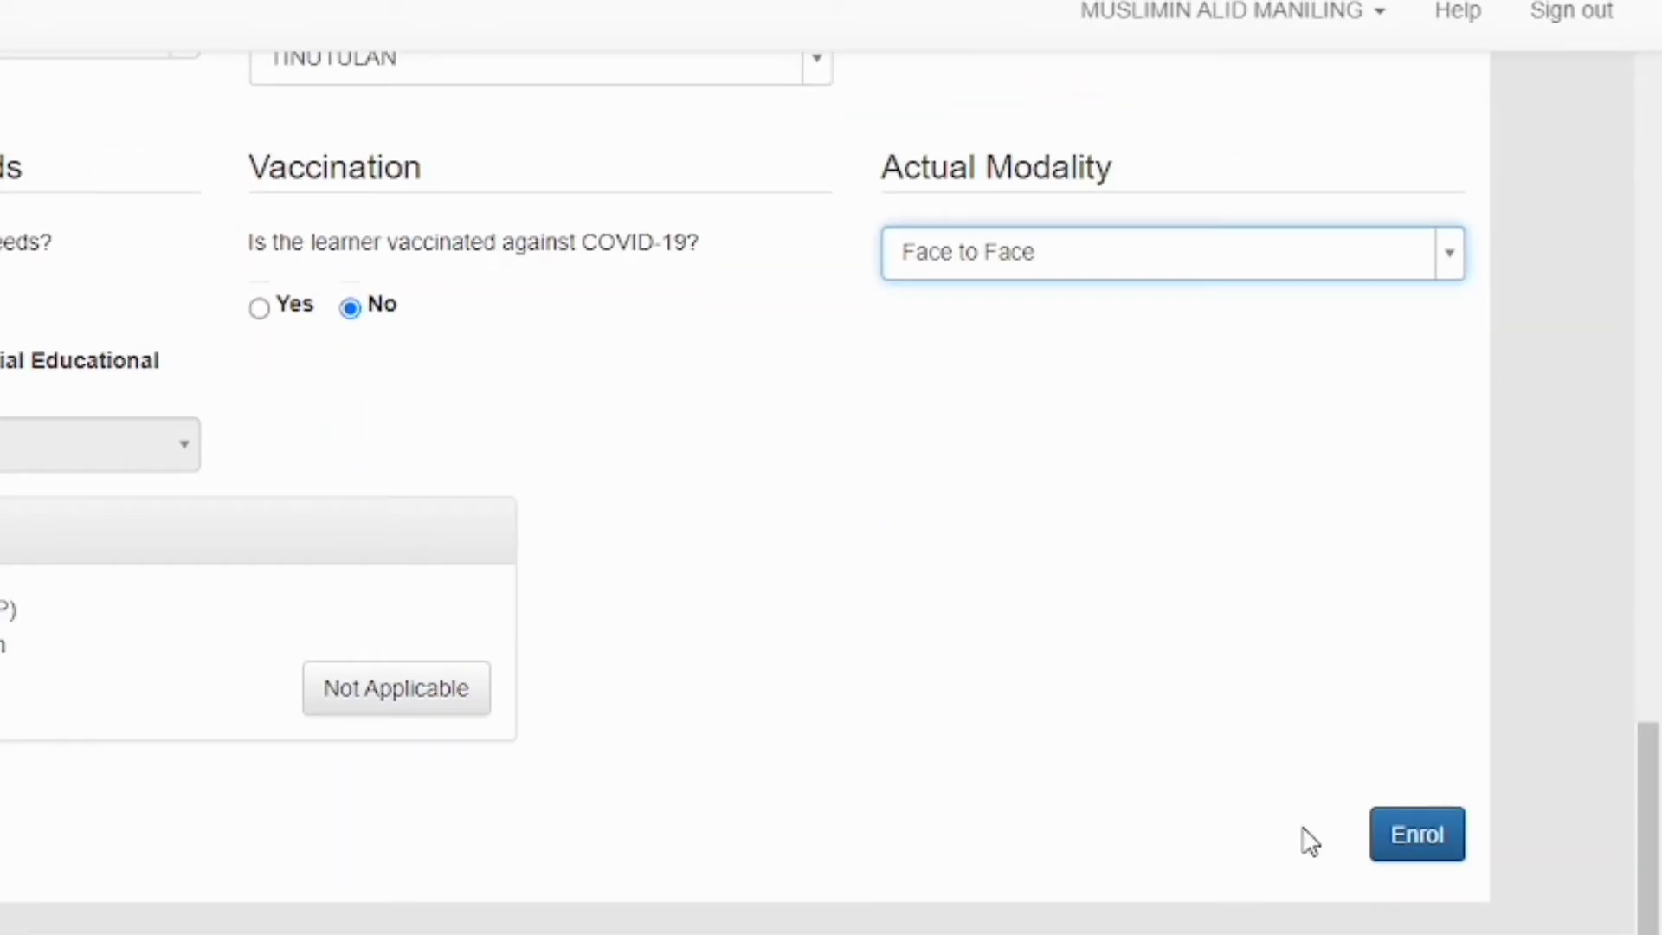
pyautogui.click(1416, 863)
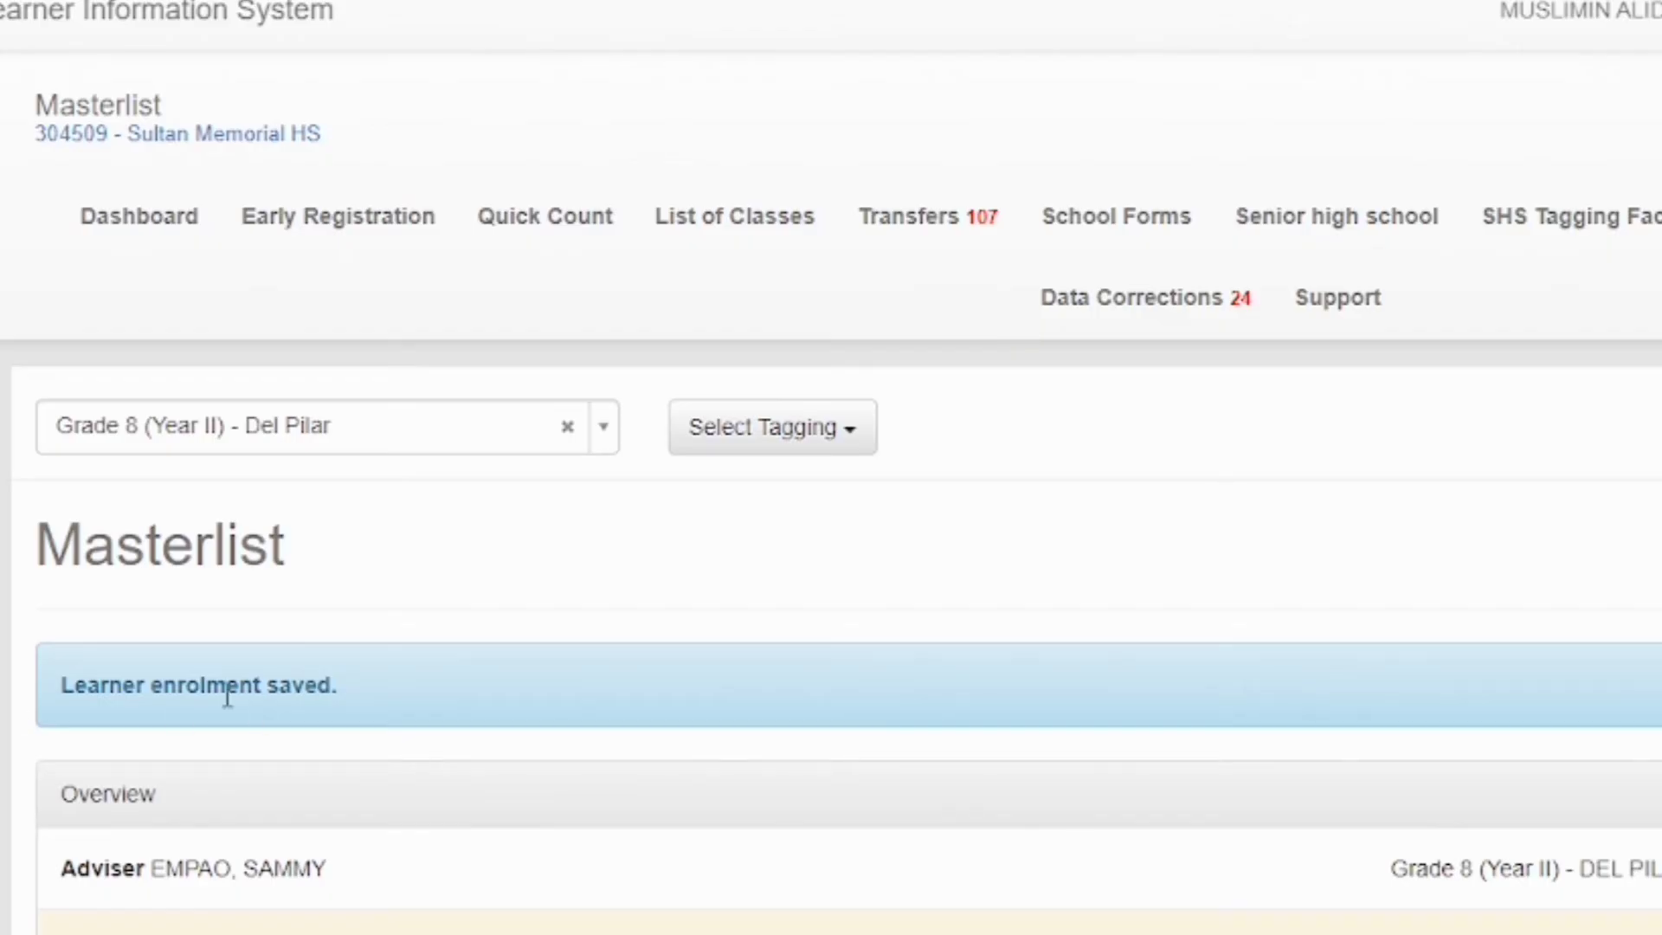
# Go to List of Classes and scroll down to the Grade 7, 8 and 9 section cards
pyautogui.scroll(-3, 222, 690)
pyautogui.scroll(-10, 1030, 681)
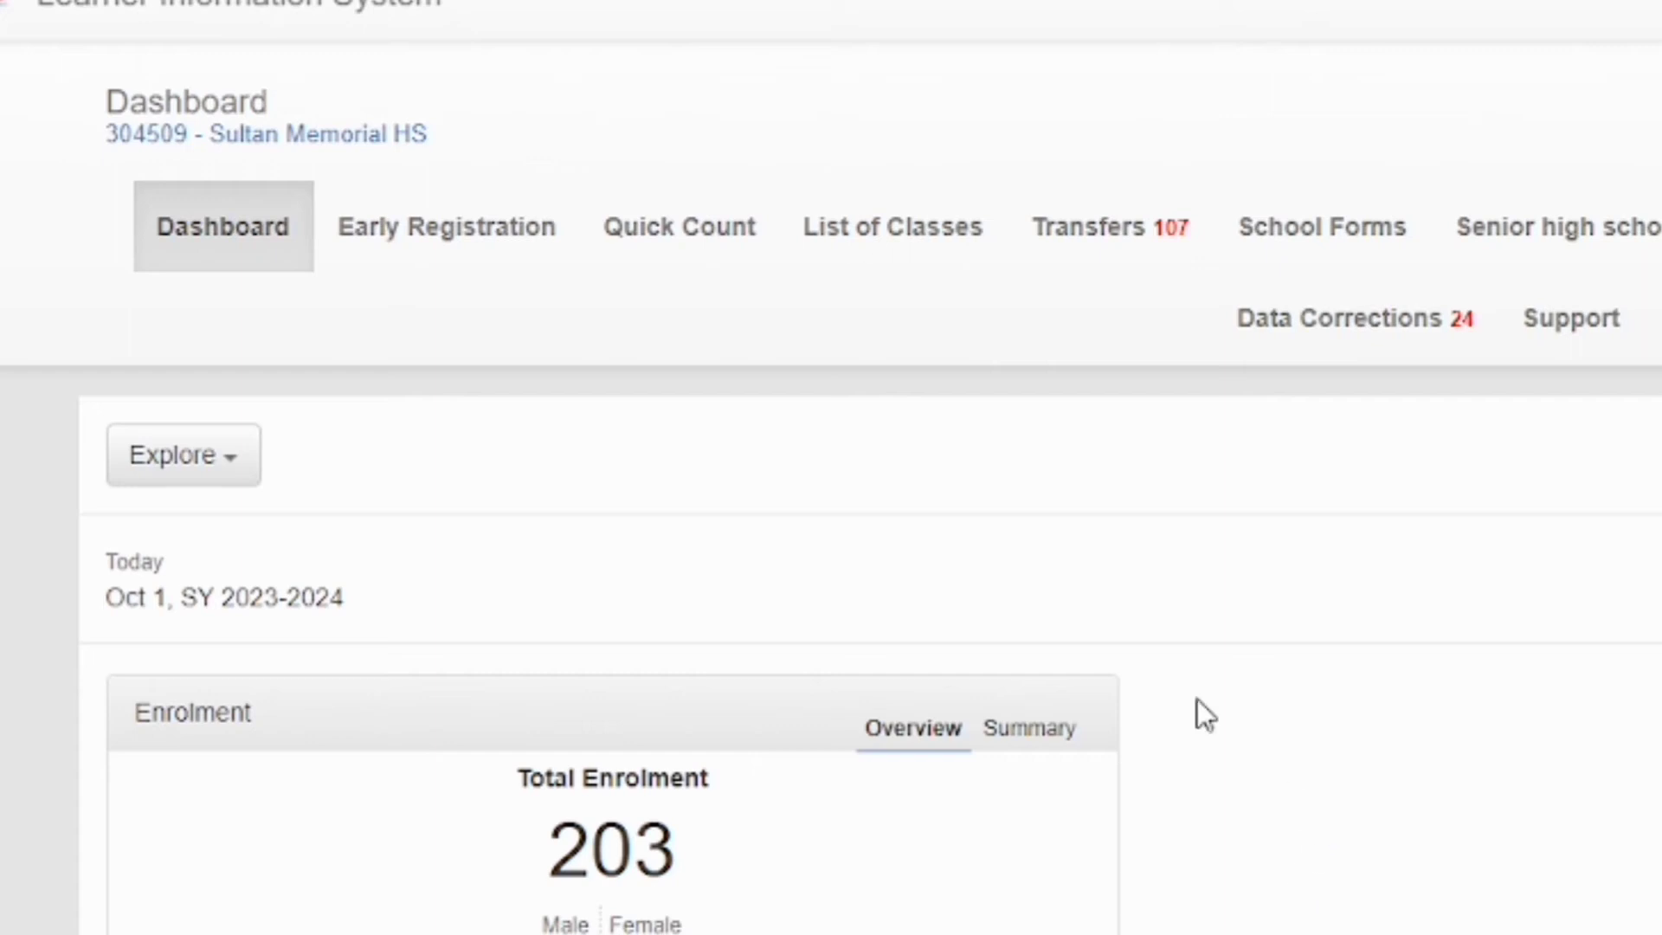
pyautogui.click(877, 238)
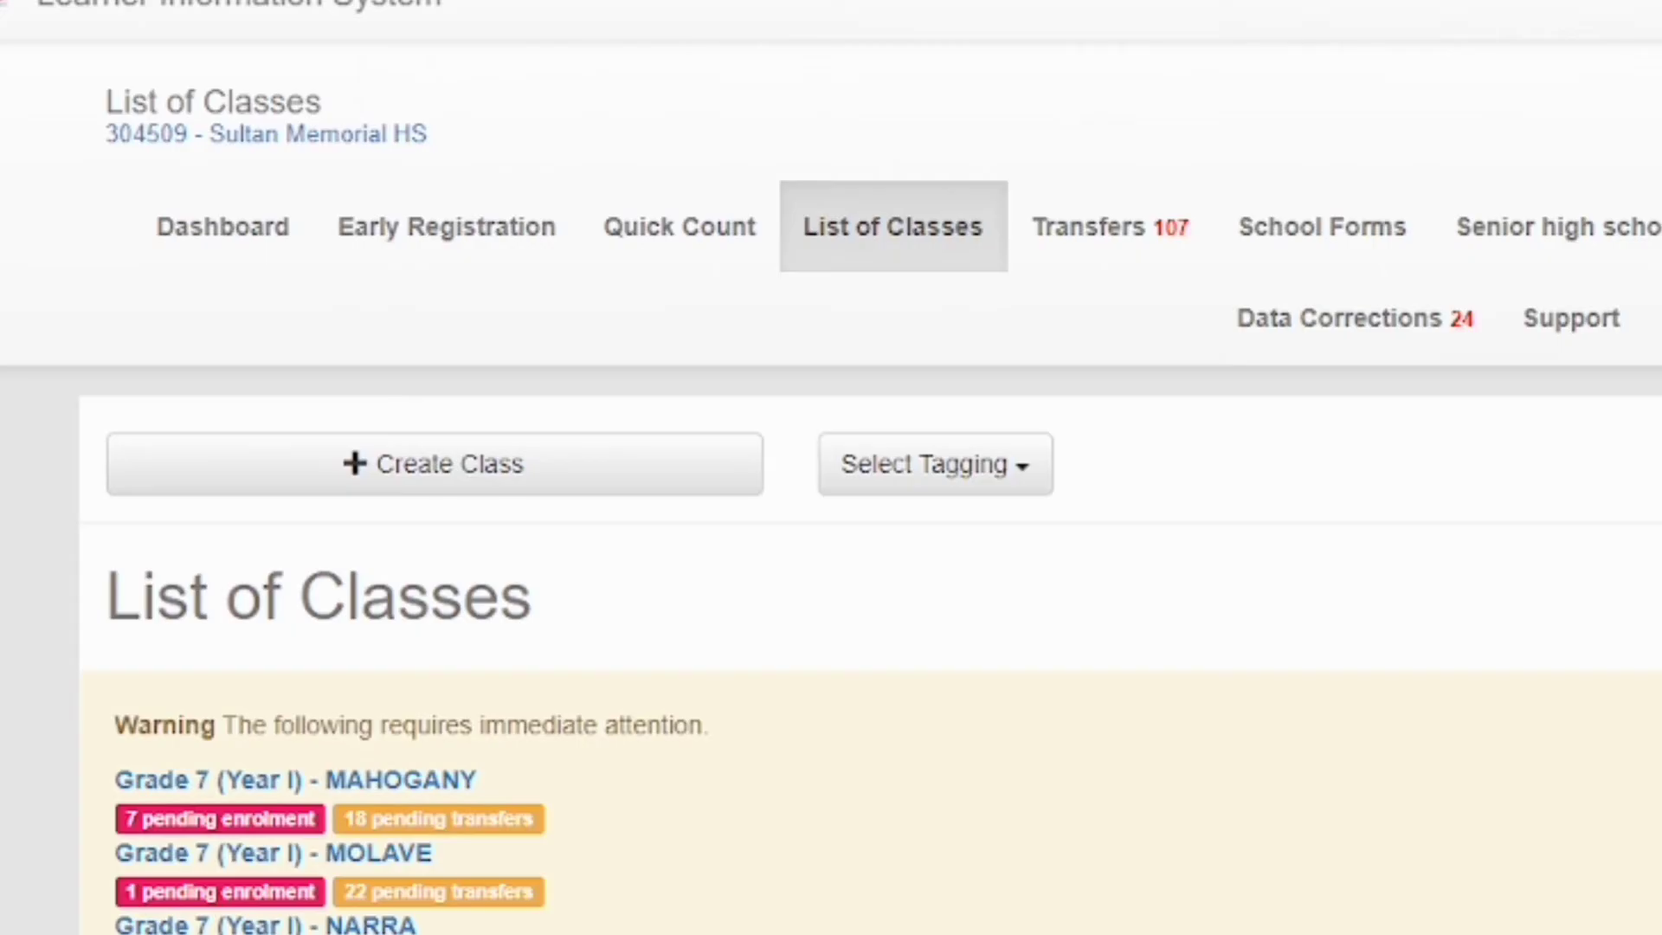
pyautogui.scroll(-2, 831, 519)
pyautogui.scroll(-8, 831, 519)
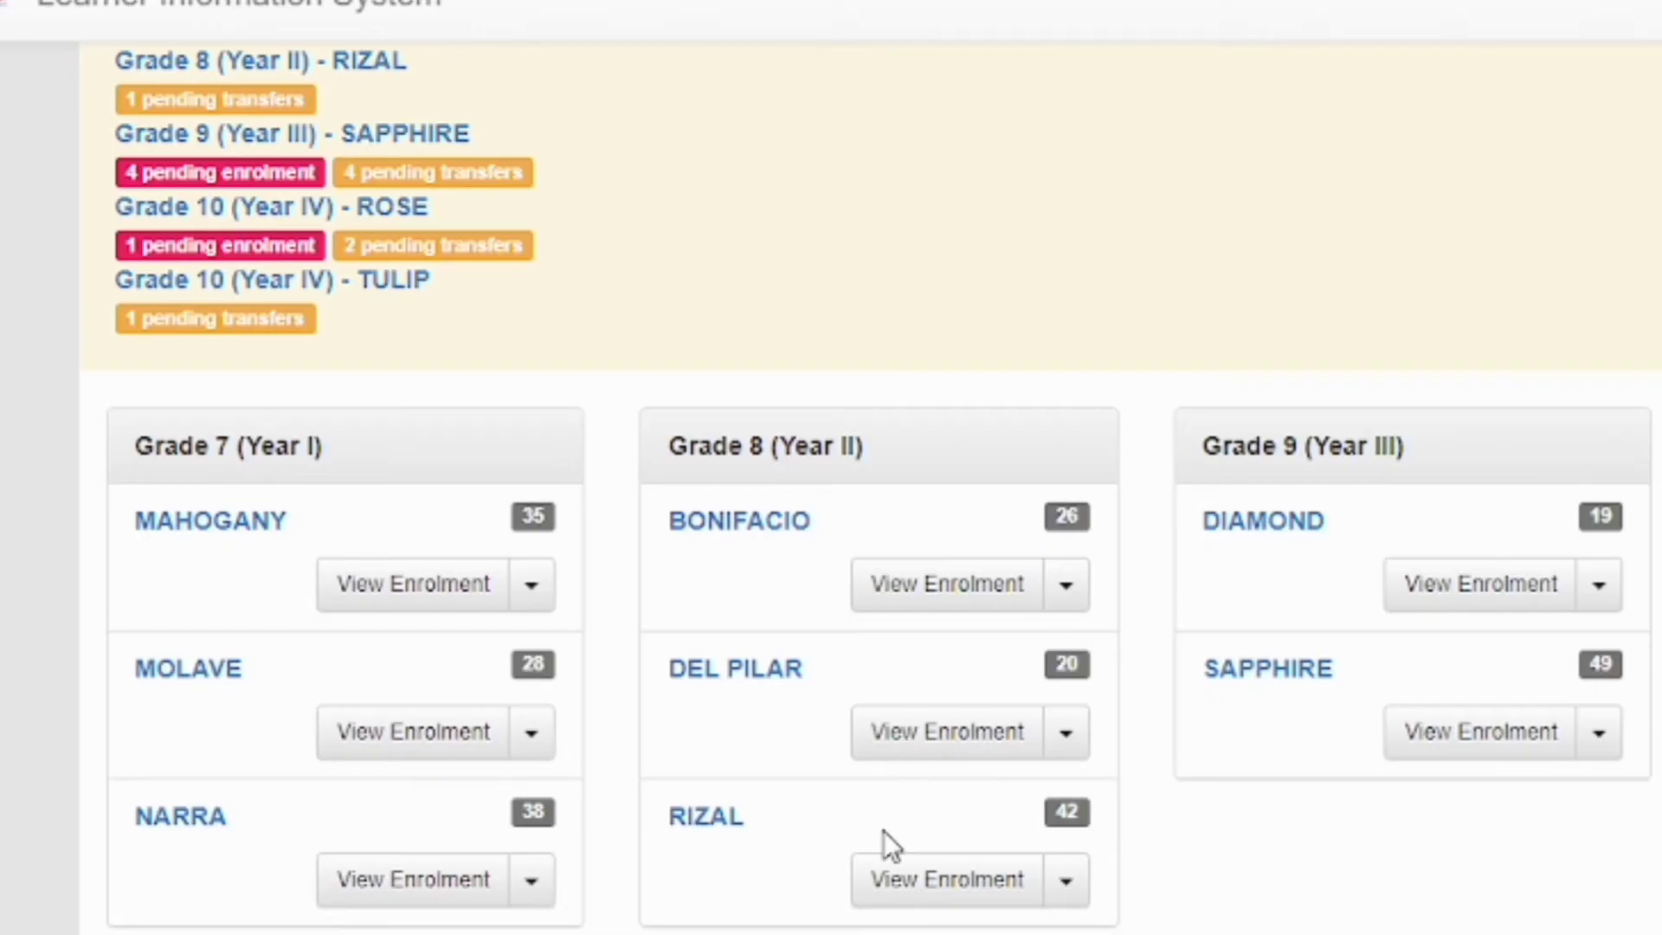
# Open the Grade 8 RIZAL masterlist and view one listed learner's profile
pyautogui.click(906, 870)
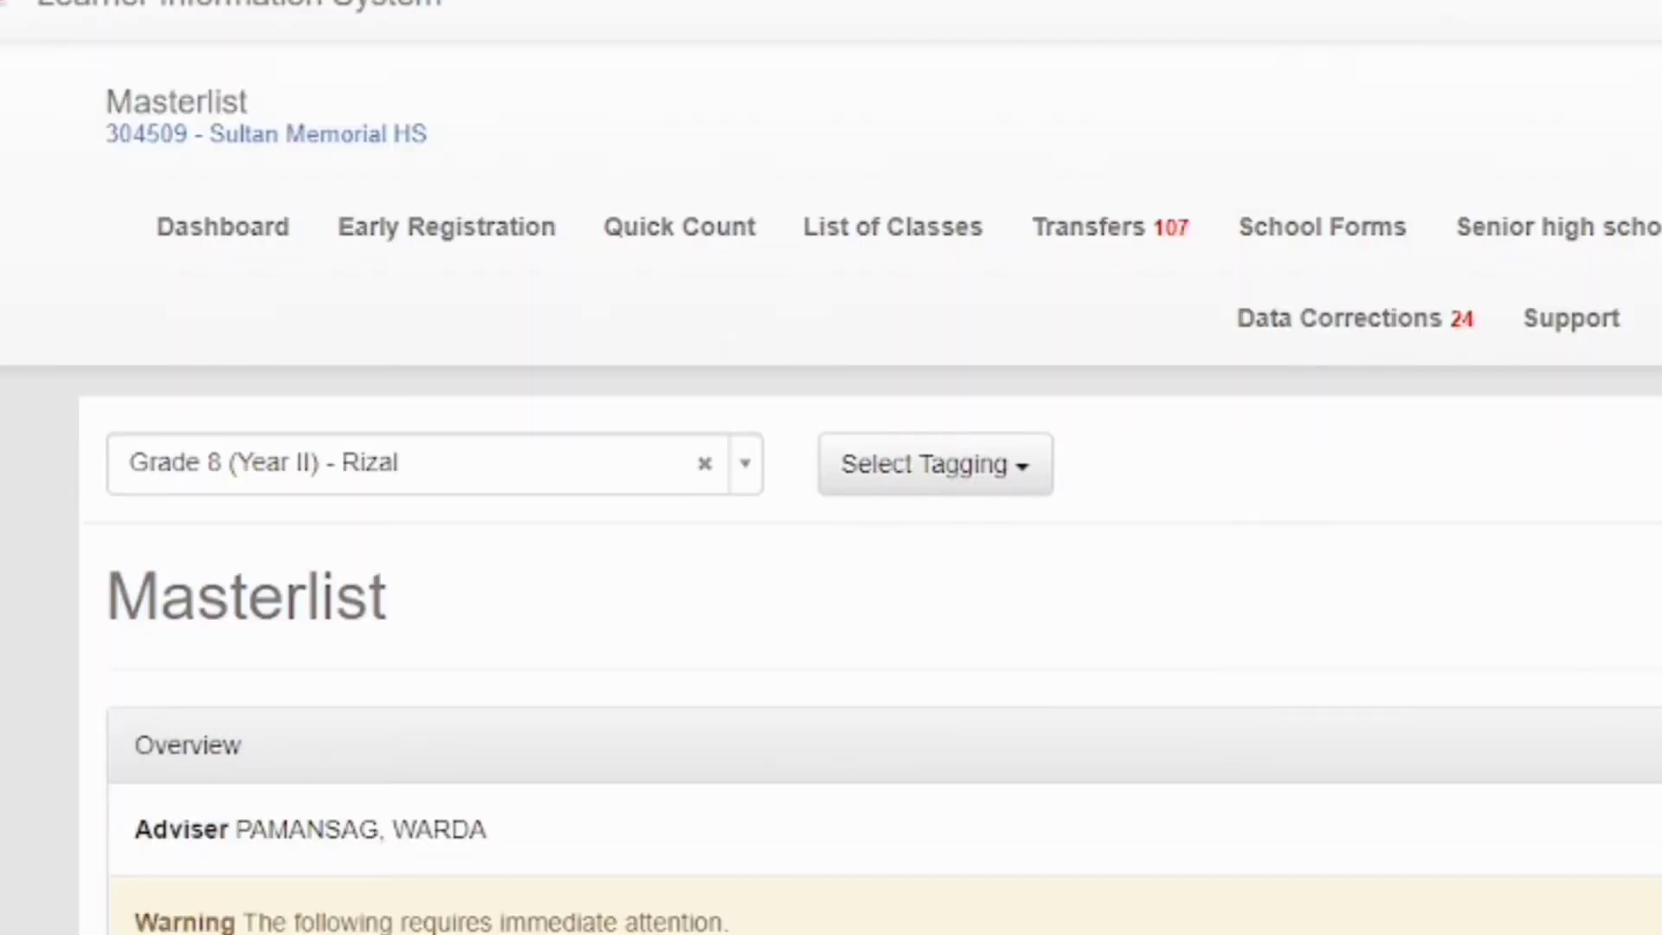
pyautogui.scroll(-5, 831, 520)
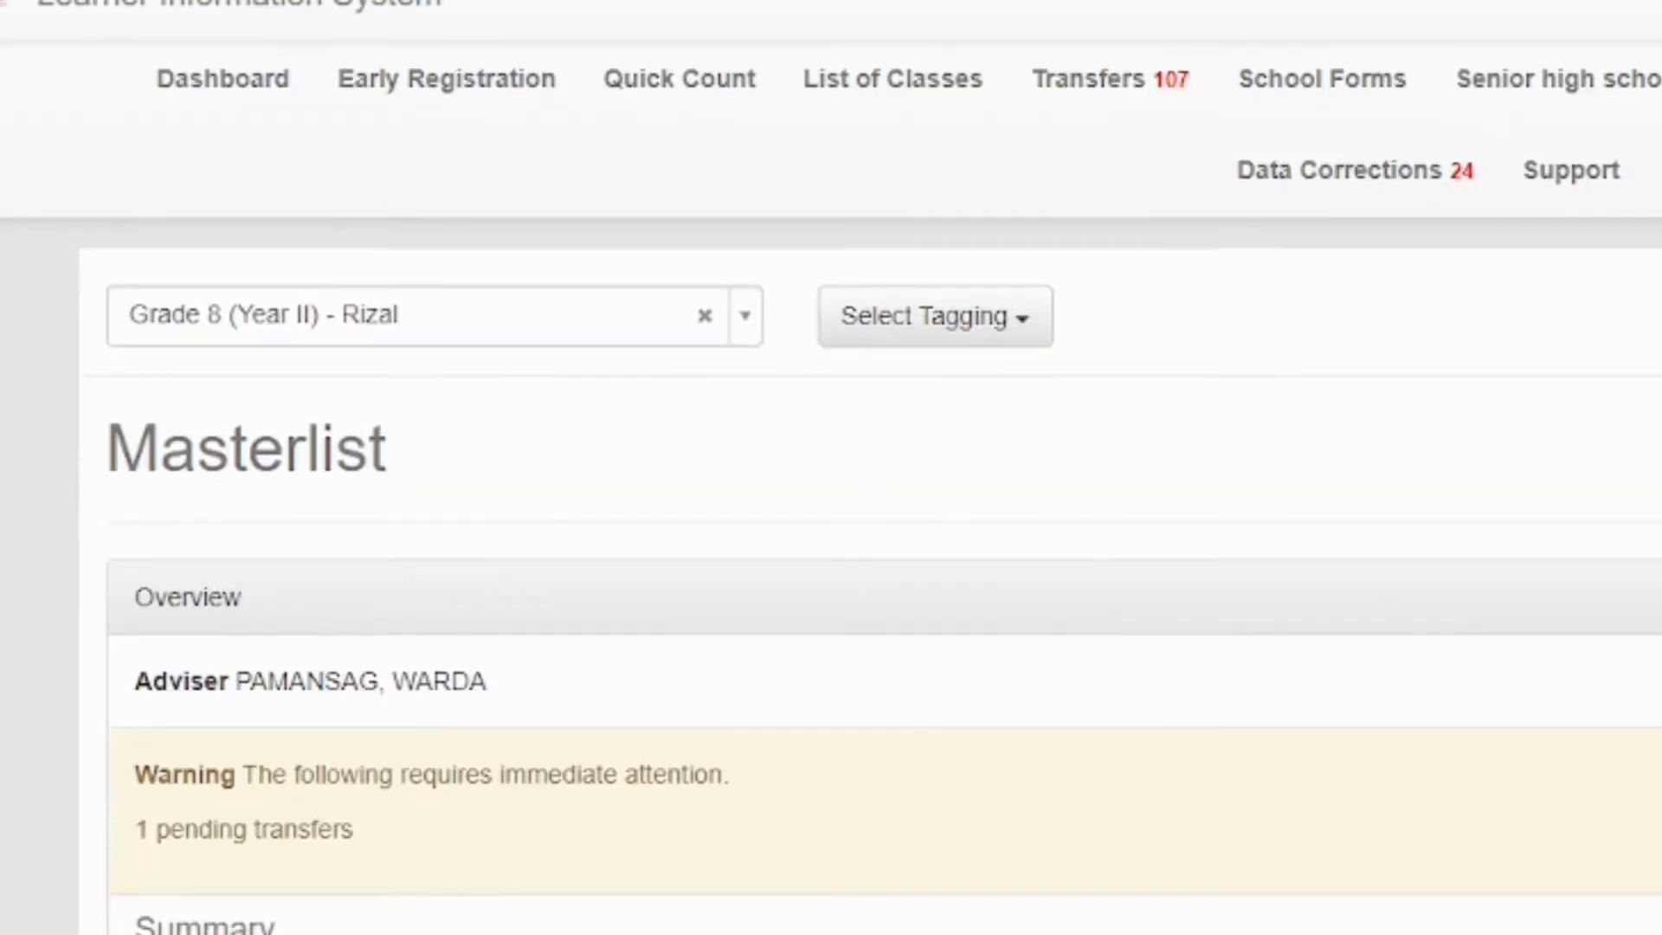
pyautogui.scroll(-8, 831, 519)
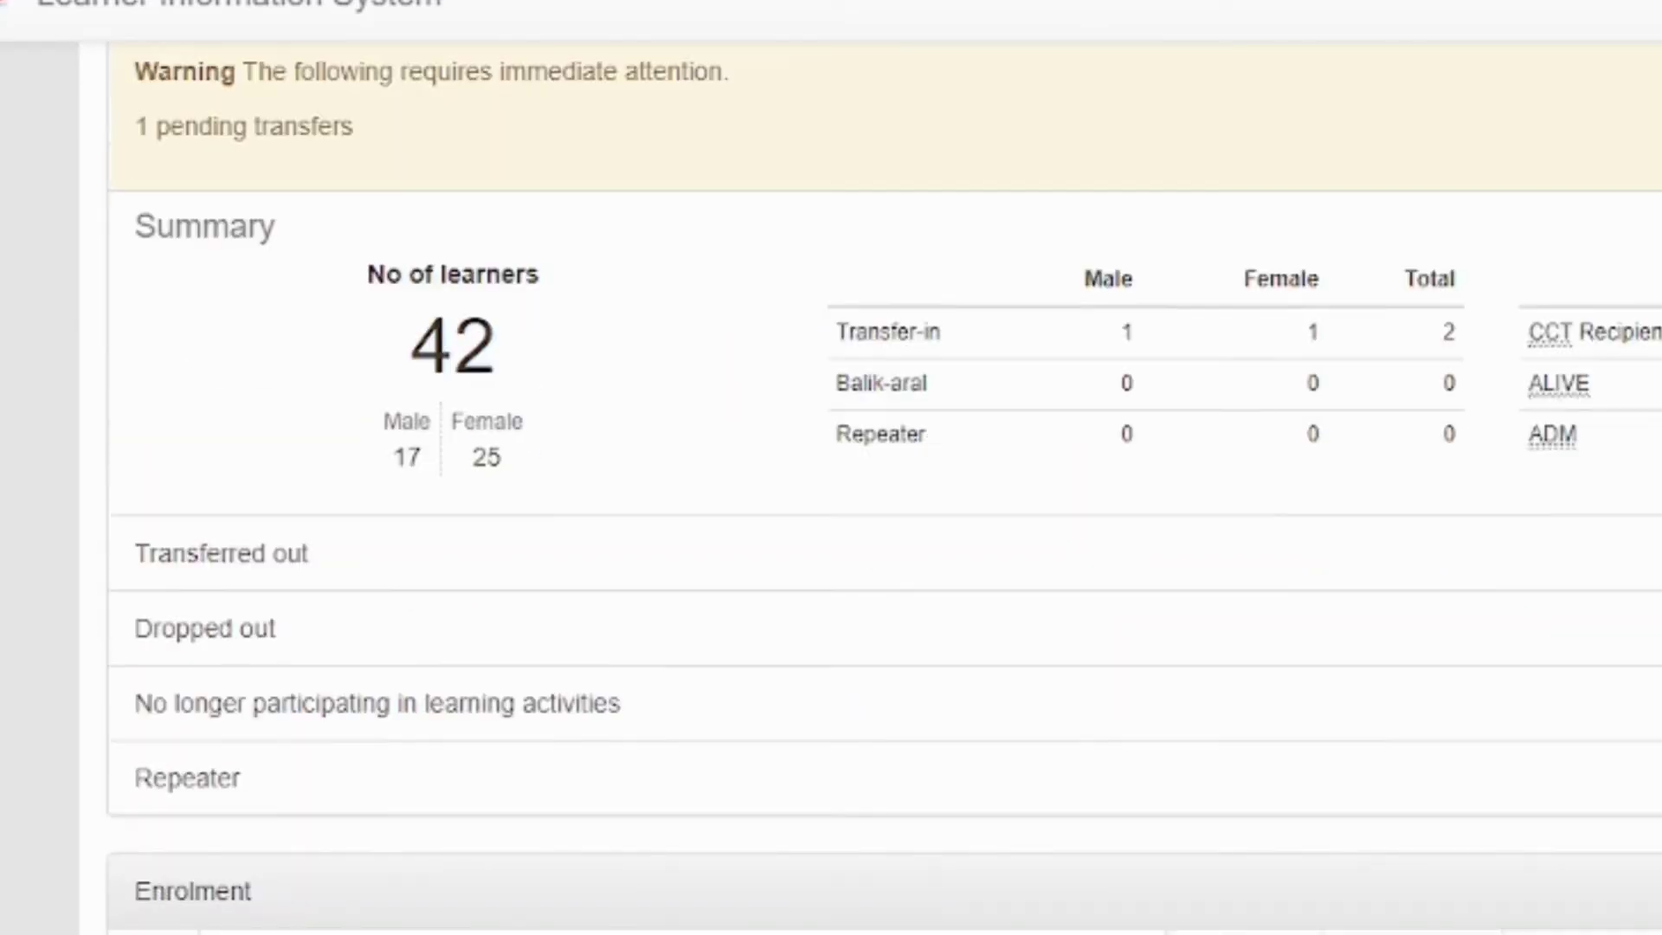
pyautogui.scroll(-1, 831, 519)
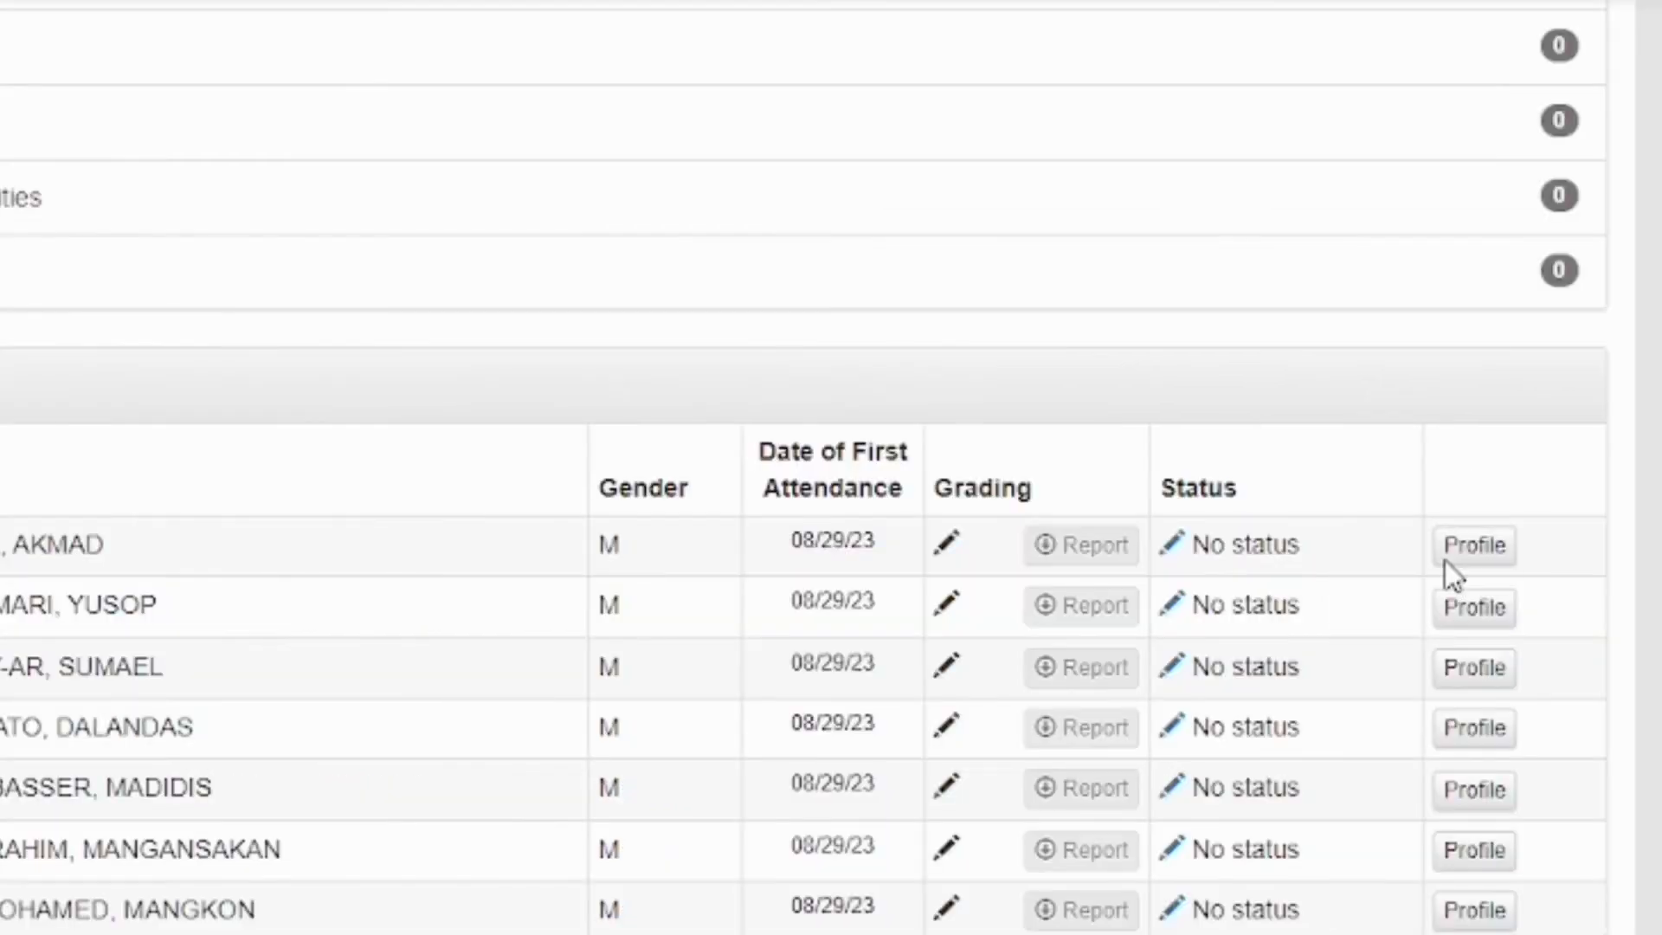
pyautogui.click(1447, 561)
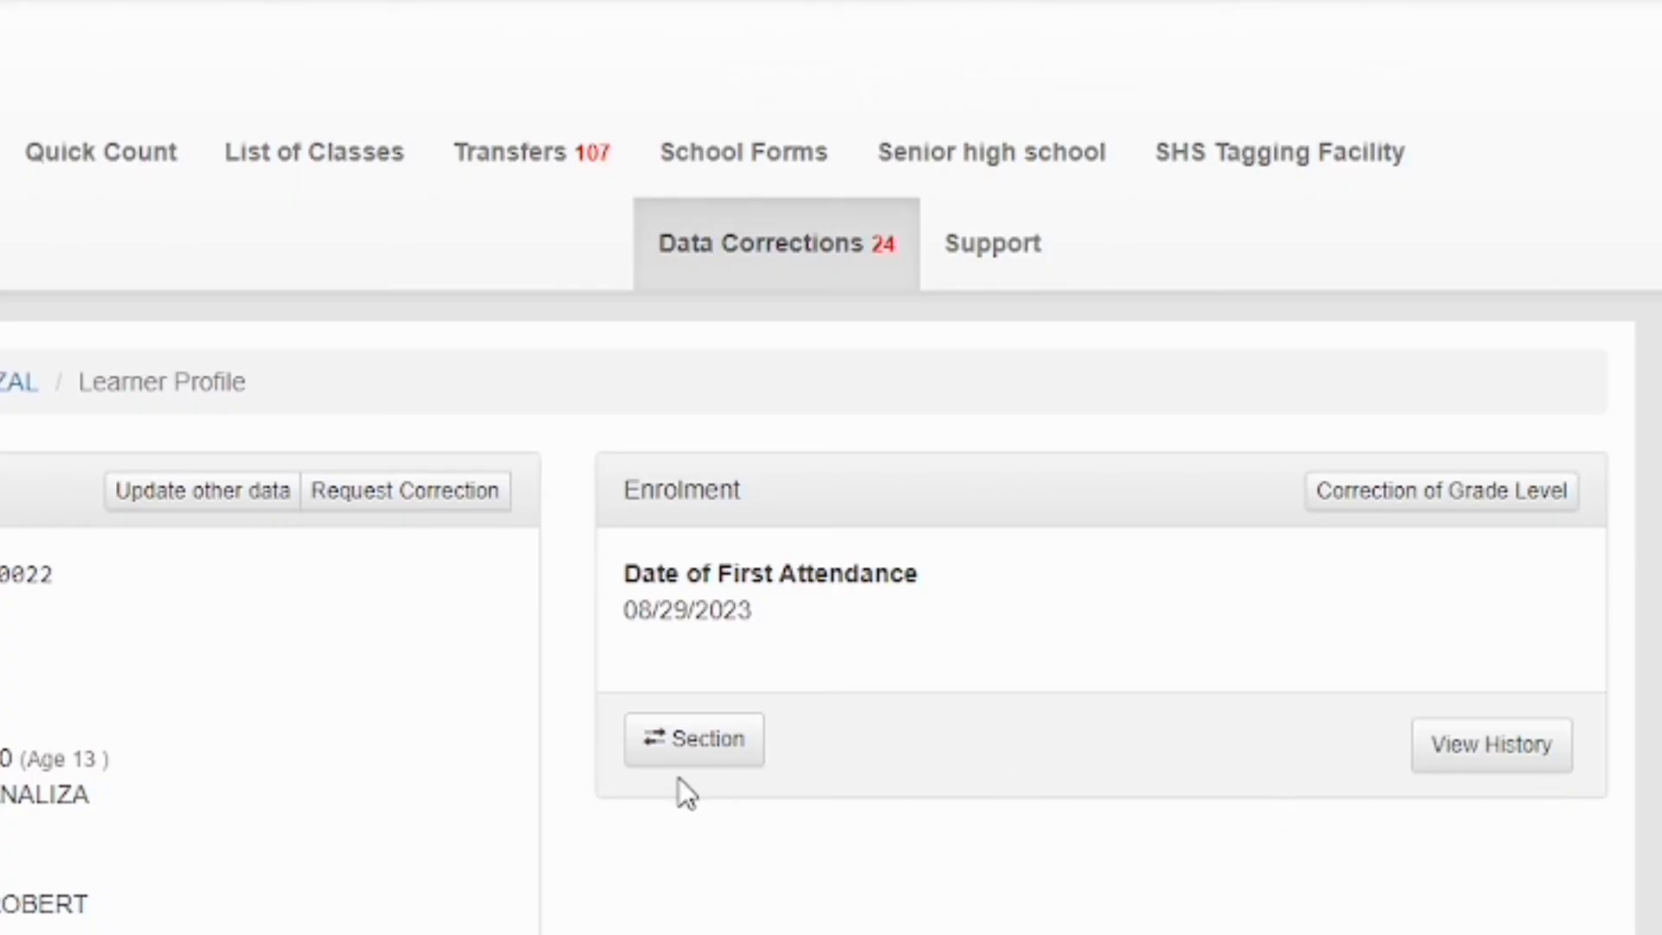
# Change the learner's section from Rizal to DEL PILAR and confirm the move
pyautogui.click(691, 748)
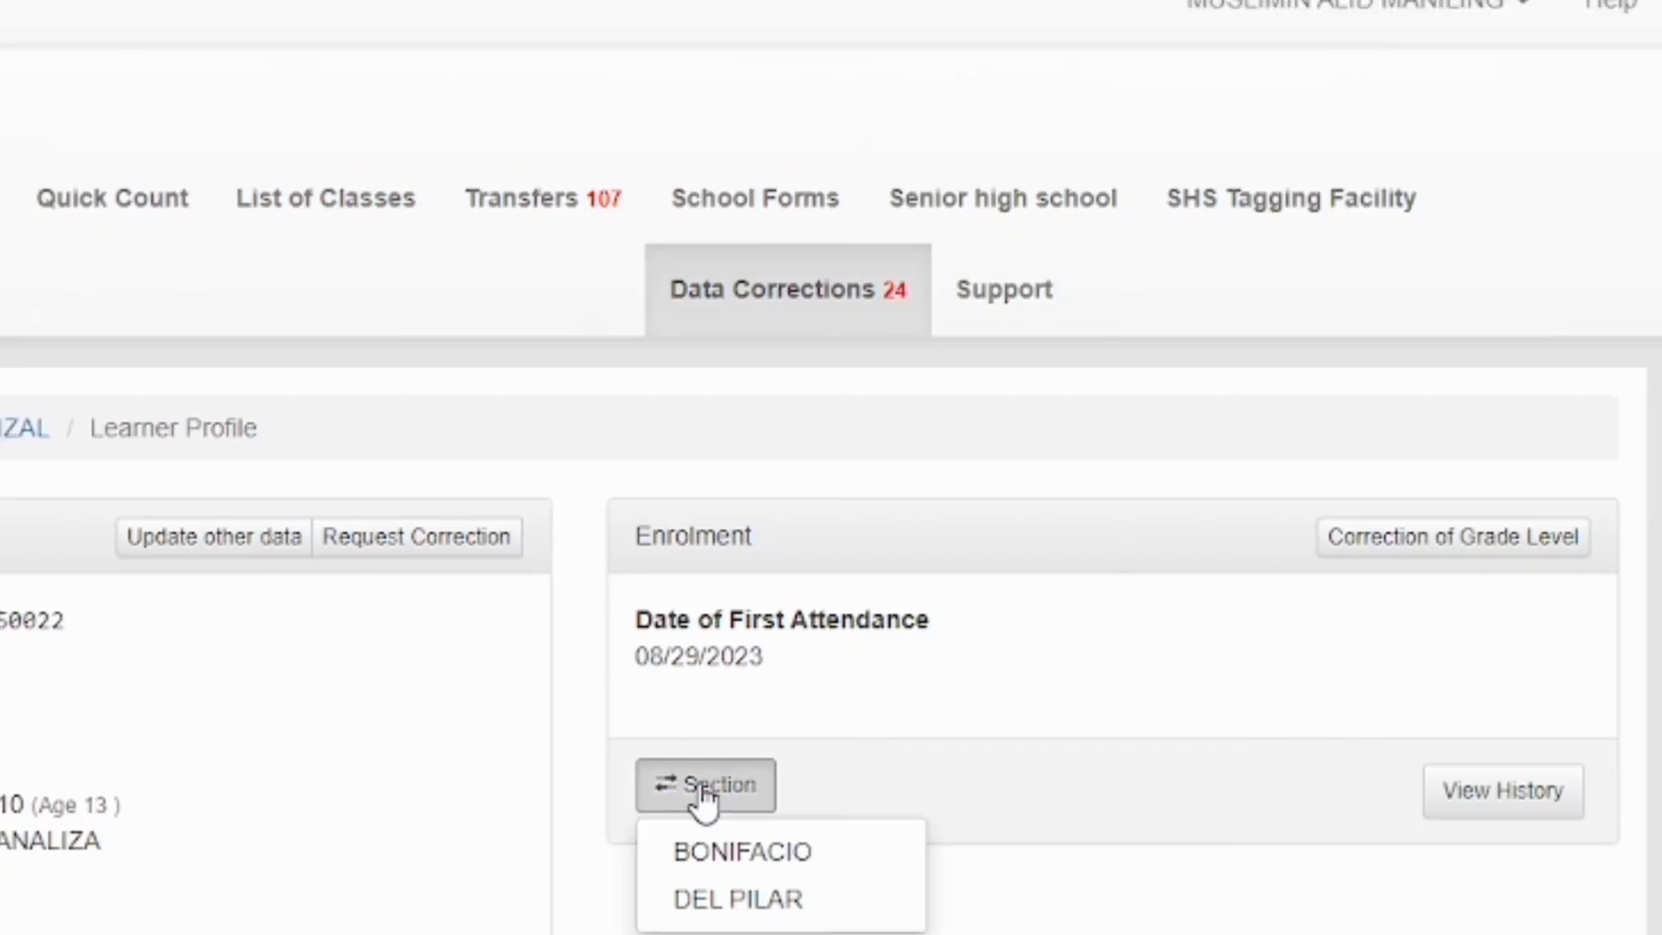
pyautogui.click(701, 918)
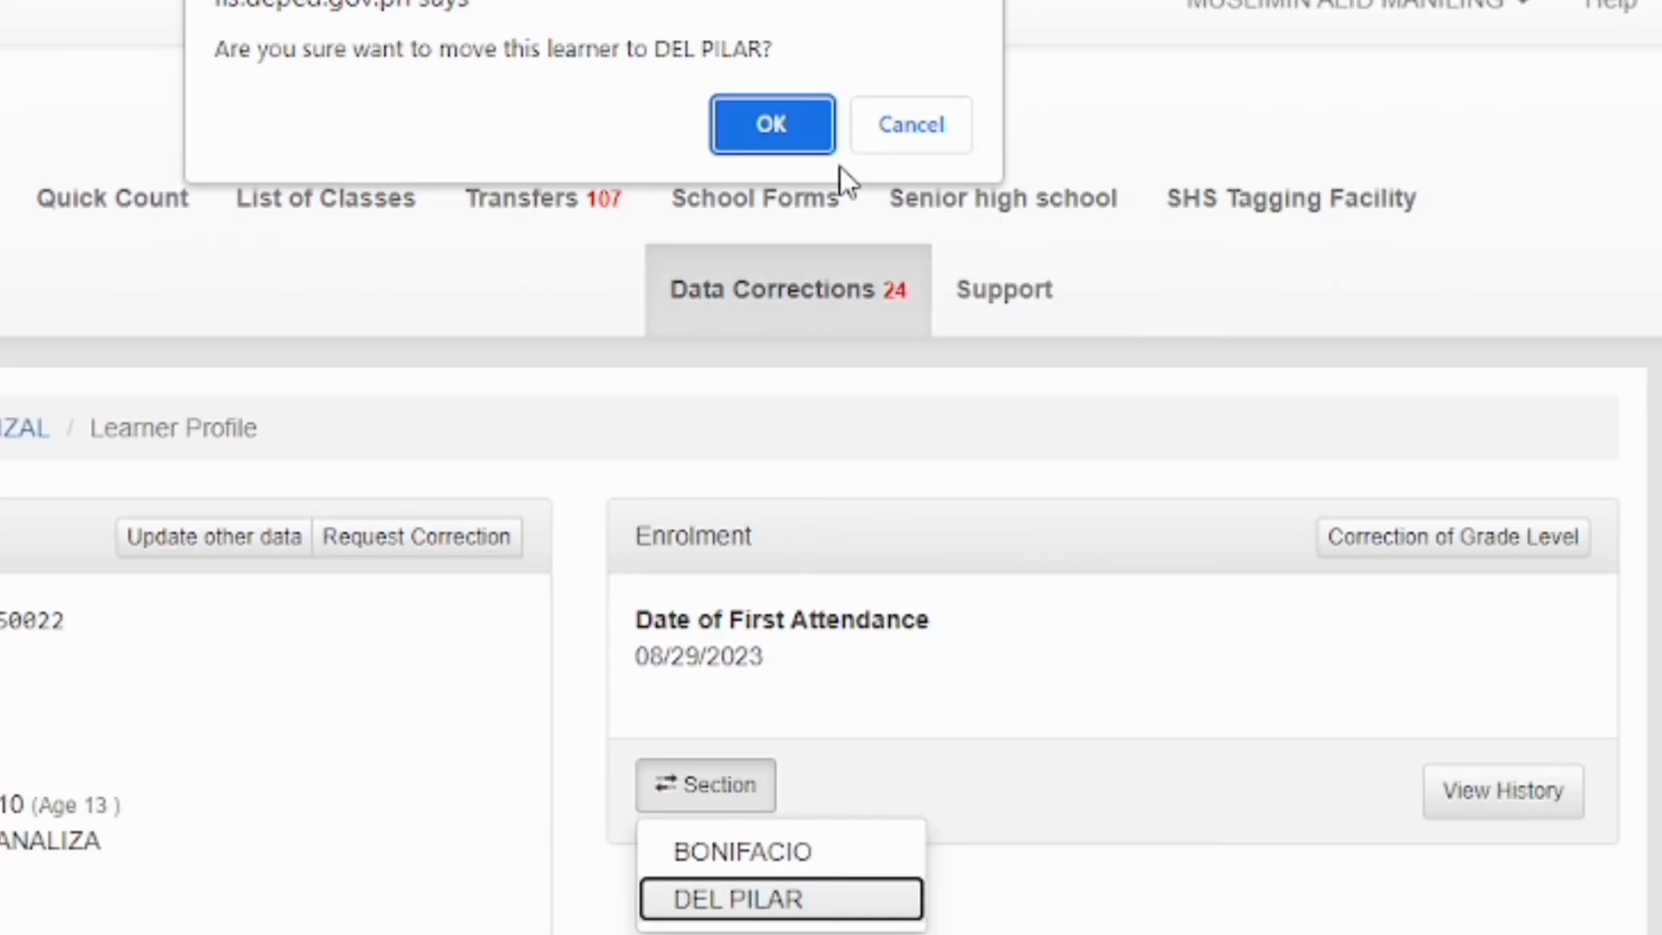
pyautogui.click(781, 131)
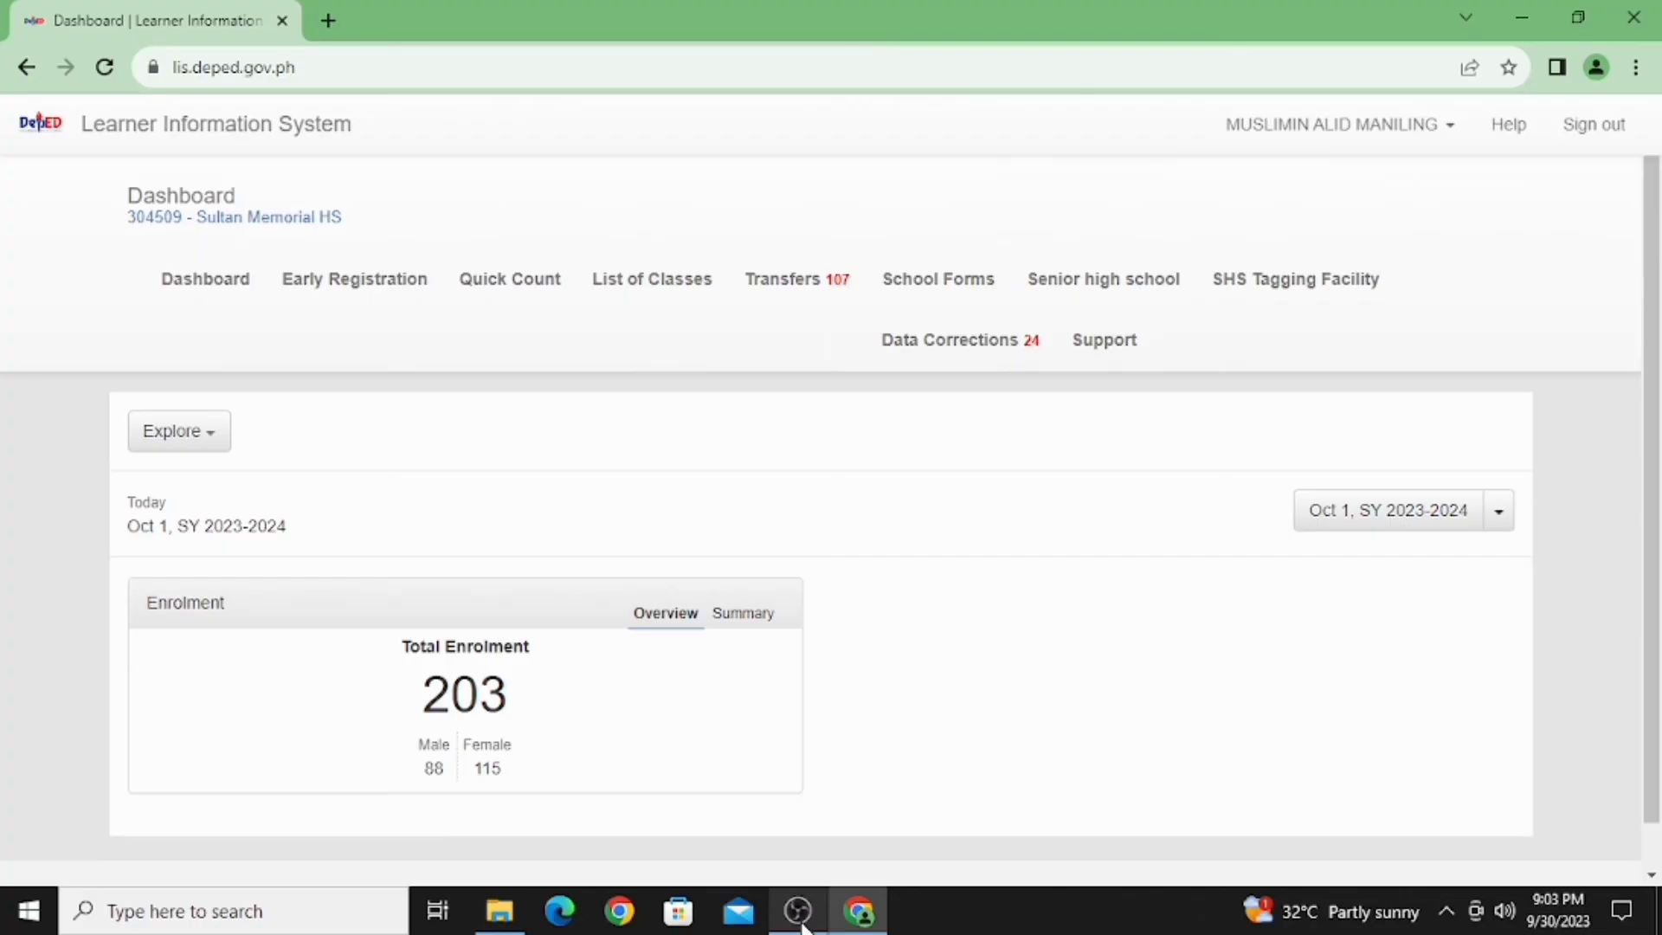
# From List of Classes, open the Grade 8 RIZAL masterlist and scroll through its learners
pyautogui.click(654, 289)
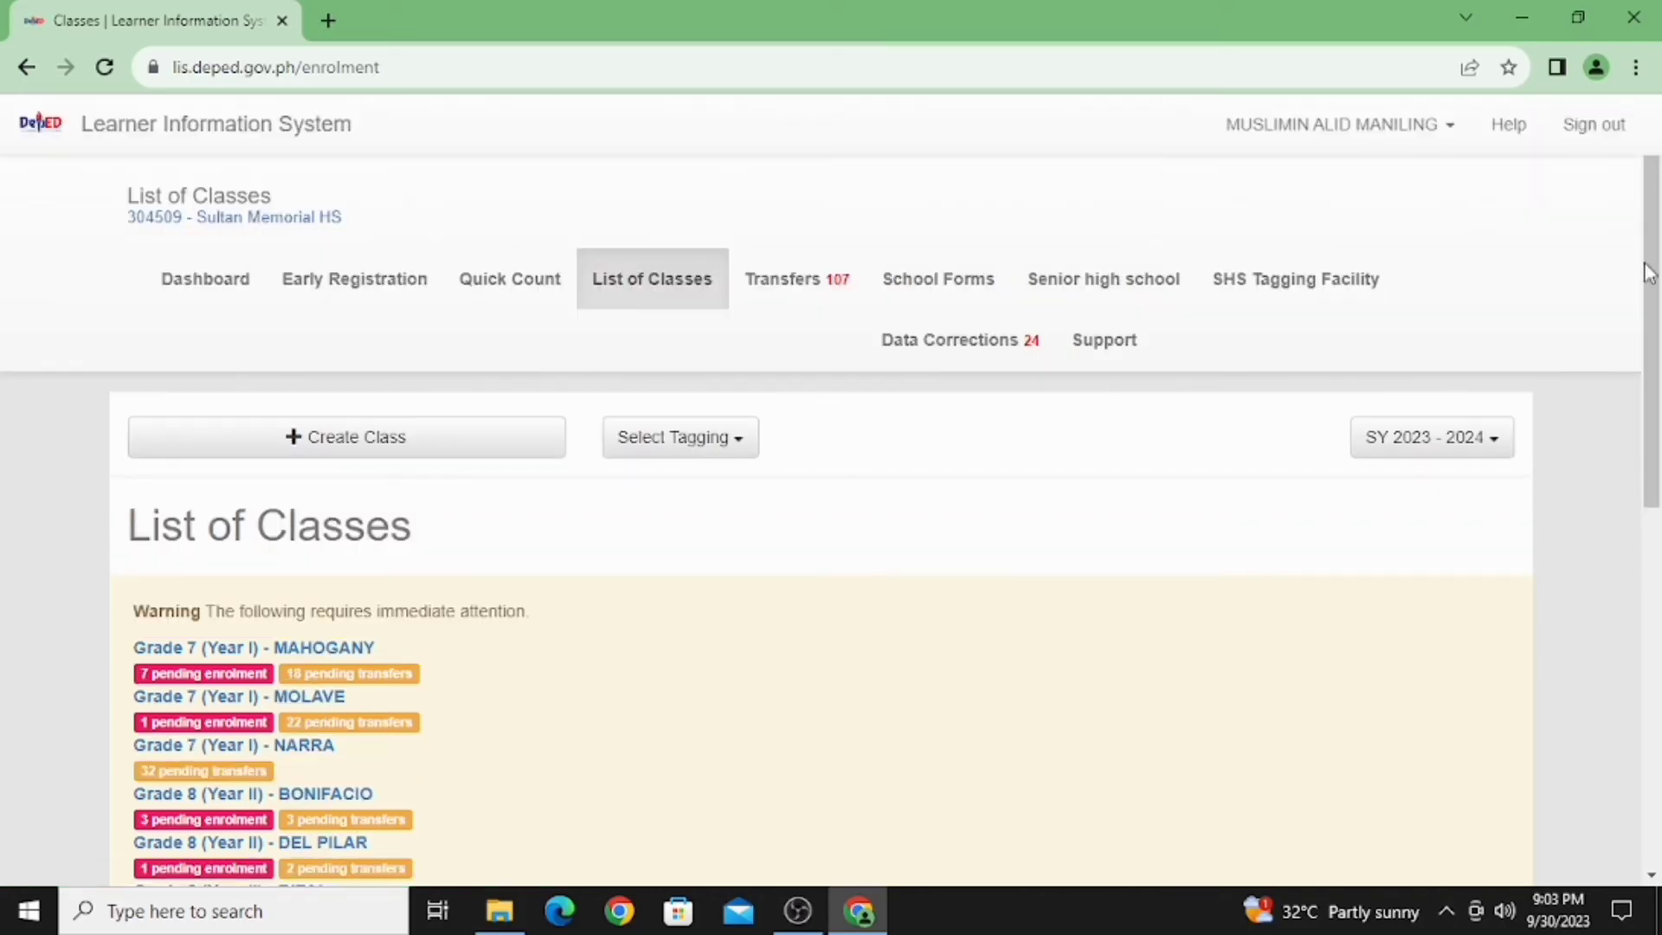
pyautogui.moveTo(1655, 327); pyautogui.dragTo(1653, 567)
pyautogui.scroll(-1, 1654, 567)
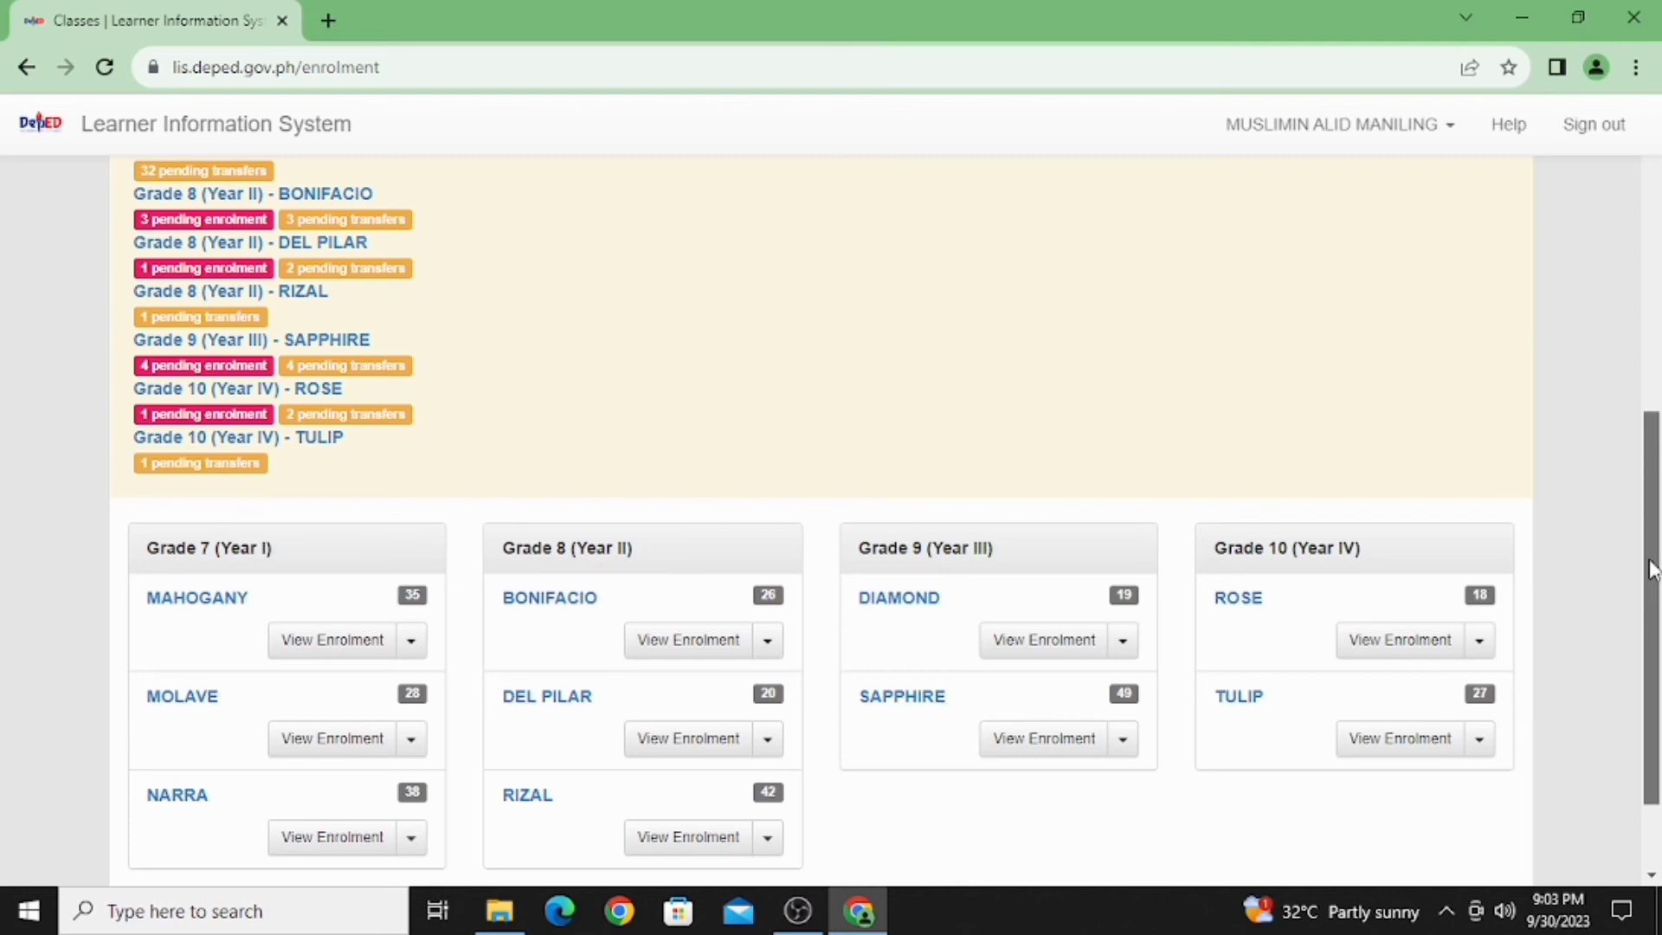
pyautogui.click(667, 854)
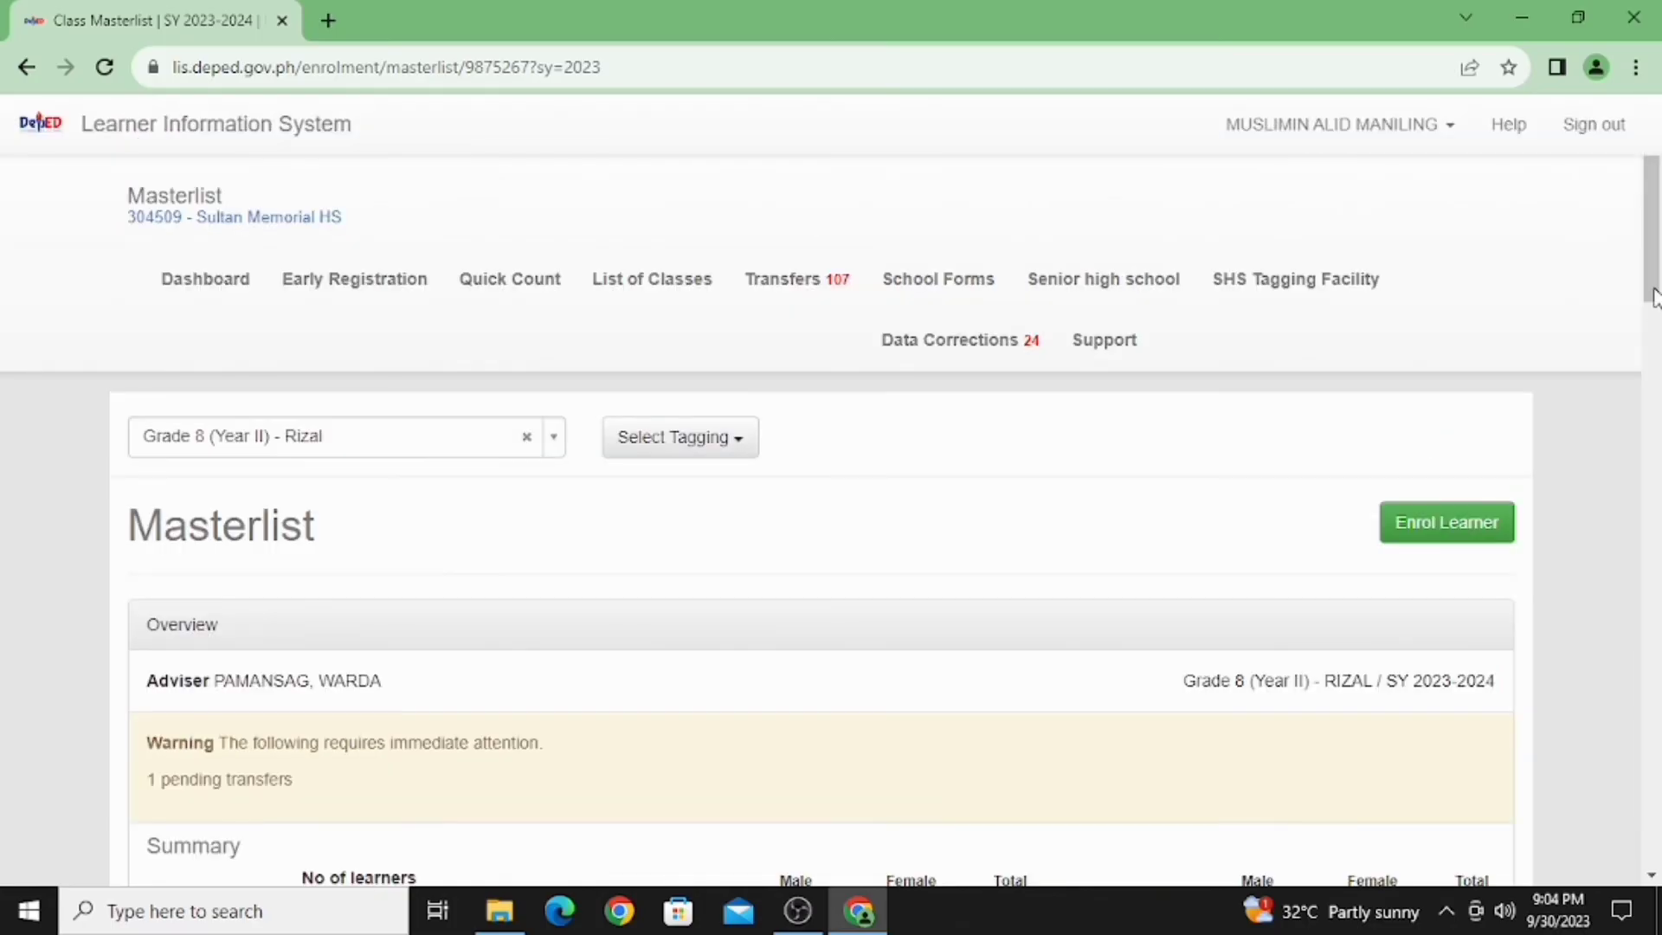
pyautogui.scroll(-7, 1649, 338)
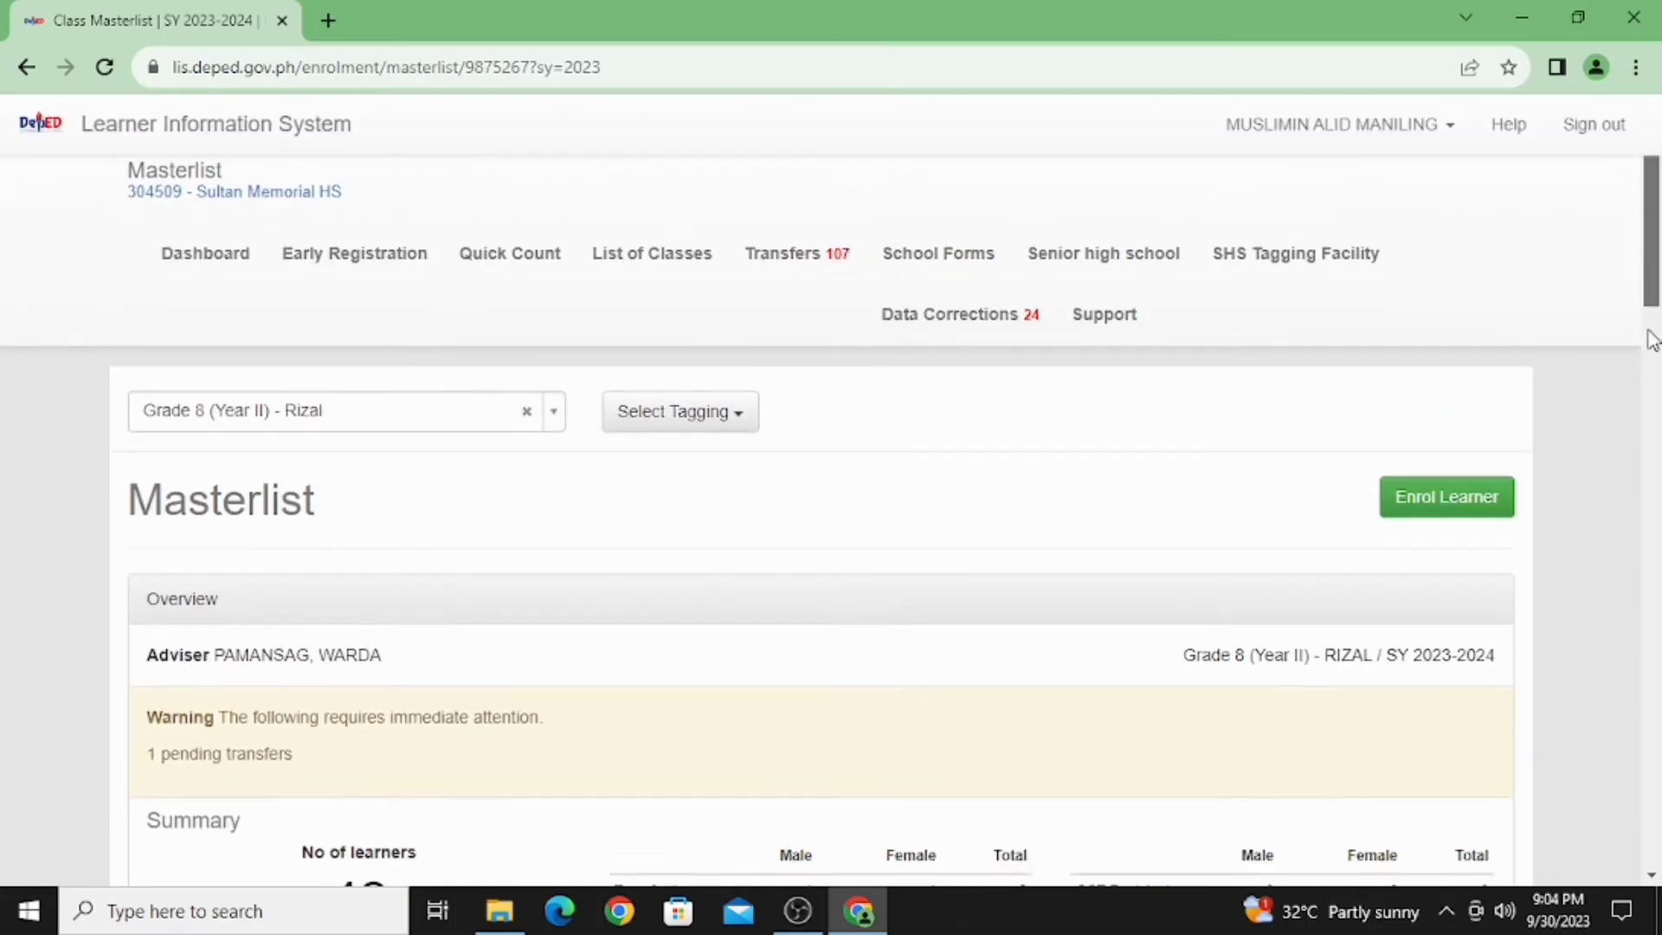
pyautogui.scroll(-8, 1639, 554)
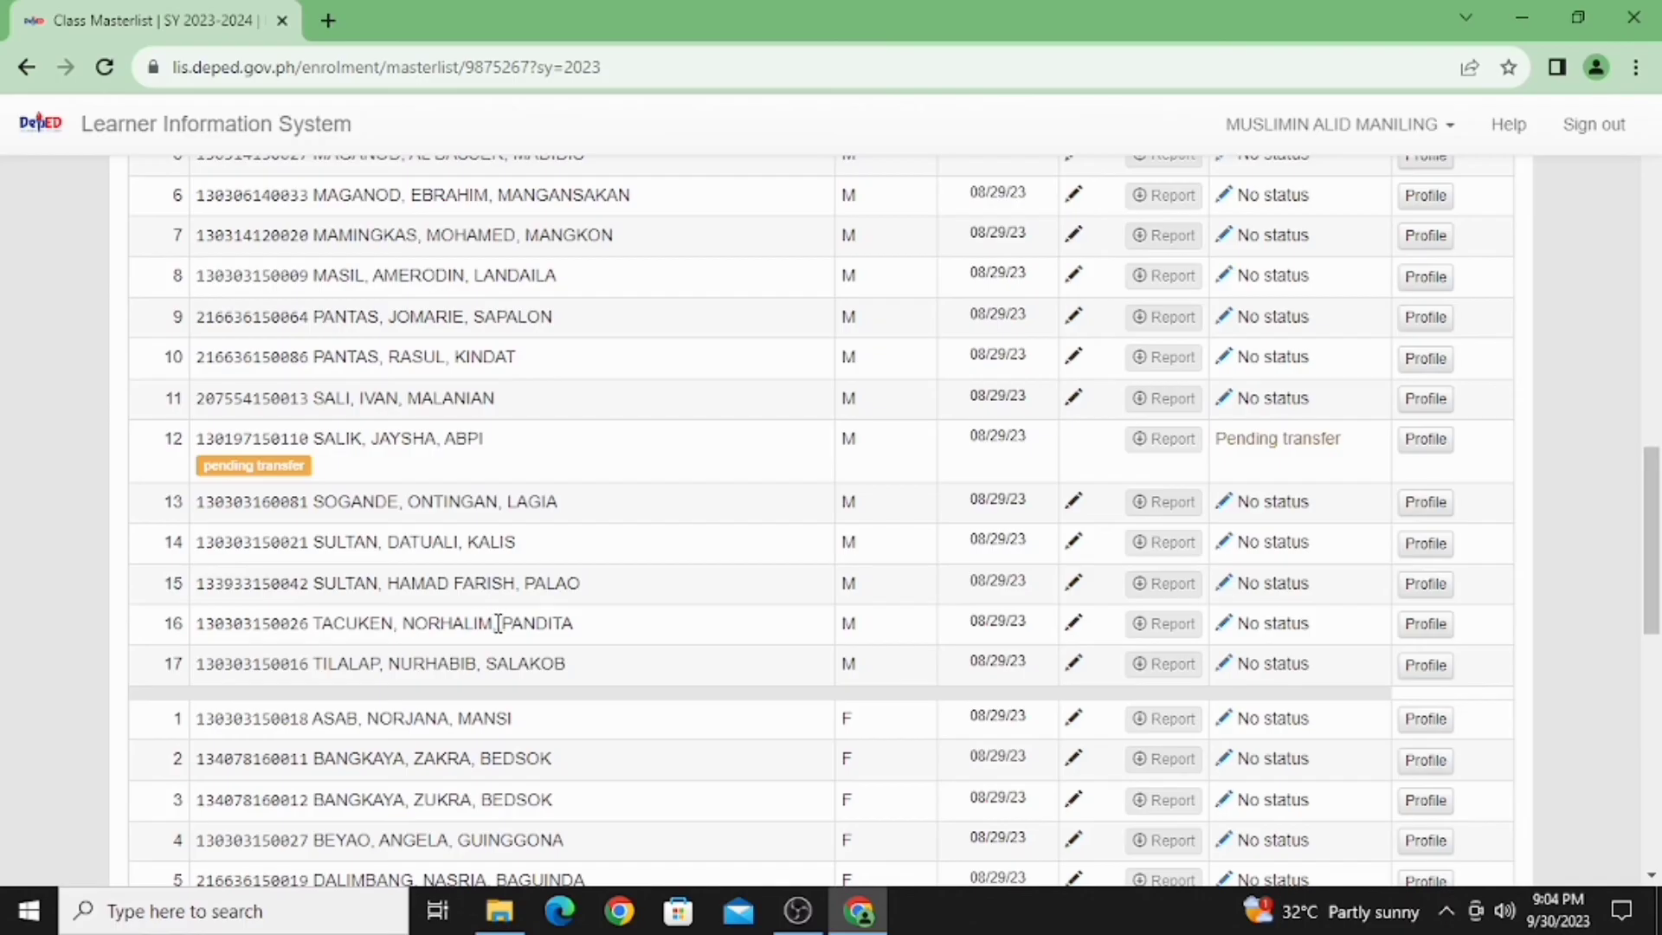
# Open learner 16's profile and scroll through the 2021–2022 to 2023–2024 enrolment history
pyautogui.click(1427, 625)
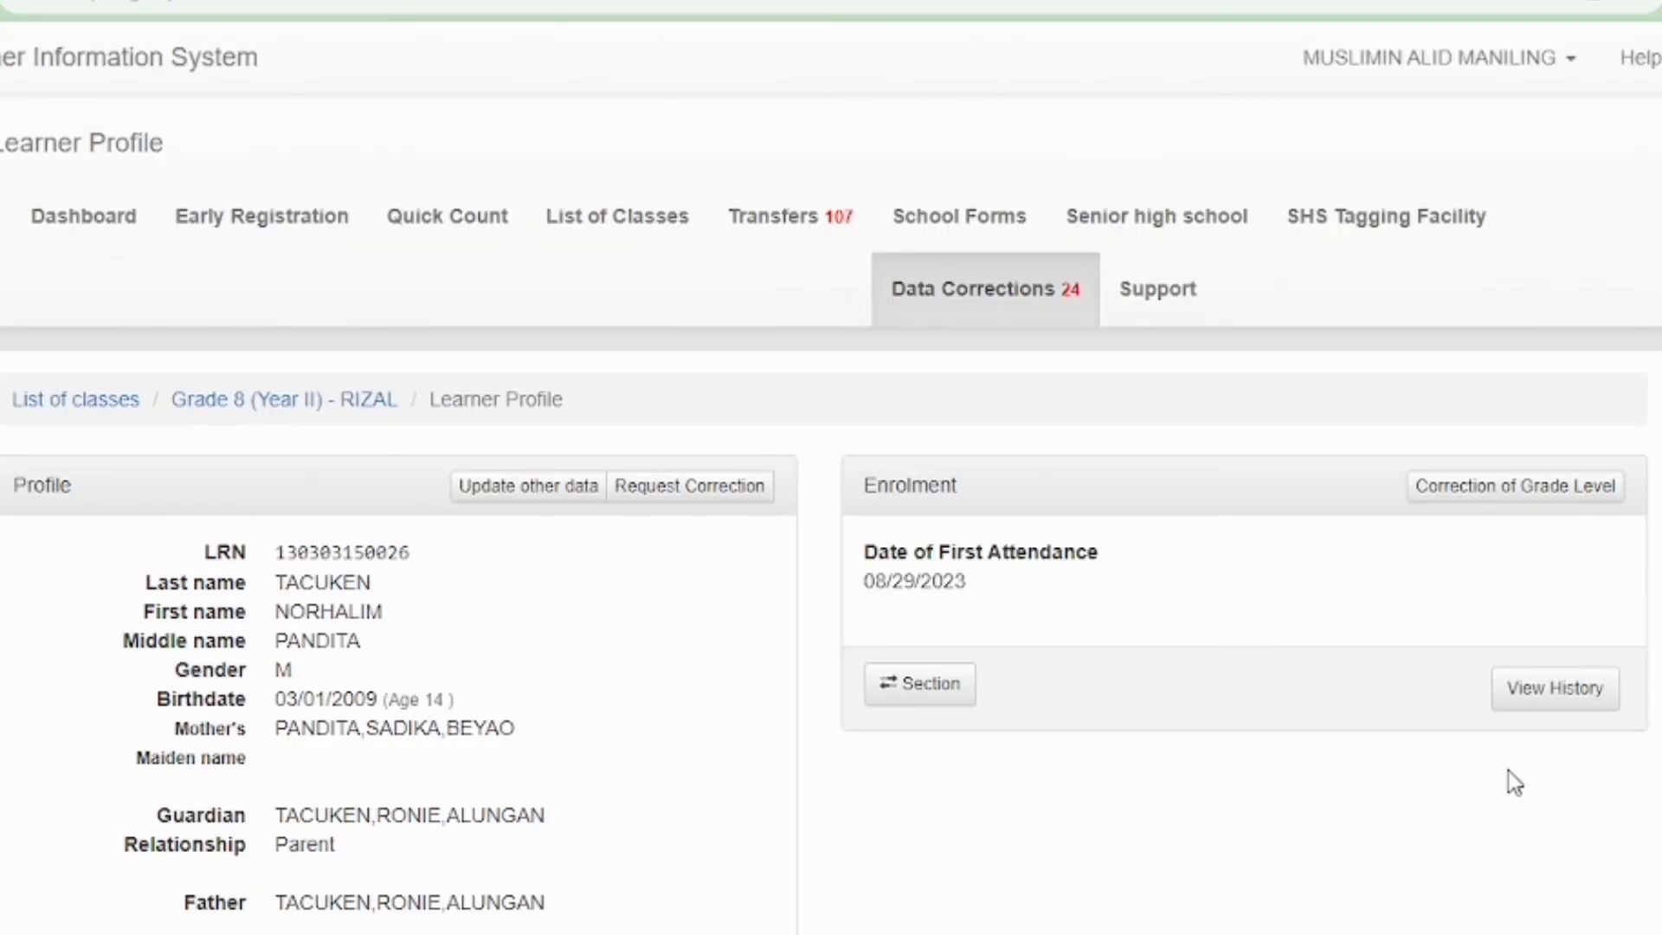
pyautogui.click(1598, 700)
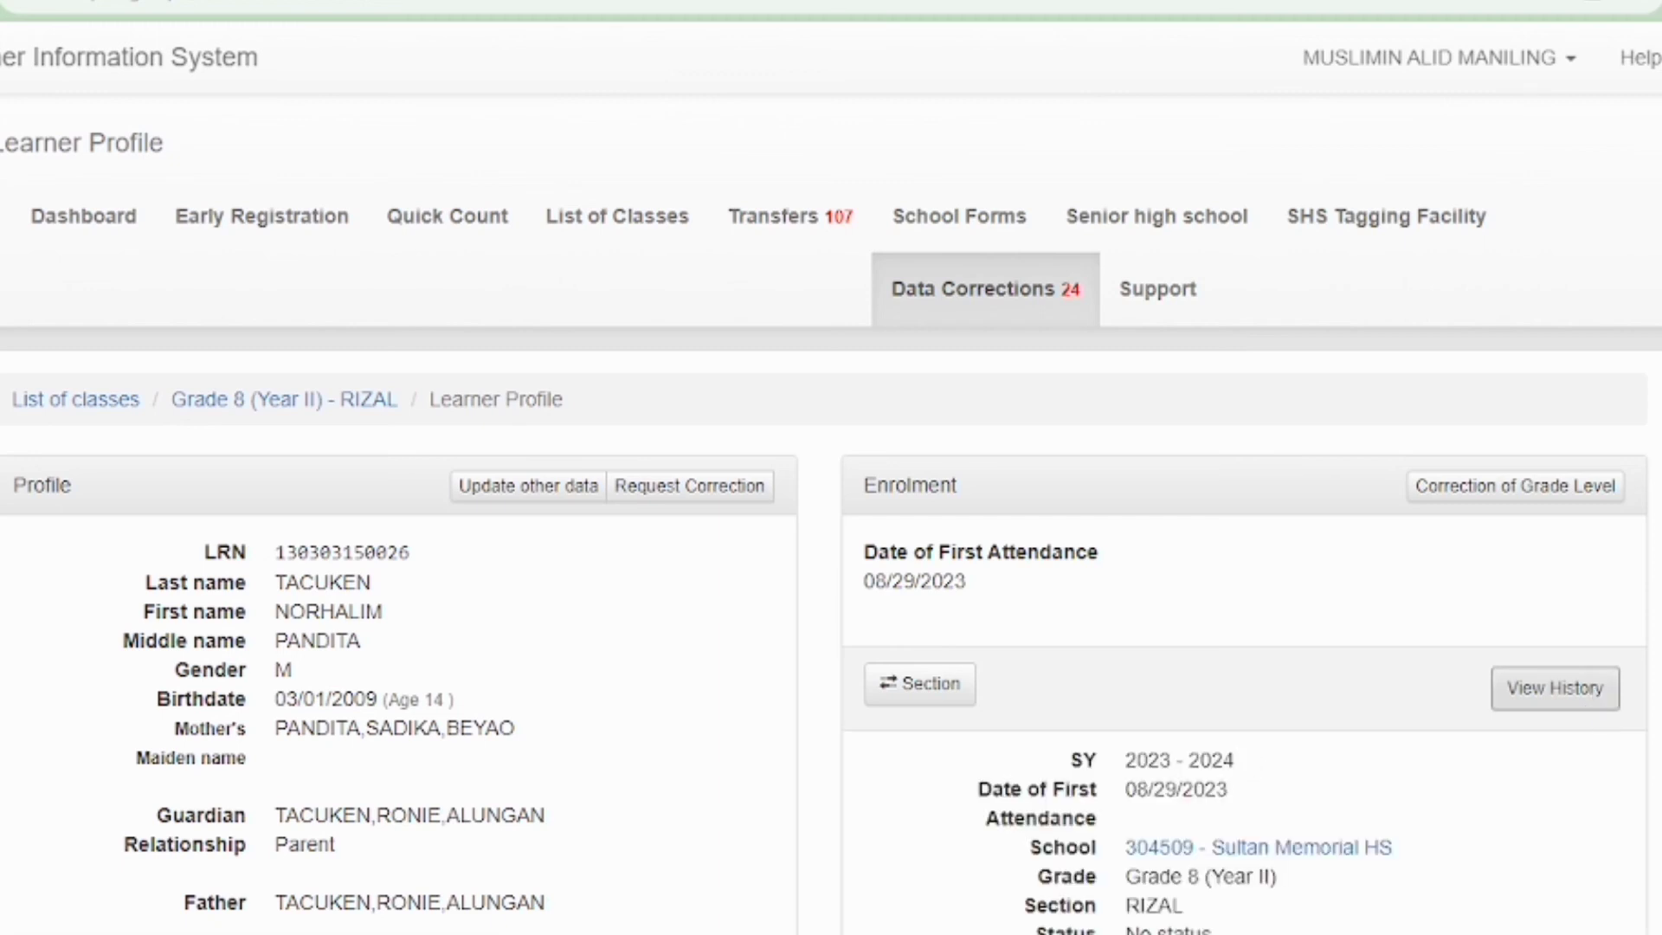
pyautogui.scroll(-5, 831, 520)
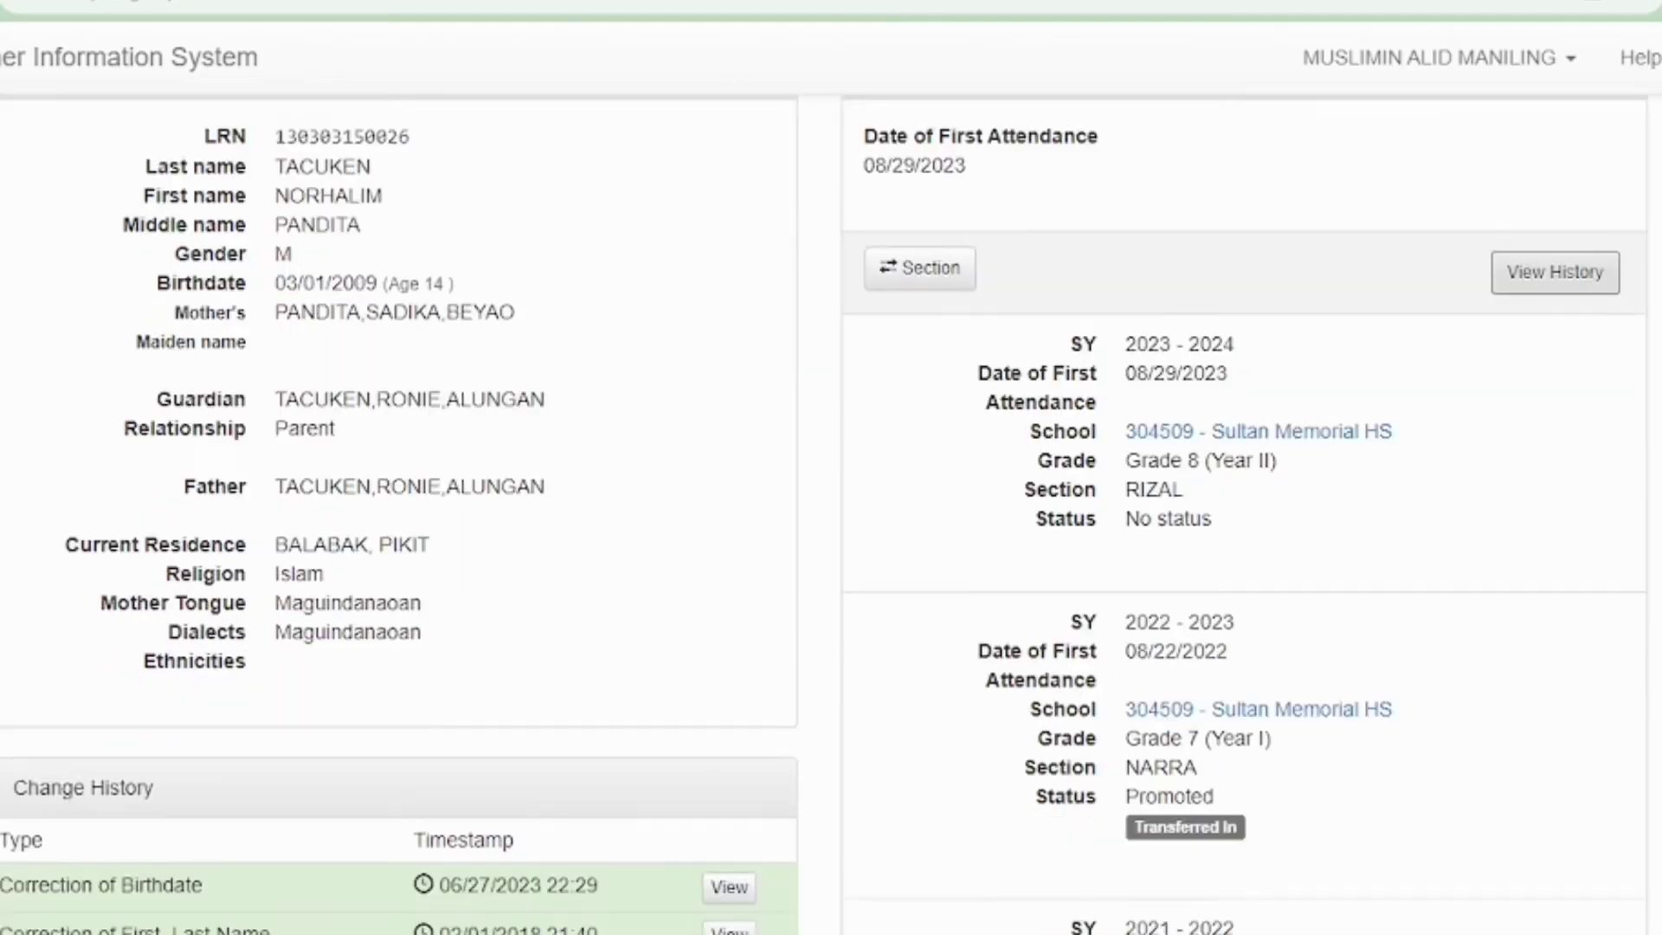
pyautogui.scroll(-3, 832, 519)
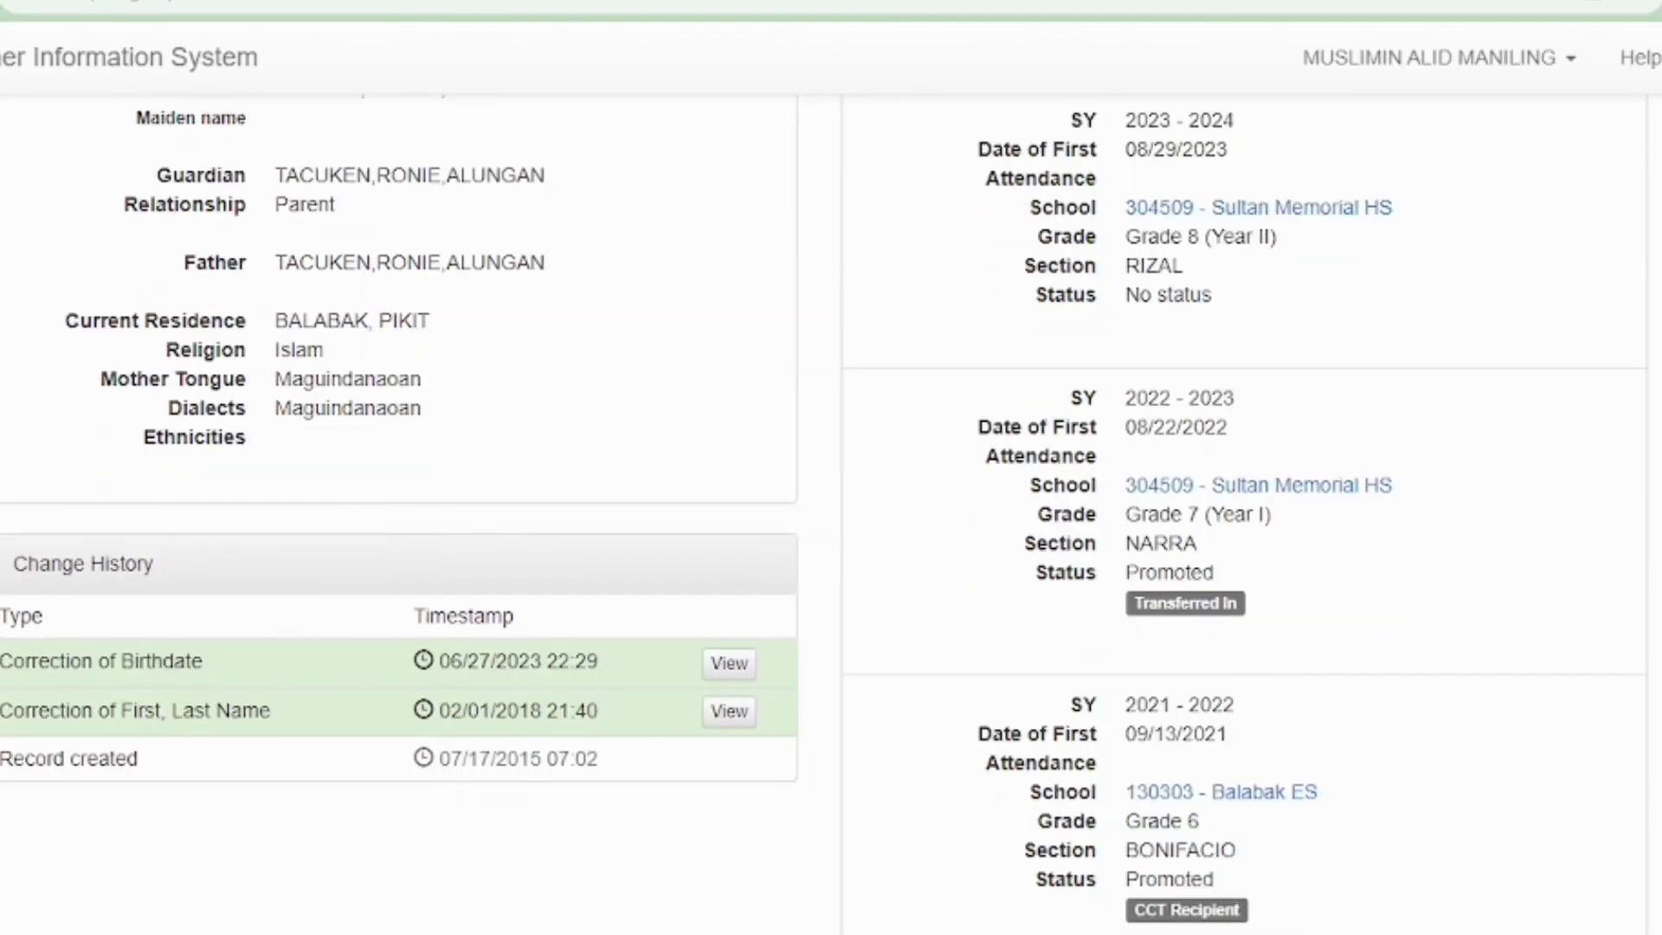